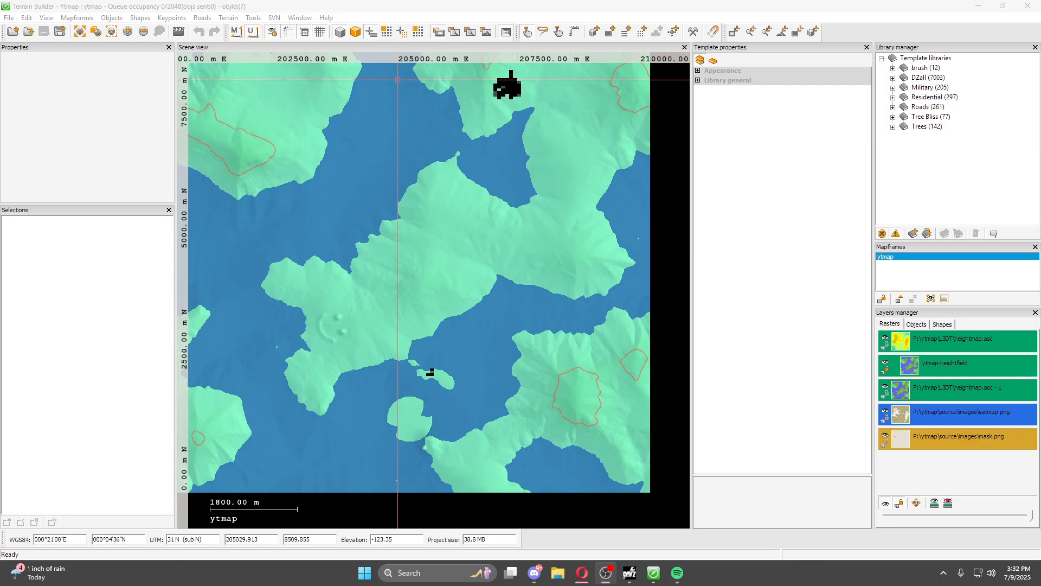
pyautogui.scroll(-2, 340, 231)
pyautogui.scroll(-1, 340, 231)
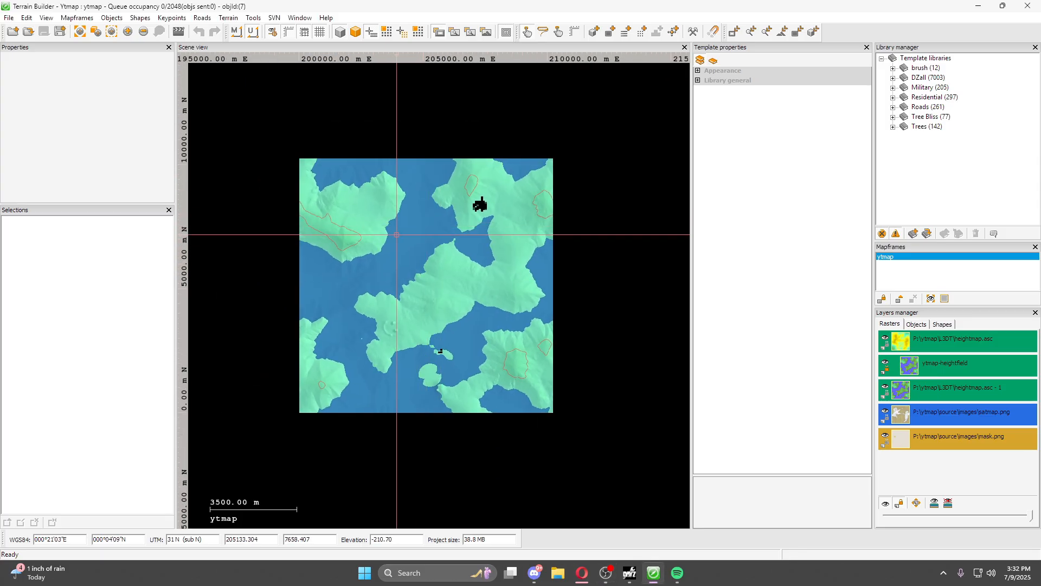
pyautogui.scroll(3, 547, 232)
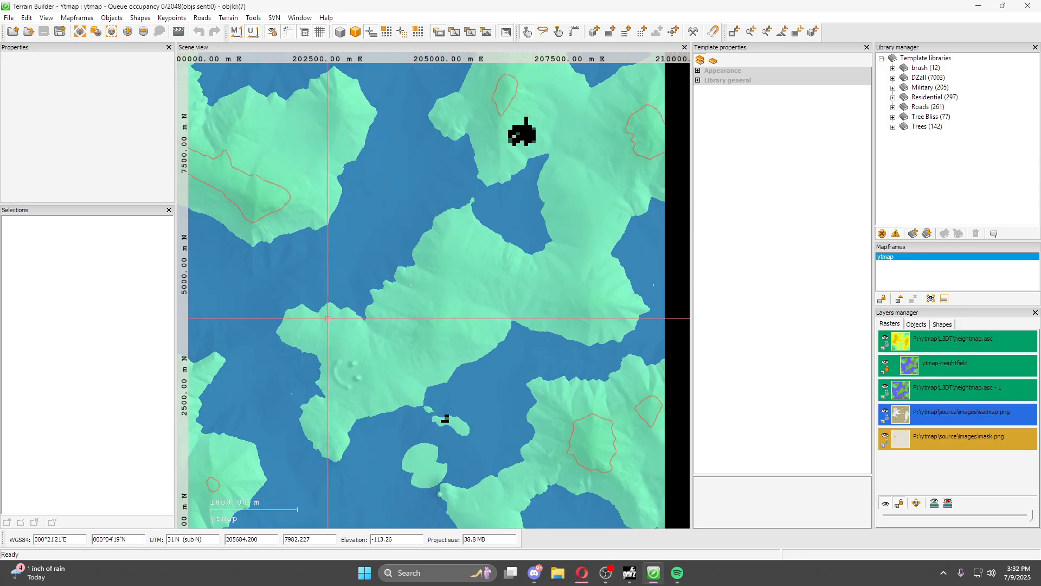
pyautogui.scroll(-2, 445, 238)
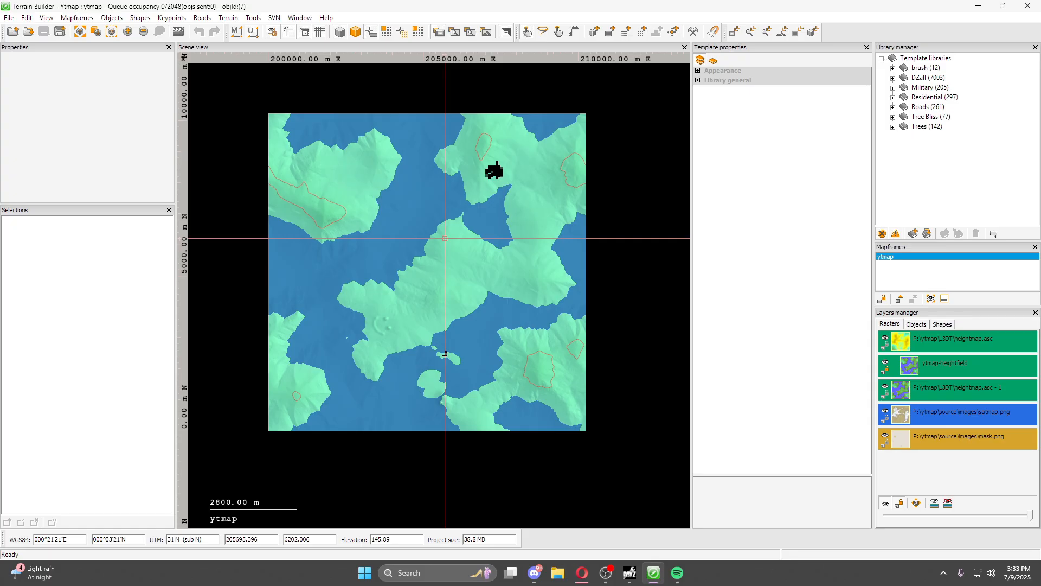
# Step: Expand the Residential template library and look through its building templates
pyautogui.click(893, 97)
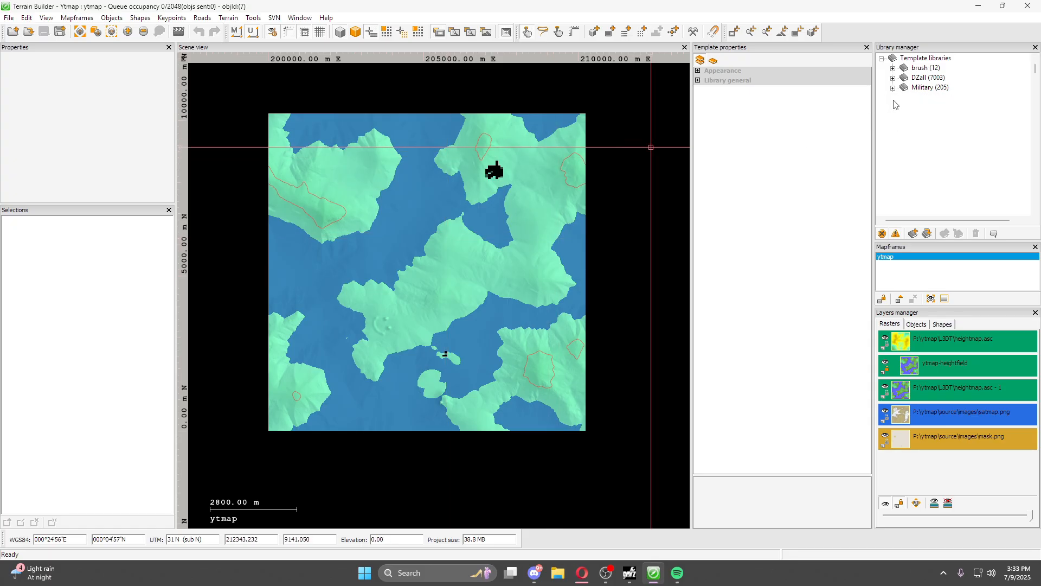
pyautogui.scroll(-20, 894, 112)
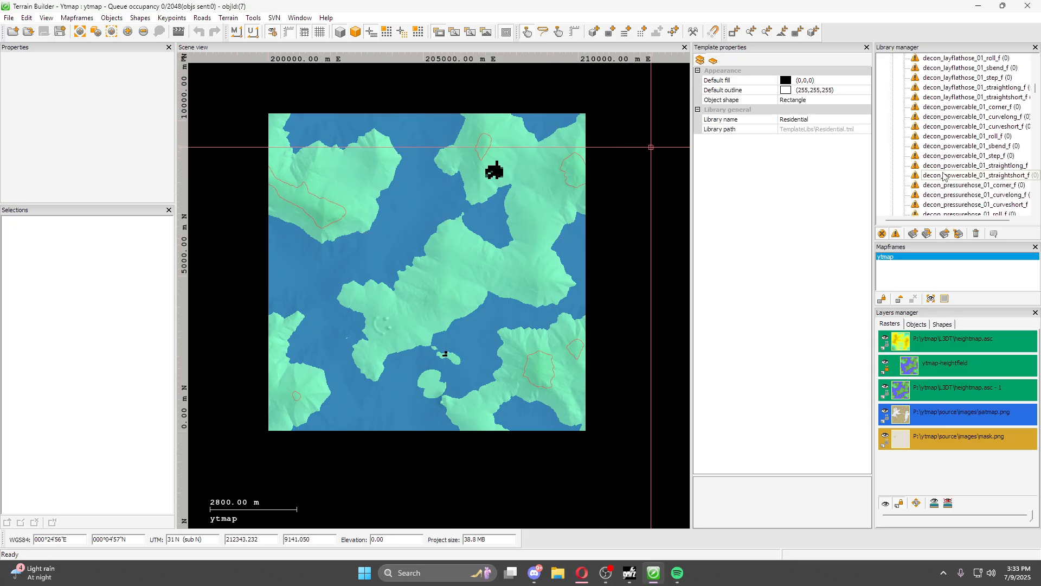
pyautogui.click(946, 175)
pyautogui.scroll(15, 943, 163)
pyautogui.click(945, 151)
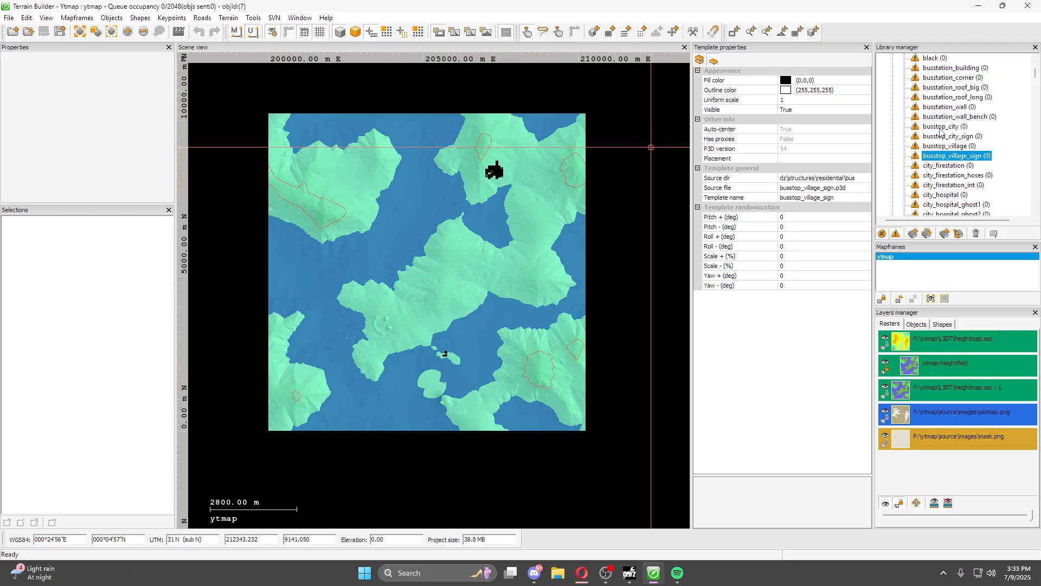
pyautogui.scroll(3, 940, 135)
pyautogui.click(939, 128)
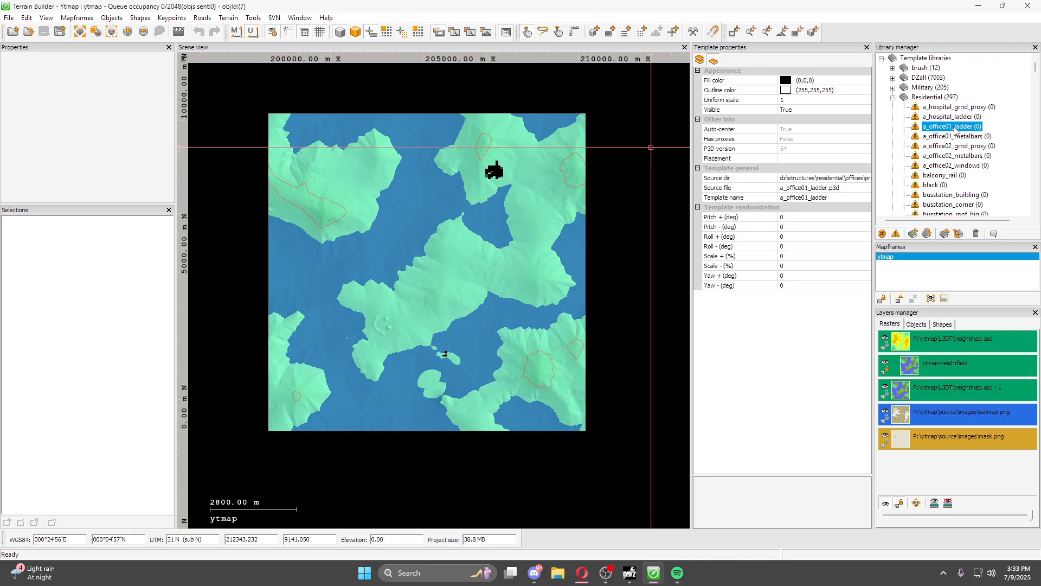
pyautogui.scroll(-15, 940, 136)
pyautogui.scroll(-15, 940, 158)
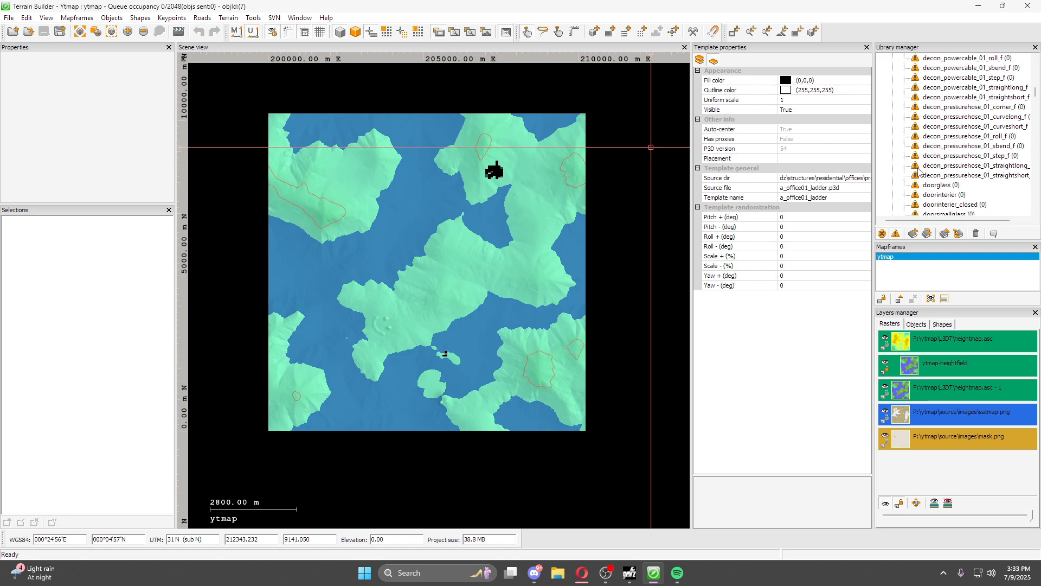
pyautogui.scroll(12, 931, 171)
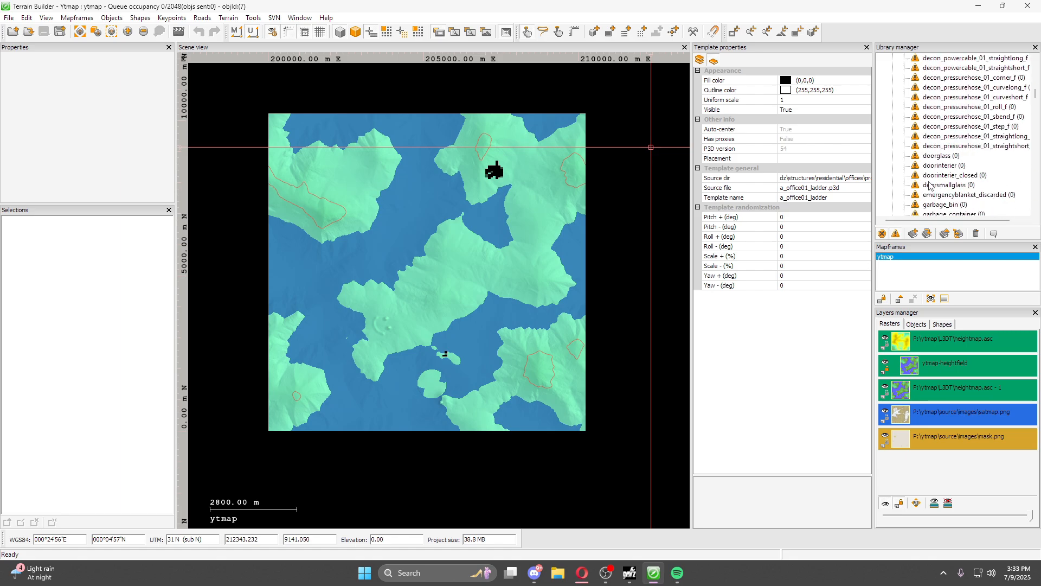
pyautogui.scroll(15, 932, 155)
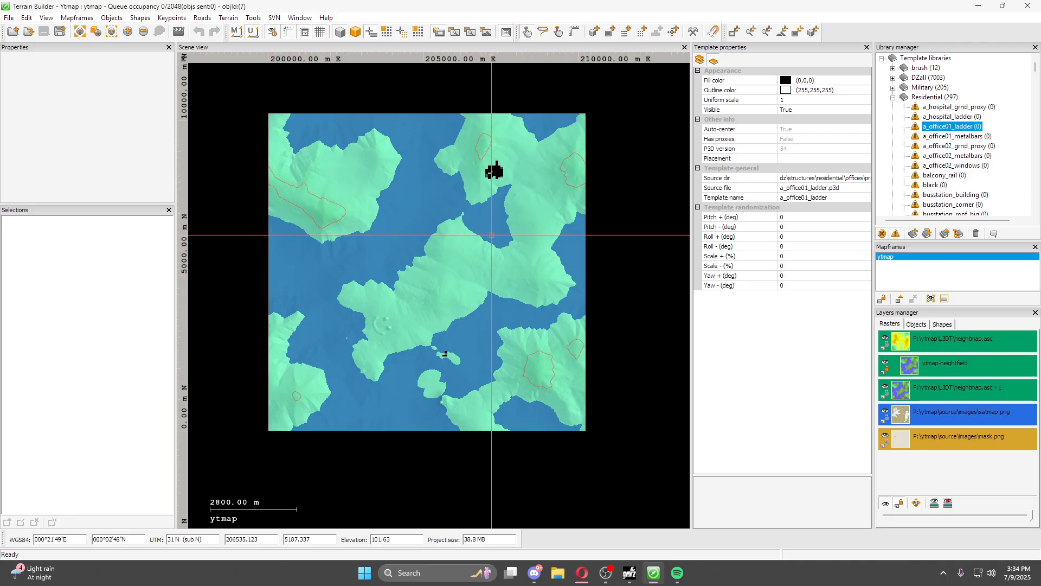
# Step: Launch the Buldozer 3D preview around the small island off the main island's south coast
pyautogui.scroll(4, 445, 326)
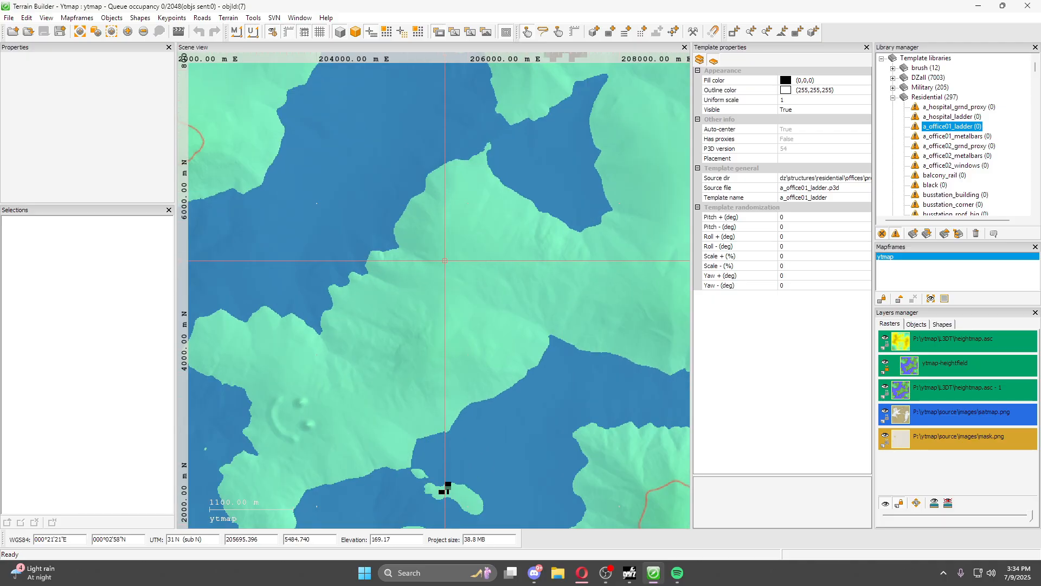
pyautogui.scroll(4, 326, 401)
pyautogui.scroll(-5, 371, 377)
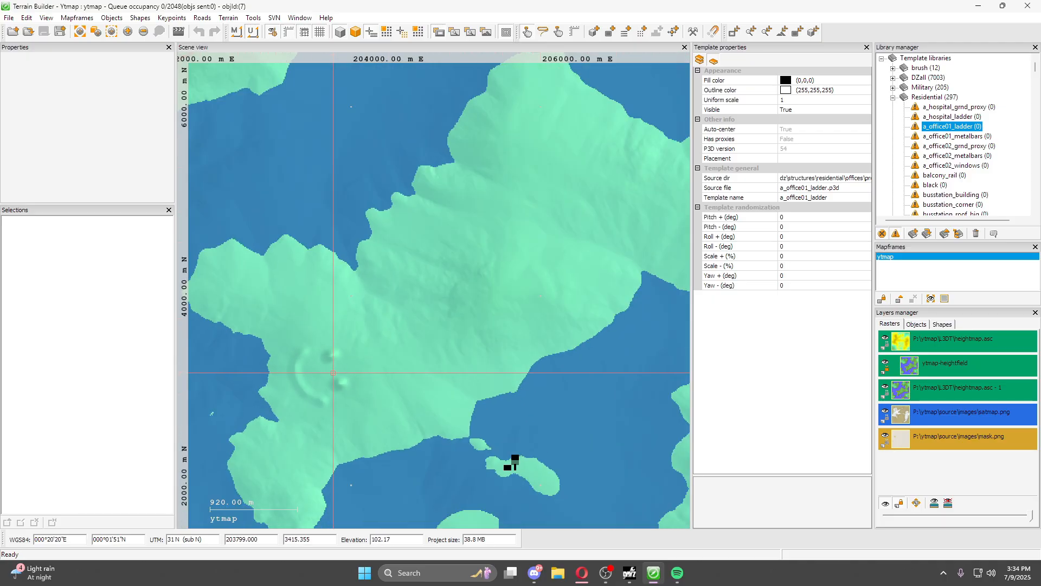
pyautogui.scroll(3, 418, 365)
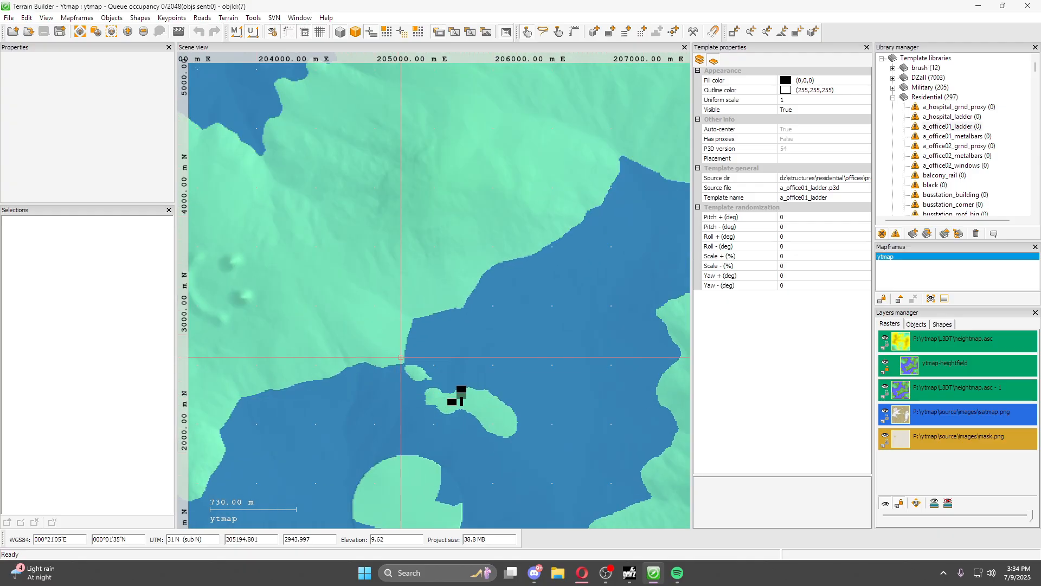
pyautogui.scroll(2, 383, 328)
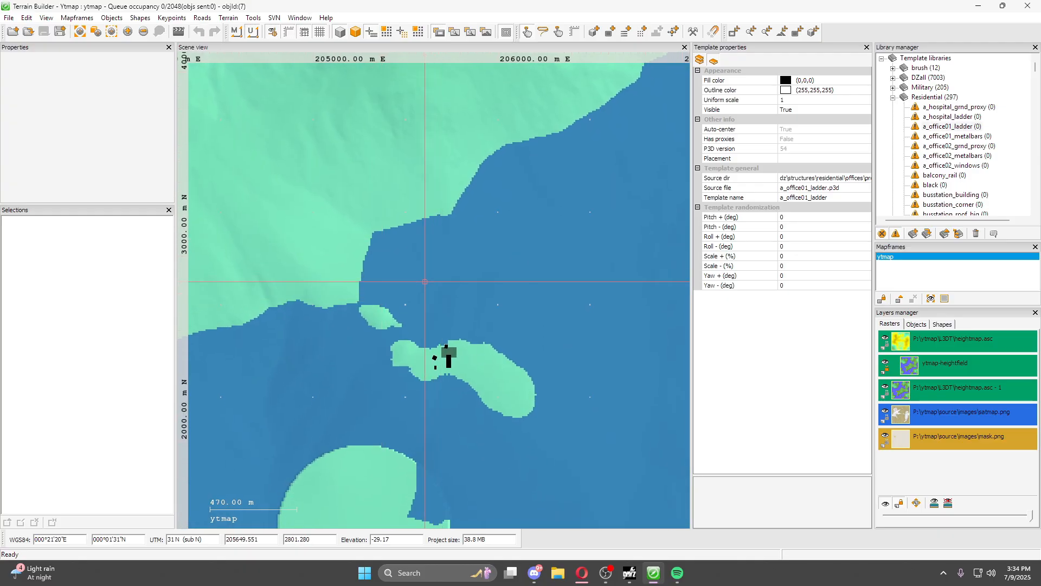
pyautogui.scroll(-1, 425, 282)
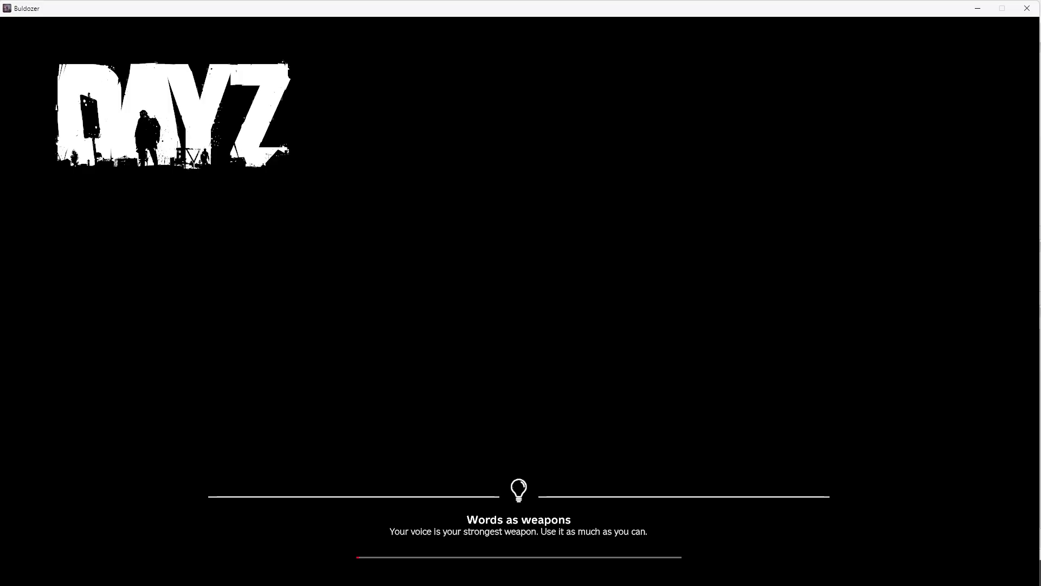
pyautogui.press('super')
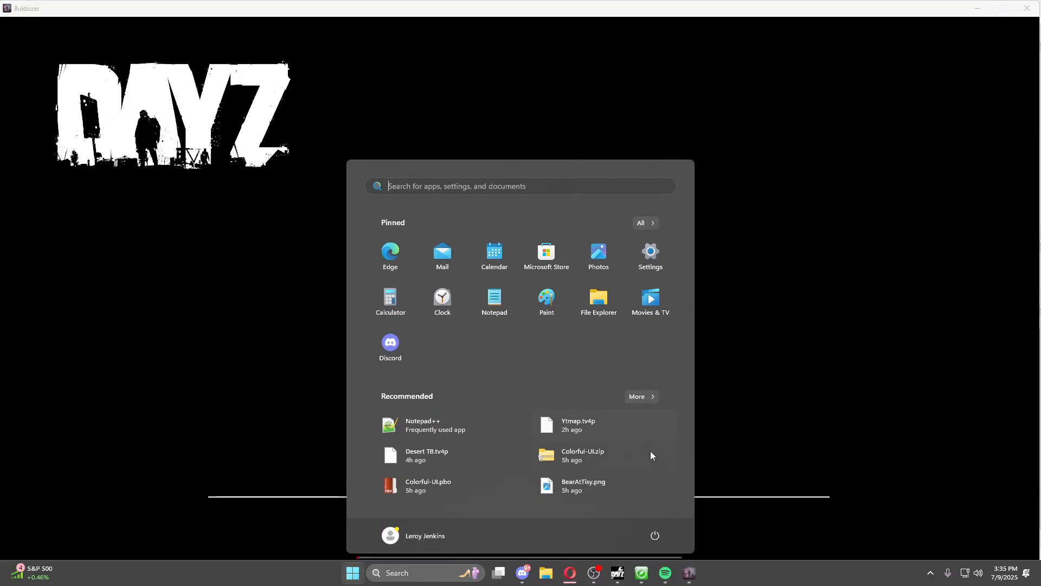
pyautogui.click(626, 130)
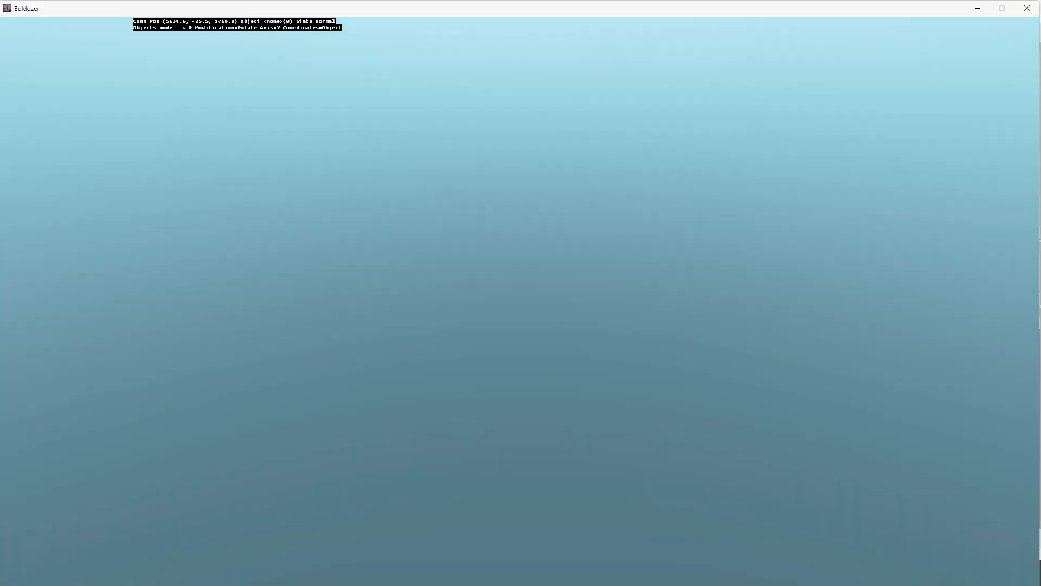
# Step: Switch back to Terrain Builder, place the Buldozer camera at the tiny islet near the main island's south coast, and return to Buldozer
pyautogui.press('super')
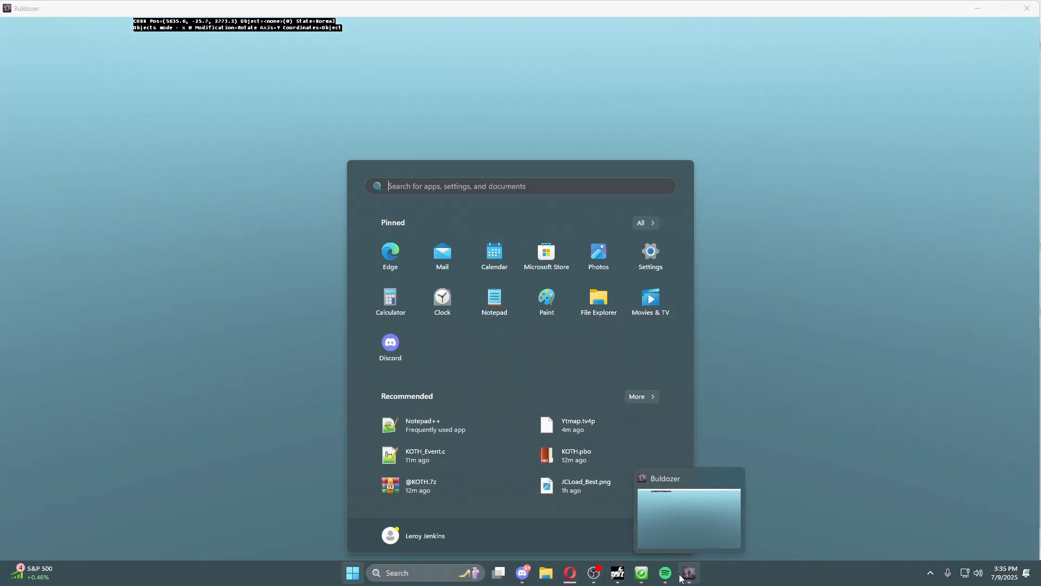
pyautogui.moveTo(641, 576)
pyautogui.click(639, 521)
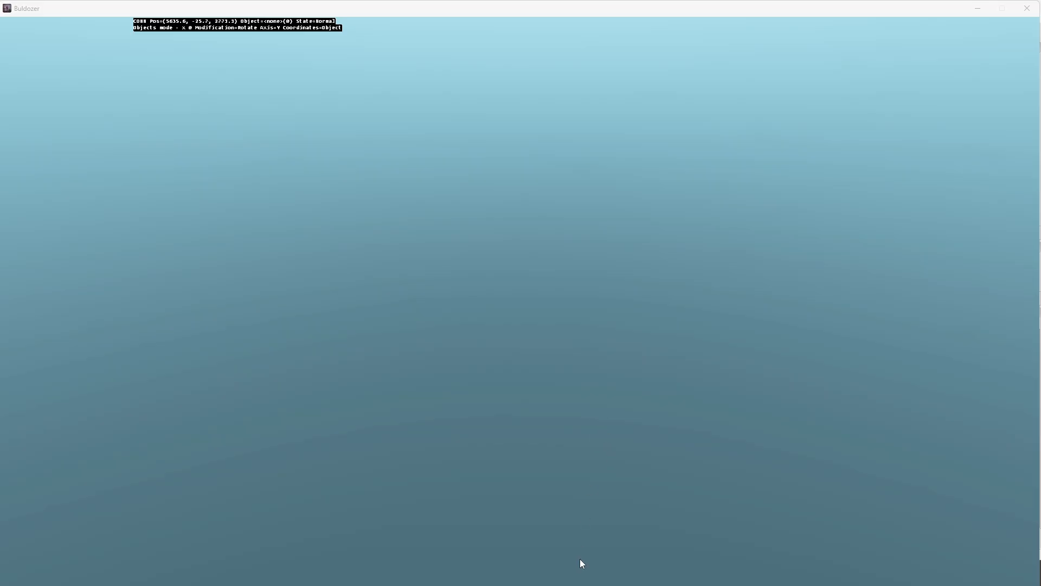
pyautogui.press('super')
pyautogui.click(641, 572)
pyautogui.scroll(-9, 509, 349)
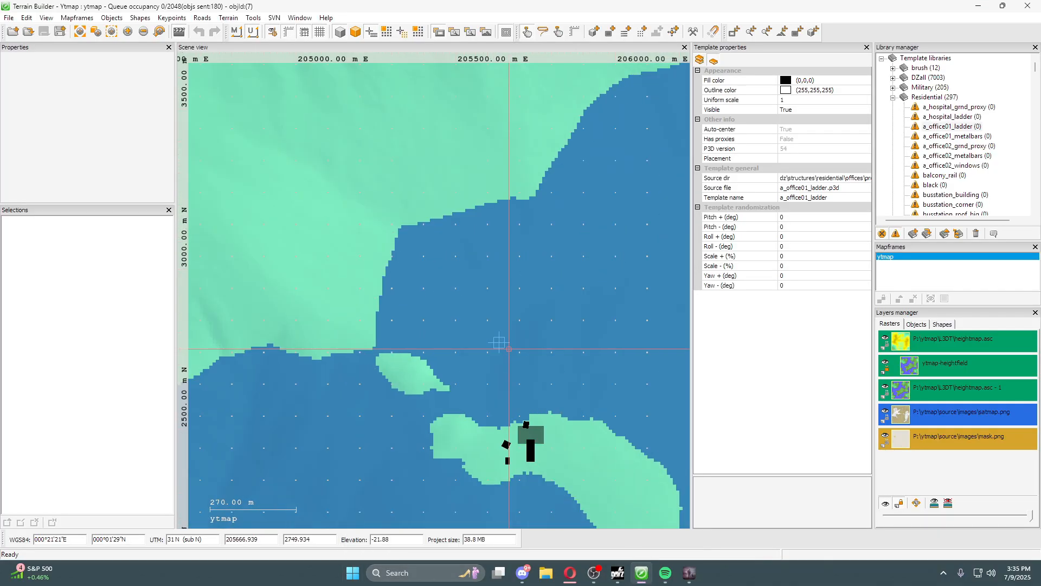
pyautogui.doubleClick(418, 374)
pyautogui.click(689, 572)
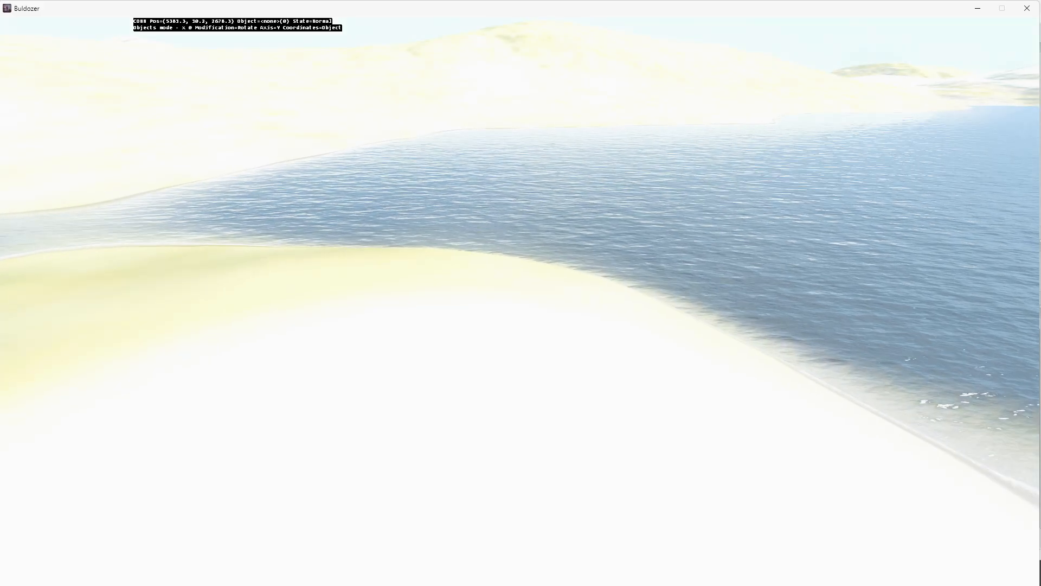
# Step: Fly the camera around the islet, activate the terrain brush, and raise its density over the shallow strait
pyautogui.press('a')
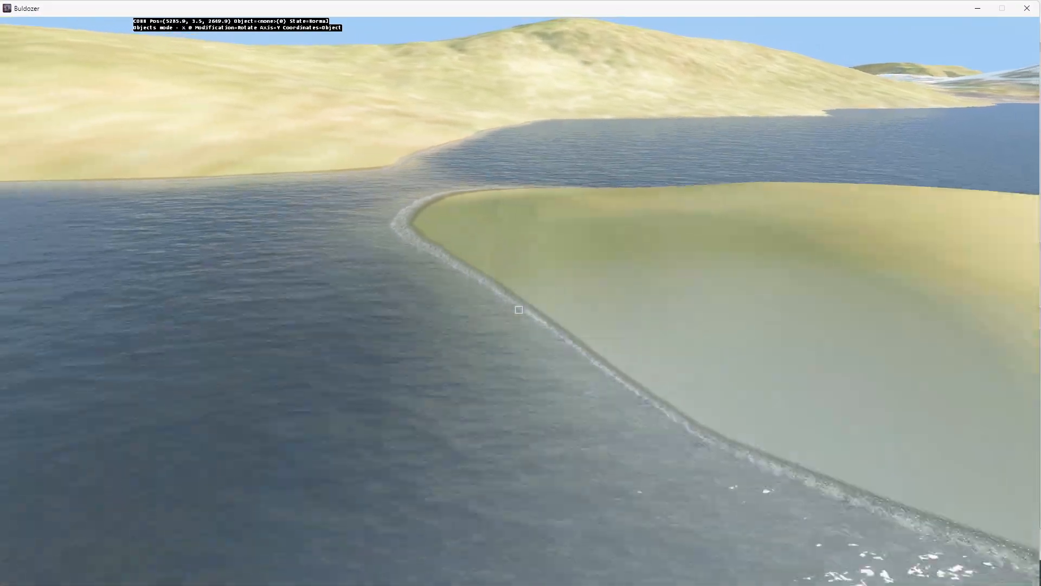
pyautogui.press('w')
pyautogui.press('d')
pyautogui.press('s')
pyautogui.press('w')
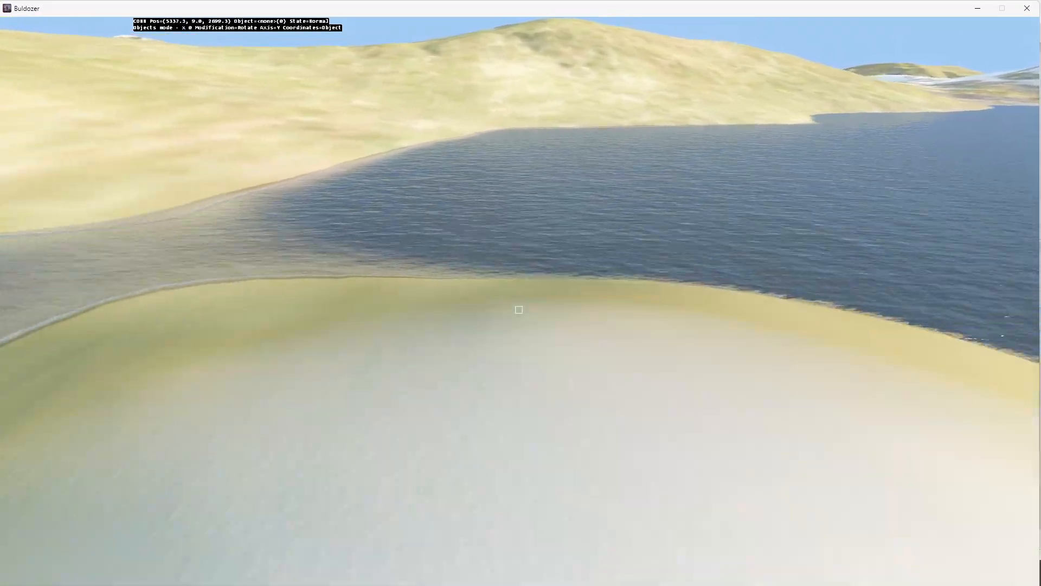
pyautogui.press('s')
pyautogui.press('b')
pyautogui.press('a')
pyautogui.press('w')
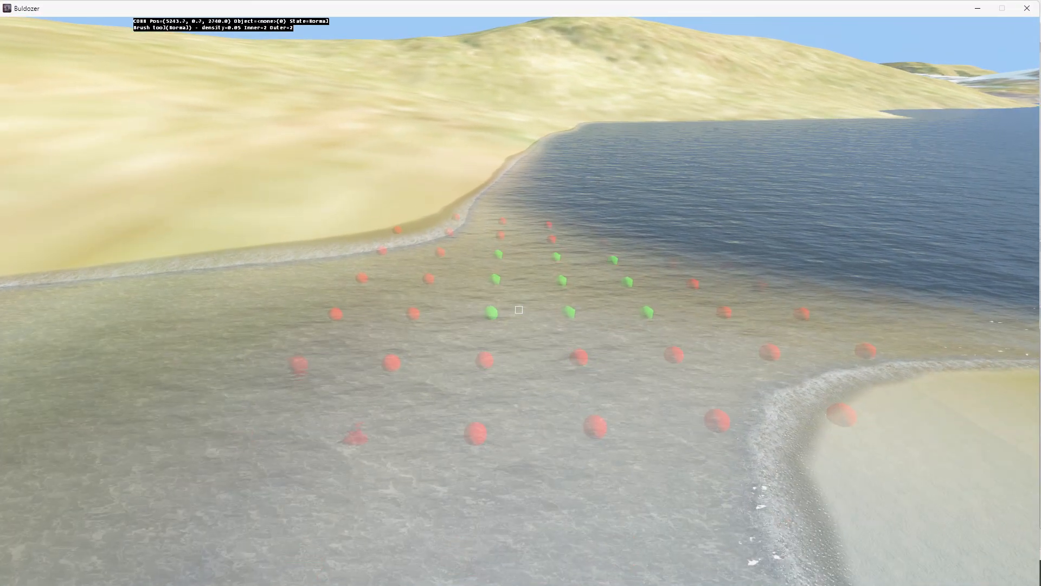
pyautogui.press('w')
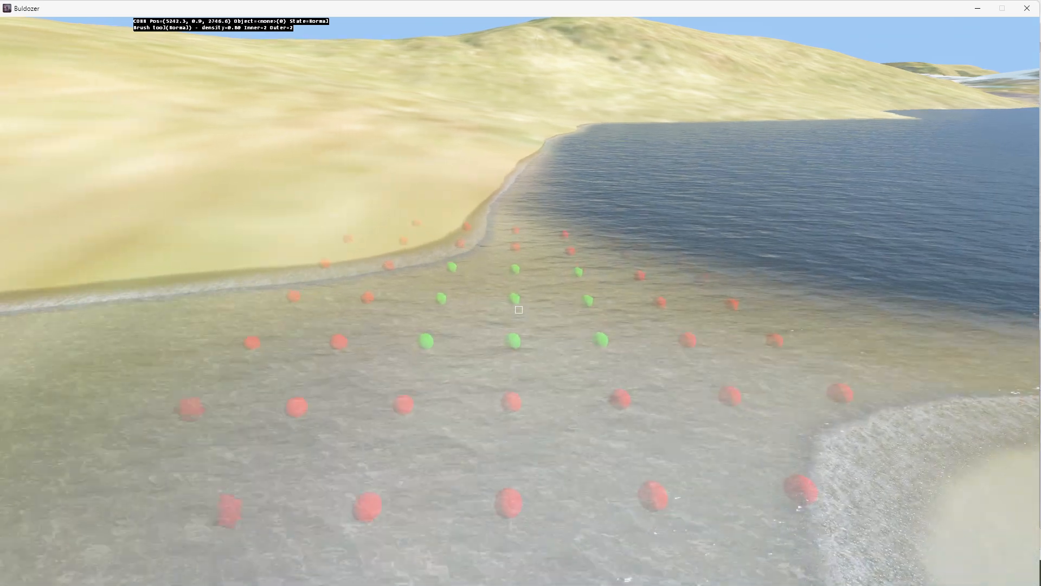
pyautogui.press('KP_Add')
pyautogui.press('KP_Add')
# Step: Raise terrain mounds out of the water beside the islet and in the open sea with the brush
pyautogui.press('d')
pyautogui.press('d')
pyautogui.press('w')
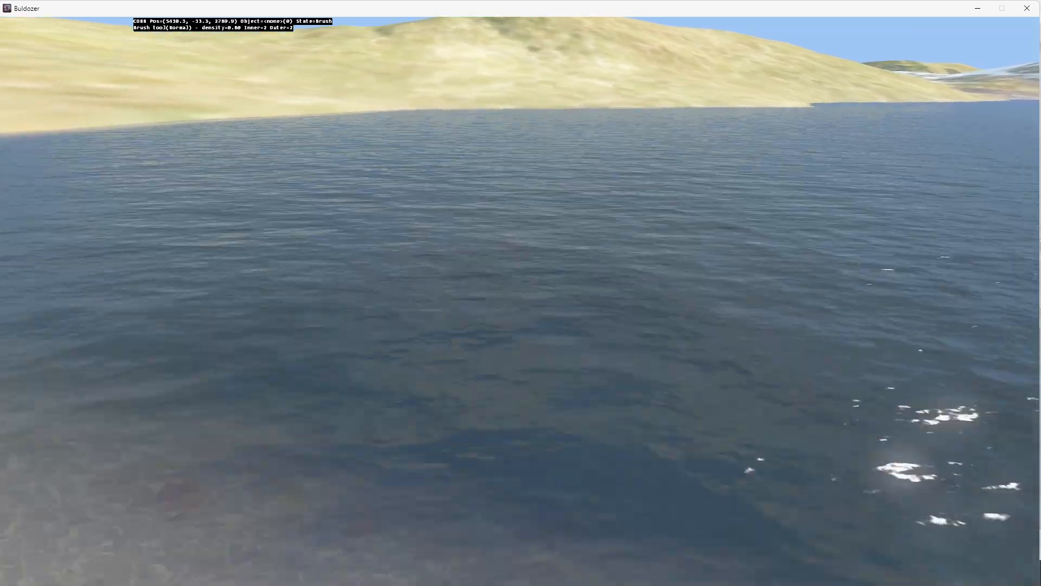
pyautogui.moveTo(519, 310); pyautogui.dragTo(519, 282)
pyautogui.press('s')
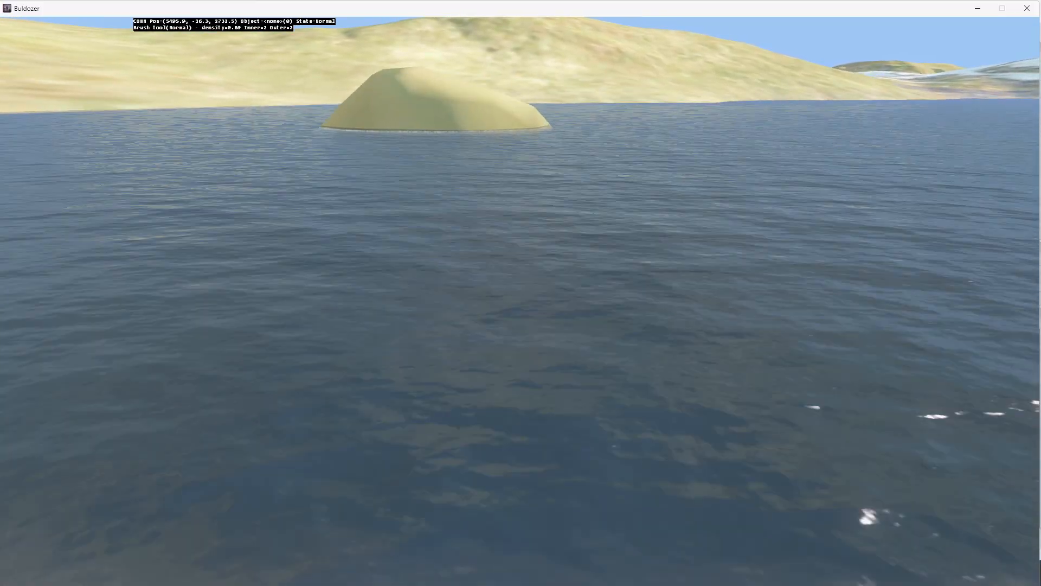
pyautogui.press('a')
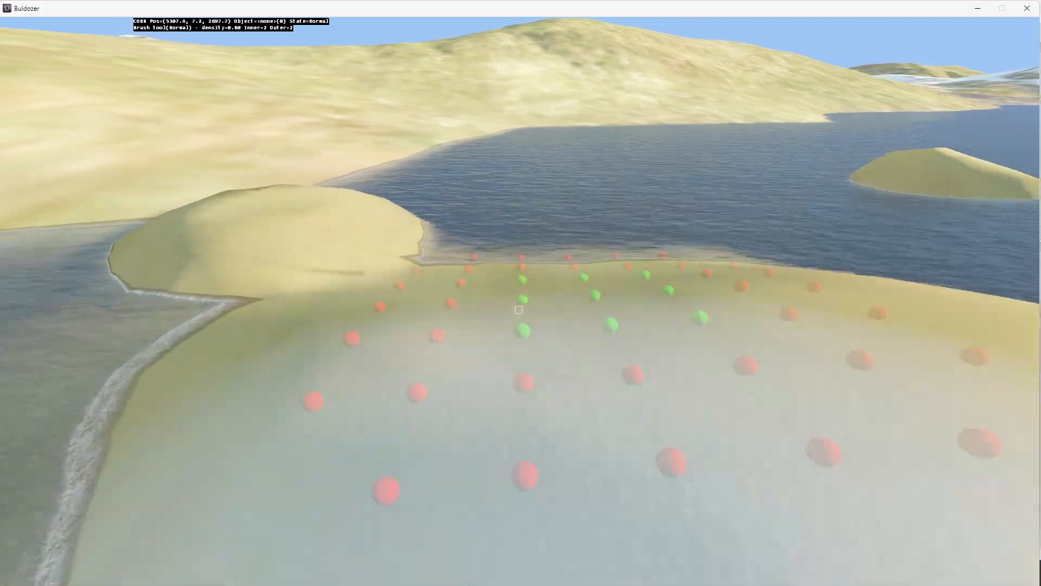
# Step: Exit Buldozer and dismiss the connection notice in Terrain Builder
pyautogui.press('Escape')
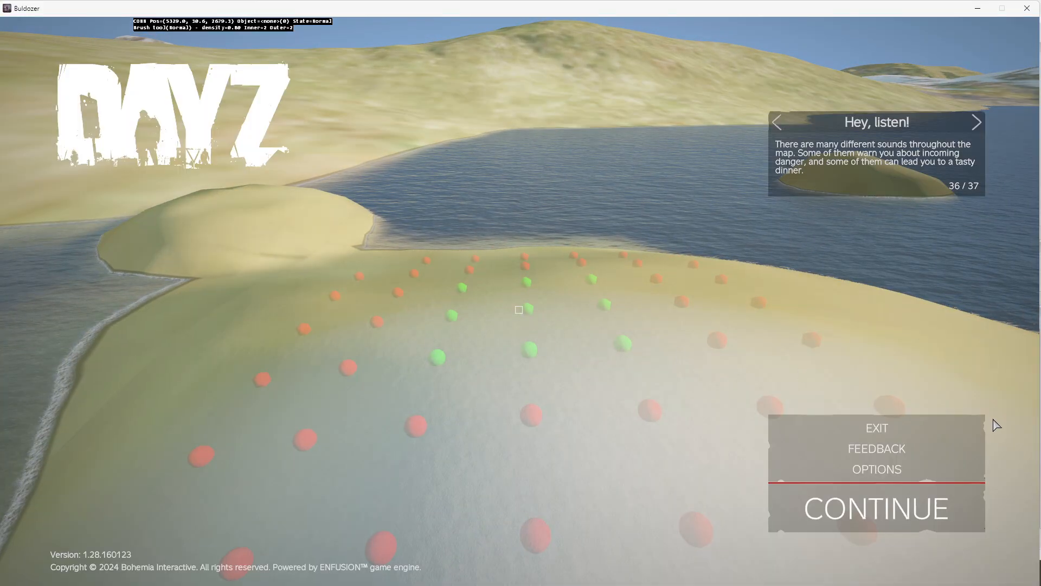
pyautogui.click(877, 429)
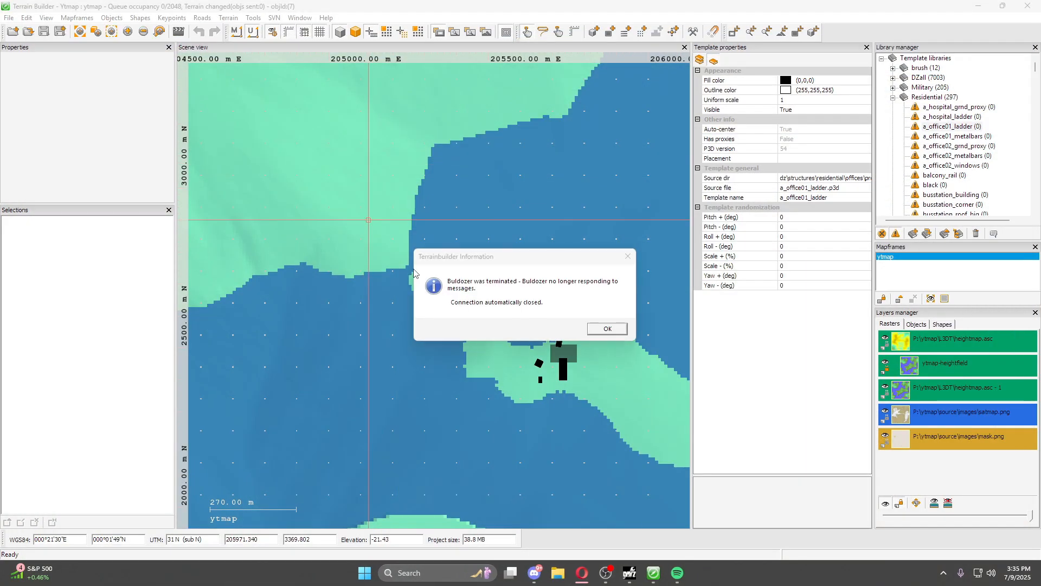
pyautogui.click(607, 329)
pyautogui.scroll(-5, 492, 299)
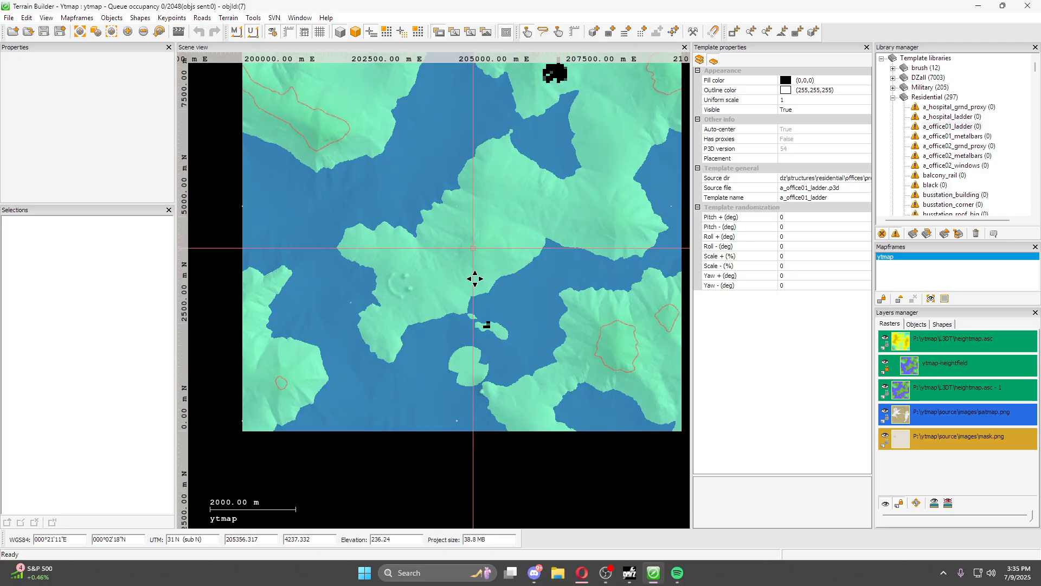
pyautogui.moveTo(429, 306); pyautogui.dragTo(432, 269, button='middle')
pyautogui.moveTo(522, 190); pyautogui.dragTo(526, 205, button='middle')
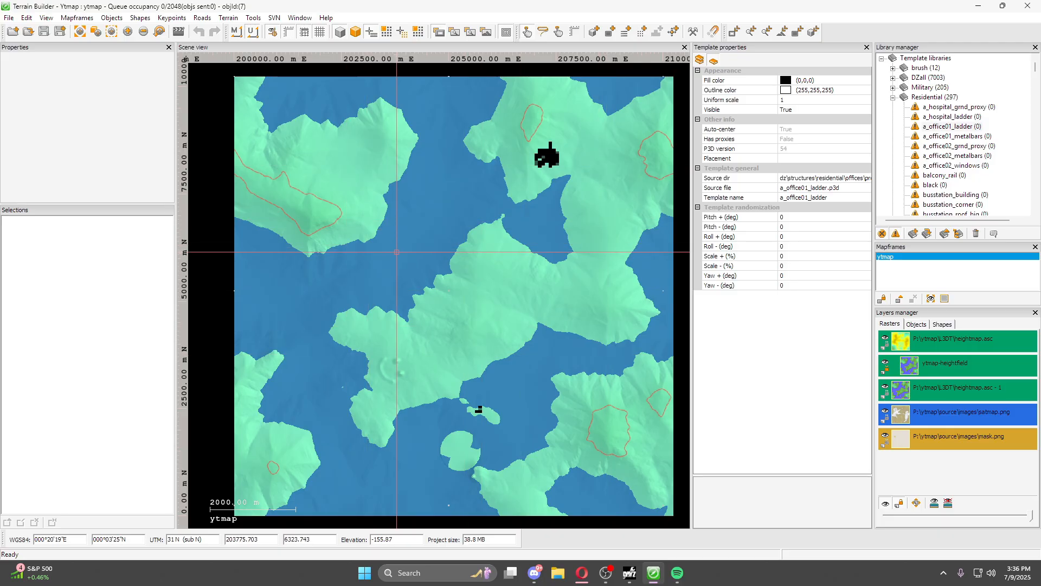
pyautogui.moveTo(507, 262); pyautogui.dragTo(496, 267, button='middle')
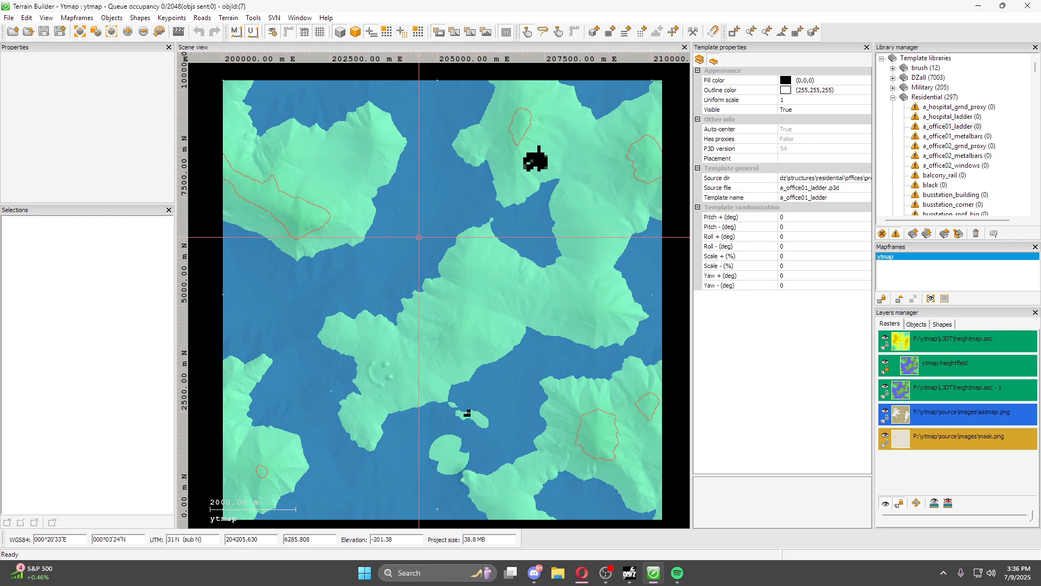
pyautogui.scroll(1, 449, 252)
pyautogui.scroll(-1, 440, 259)
pyautogui.scroll(1, 440, 268)
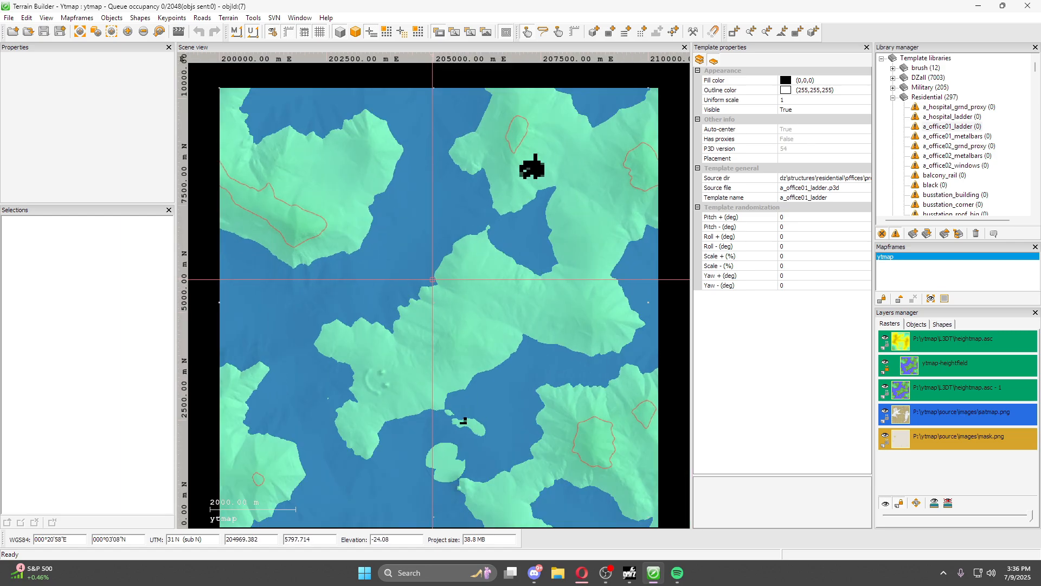
pyautogui.scroll(-2, 432, 280)
pyautogui.moveTo(431, 280); pyautogui.dragTo(418, 268, button='middle')
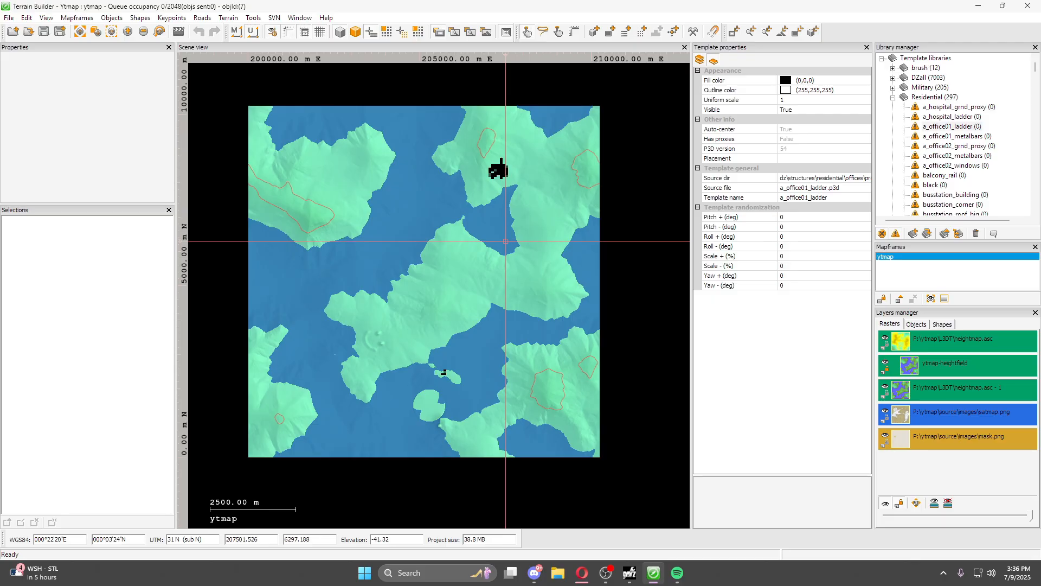
# Step: Collapse the Residential template library, and briefly expand the DZall library to view its templates
pyautogui.click(892, 98)
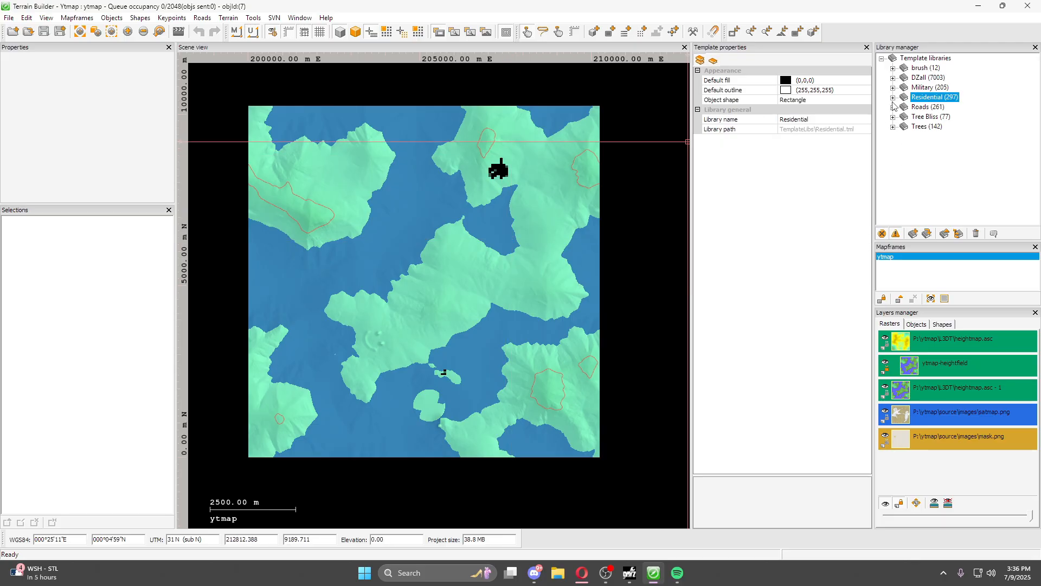
pyautogui.click(921, 77)
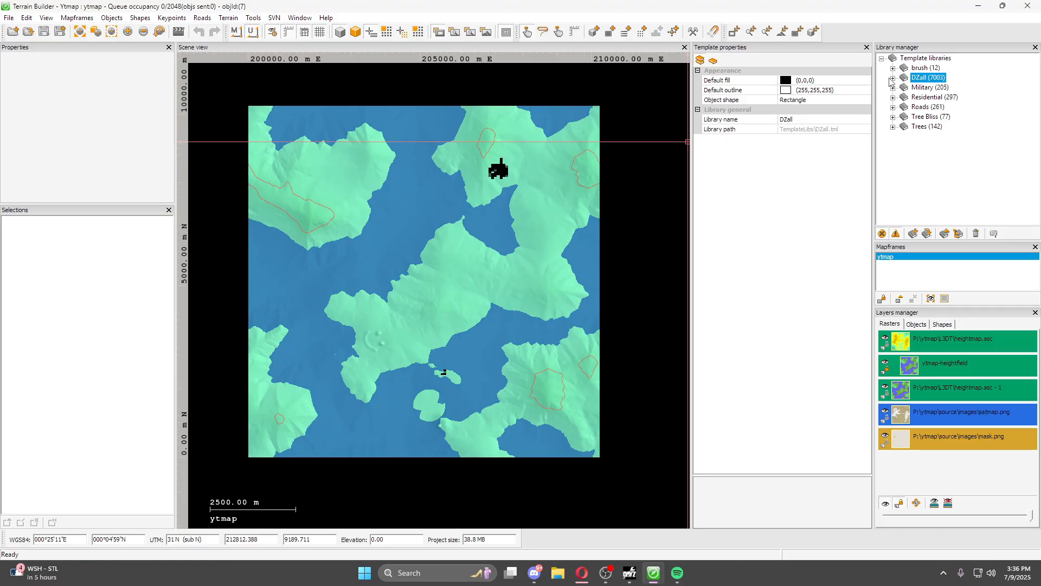
pyautogui.click(892, 78)
pyautogui.moveTo(1035, 66)
pyautogui.mouseDown()
pyautogui.moveTo(1035, 202)
pyautogui.moveTo(1035, 65)
pyautogui.mouseUp()
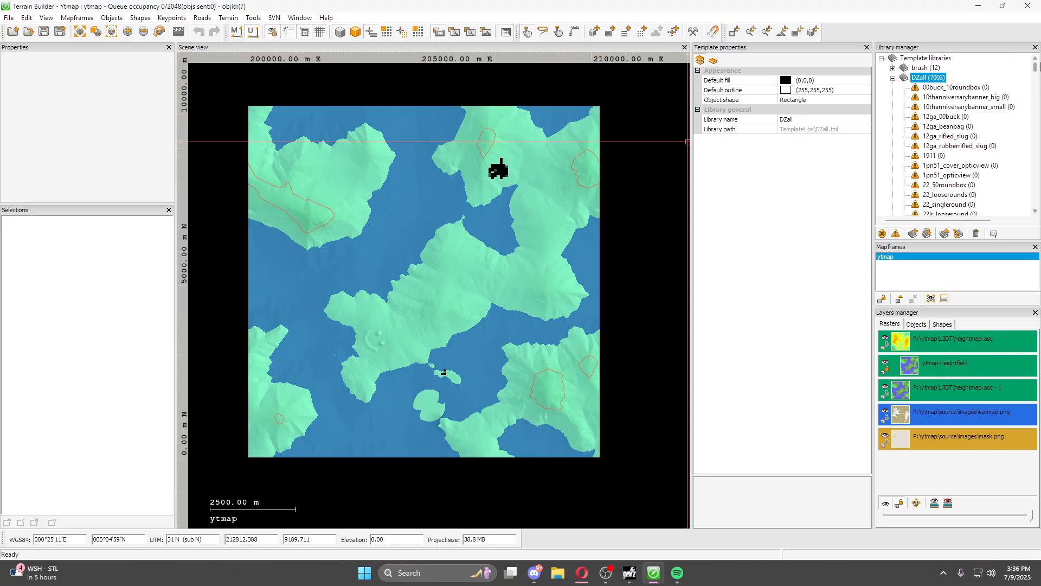
pyautogui.click(892, 78)
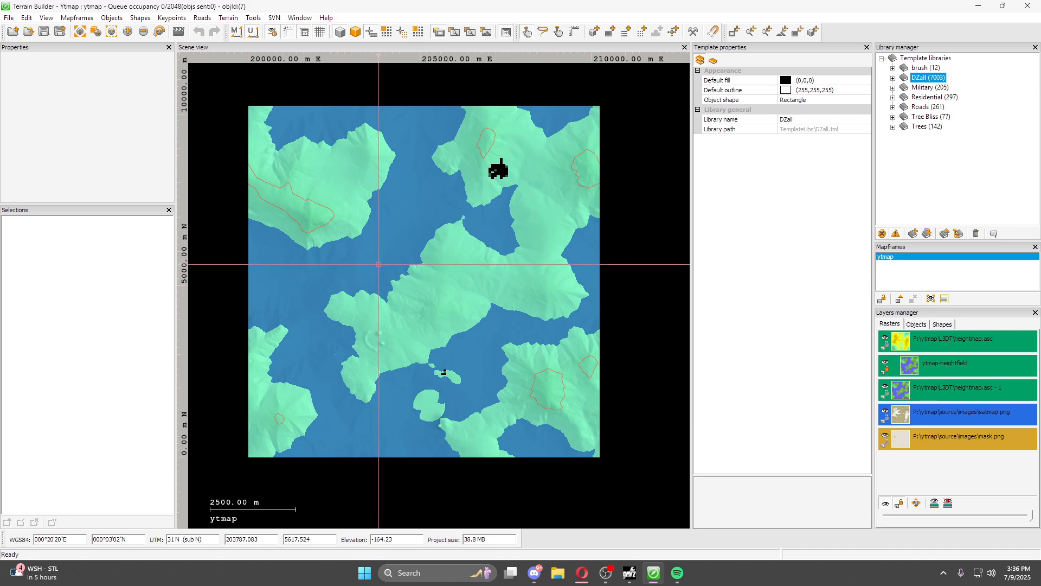
pyautogui.scroll(2, 383, 302)
pyautogui.moveTo(382, 301); pyautogui.dragTo(447, 321, button='middle')
pyautogui.scroll(-5, 446, 306)
pyautogui.scroll(2, 461, 280)
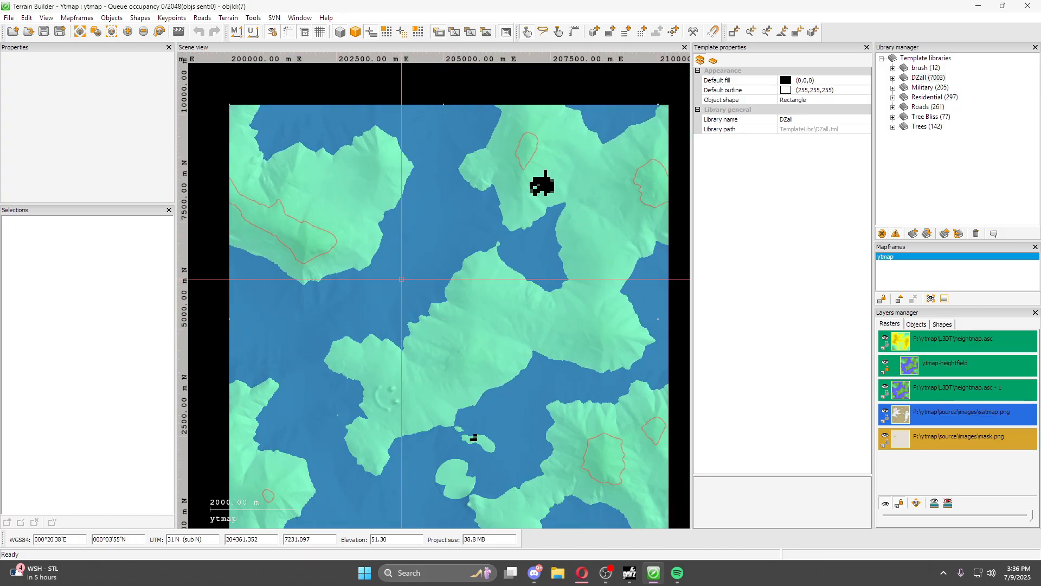
pyautogui.scroll(-2, 498, 236)
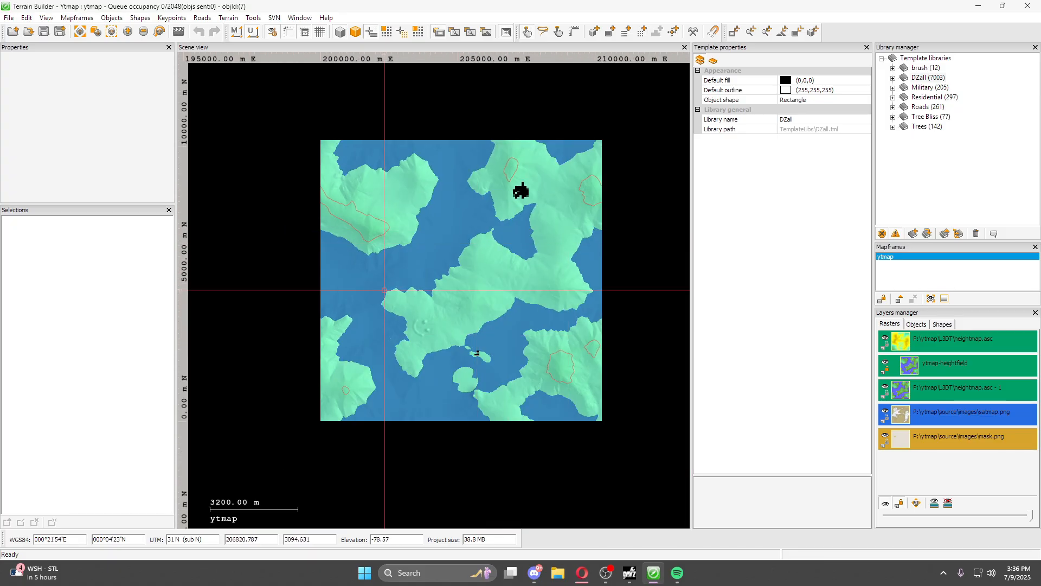
# Step: Open the ytmap mapframe's properties and choose P:\ytmap as its output root folder
pyautogui.rightClick(893, 260)
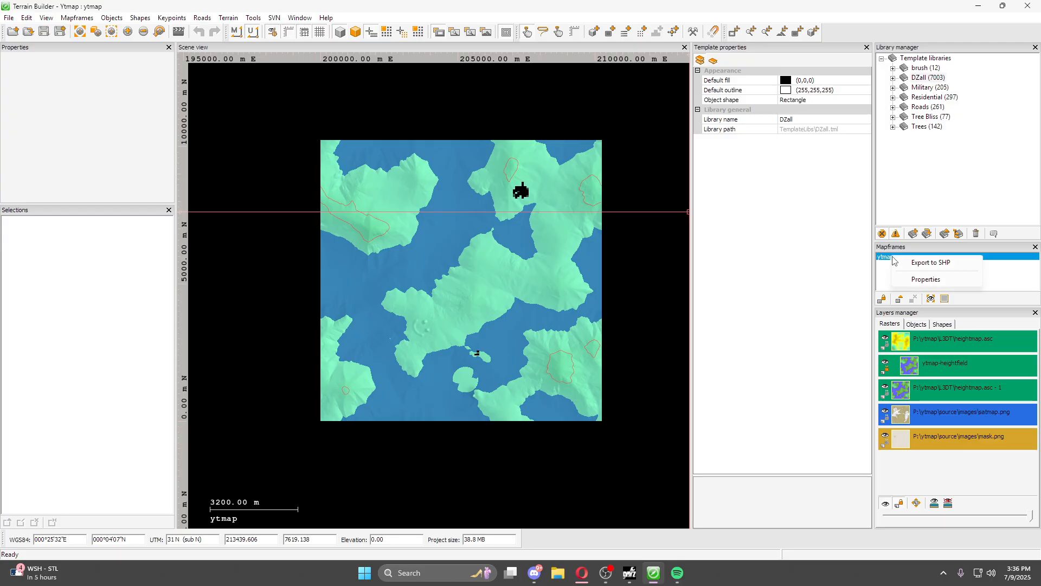
pyautogui.click(919, 281)
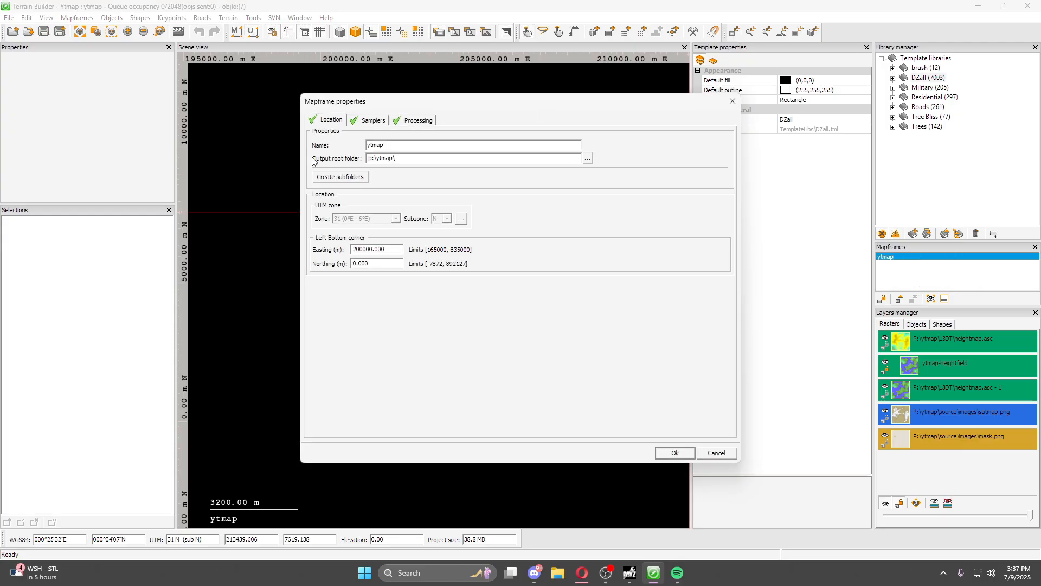
pyautogui.moveTo(396, 157); pyautogui.dragTo(360, 158)
pyautogui.click(422, 159)
pyautogui.click(588, 159)
pyautogui.scroll(-5, 503, 315)
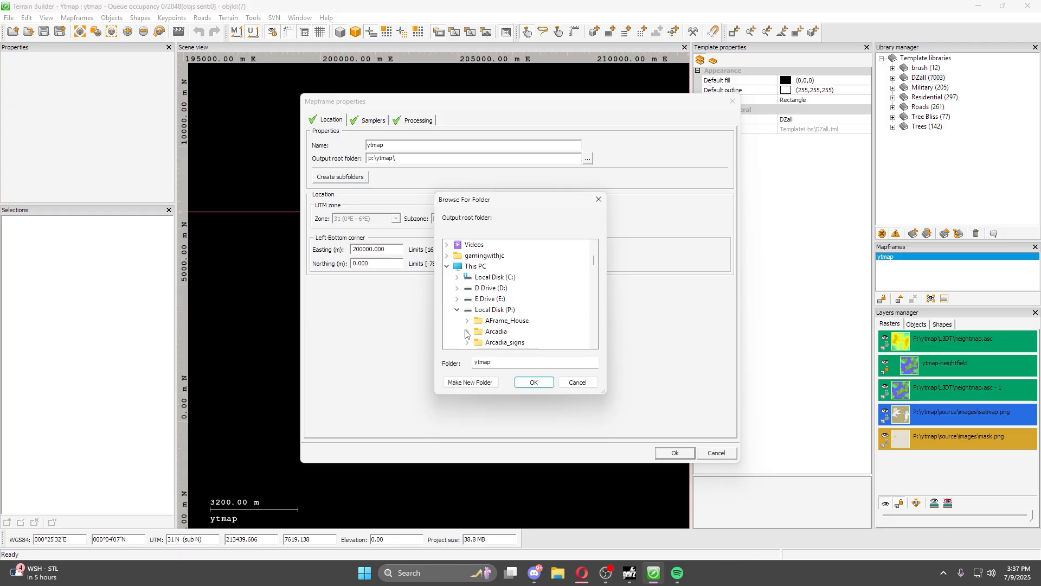
pyautogui.scroll(-10, 504, 315)
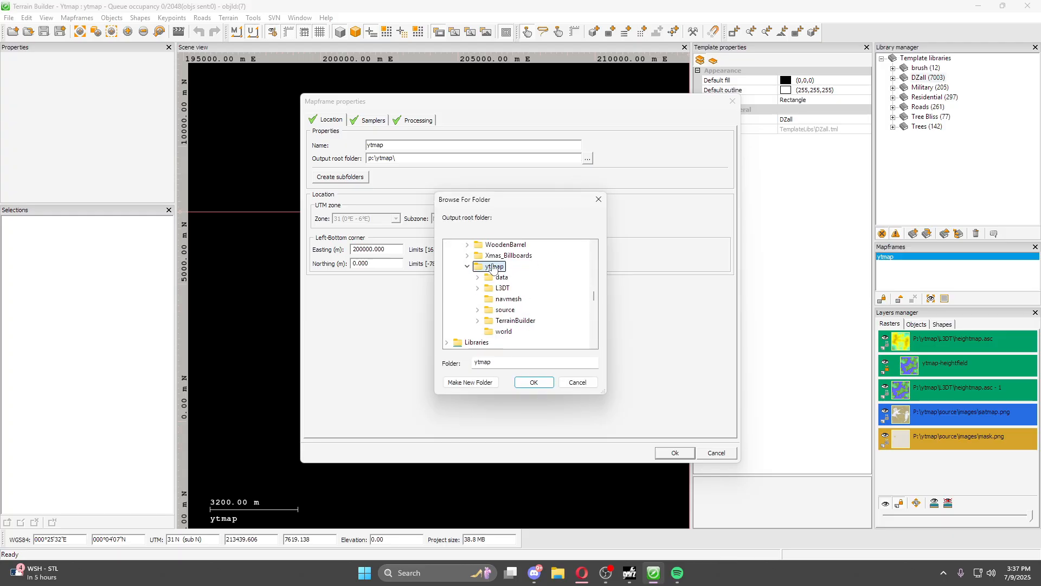
pyautogui.click(508, 310)
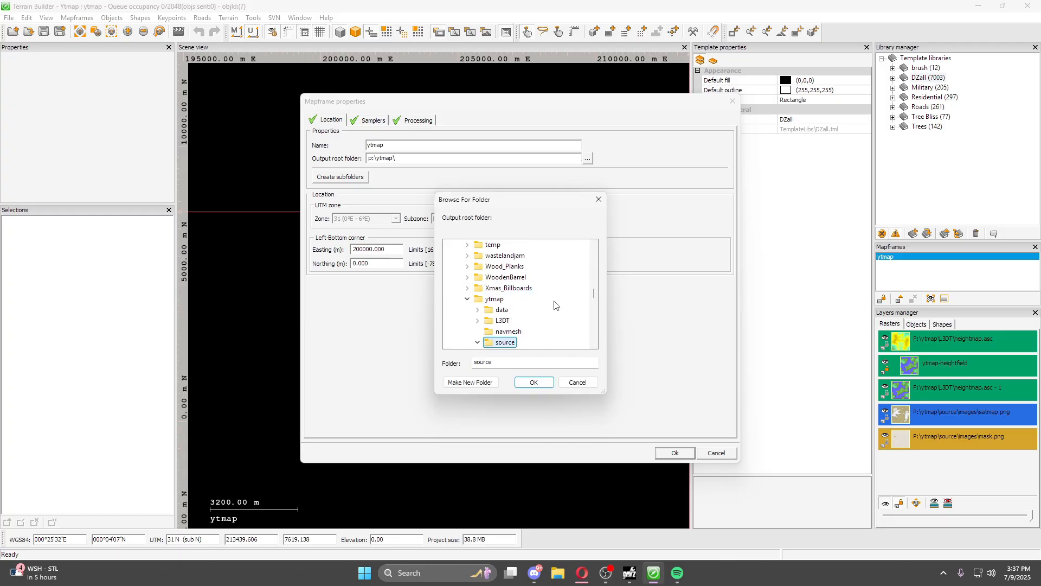
pyautogui.click(494, 299)
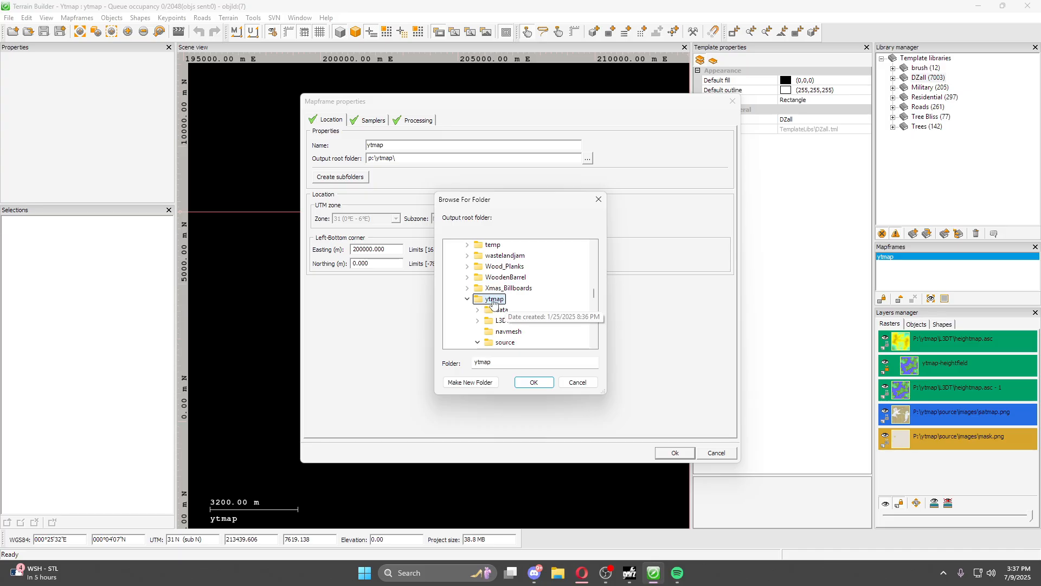
pyautogui.click(539, 383)
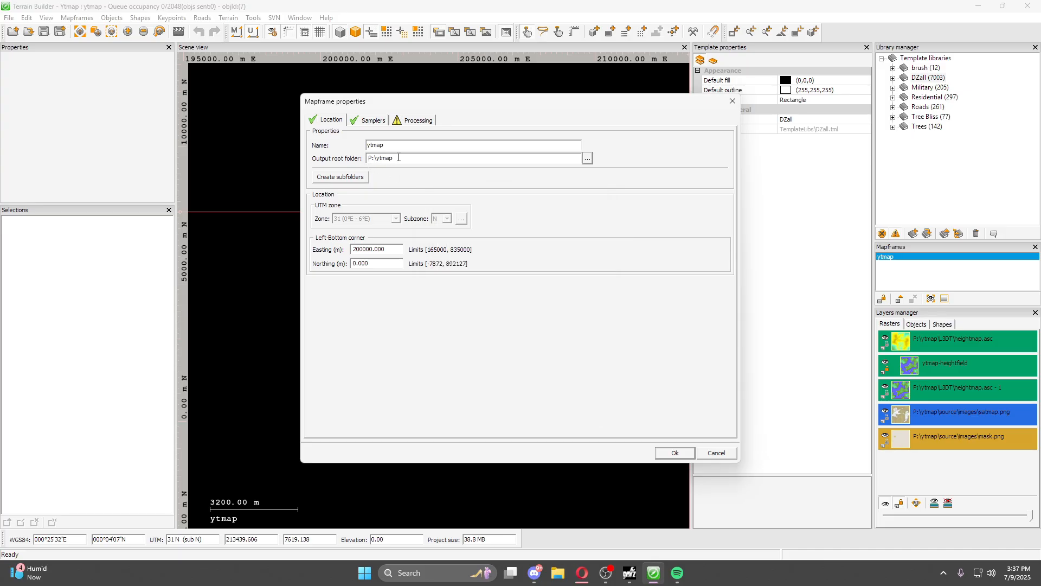
# Step: Enable the satellite texture and surface mask exports in the mapframe's processing options, and discard the property changes
pyautogui.click(411, 121)
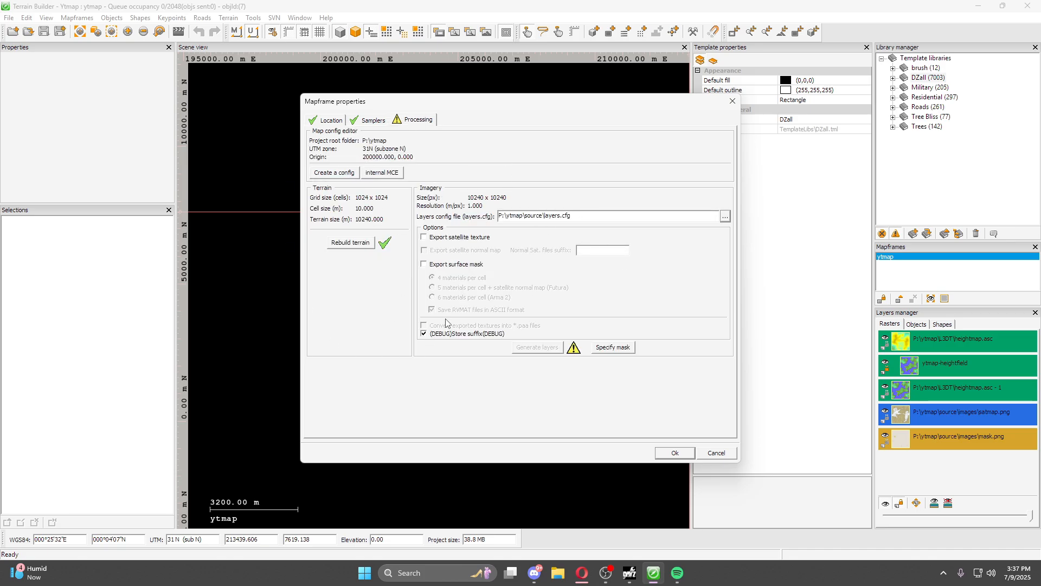
pyautogui.click(424, 237)
pyautogui.click(424, 265)
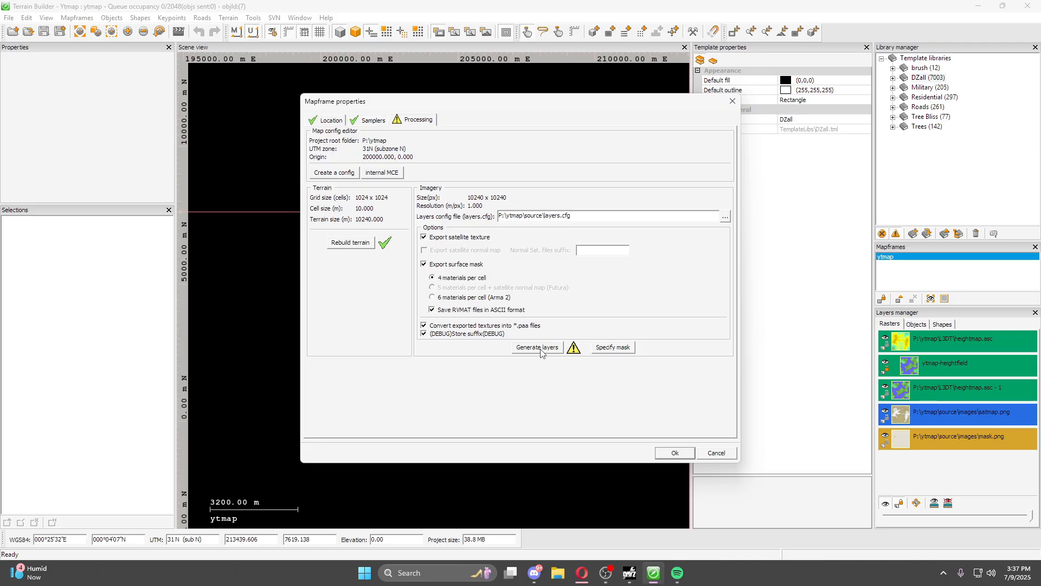
pyautogui.click(709, 452)
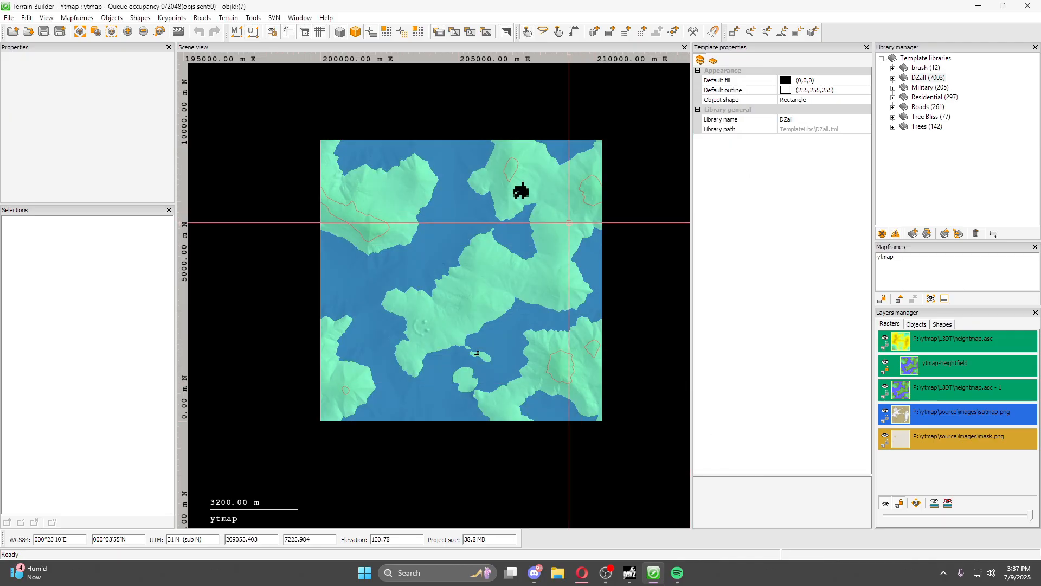
# Step: Switch to File Explorer, browse to P:\ytmap\data, and open config.cpp in Notepad++
pyautogui.click(565, 579)
pyautogui.click(263, 467)
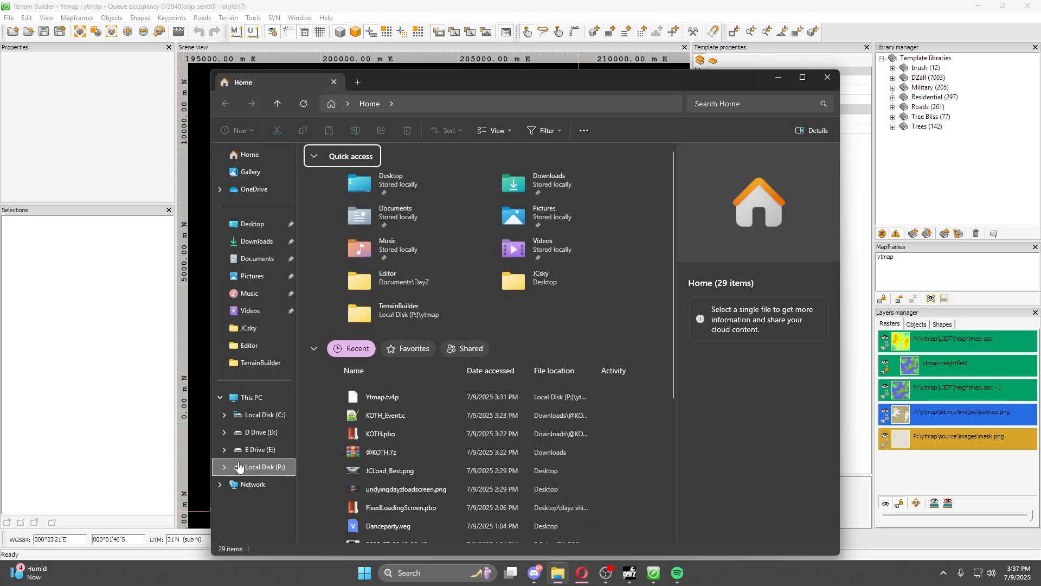
pyautogui.scroll(-10, 432, 294)
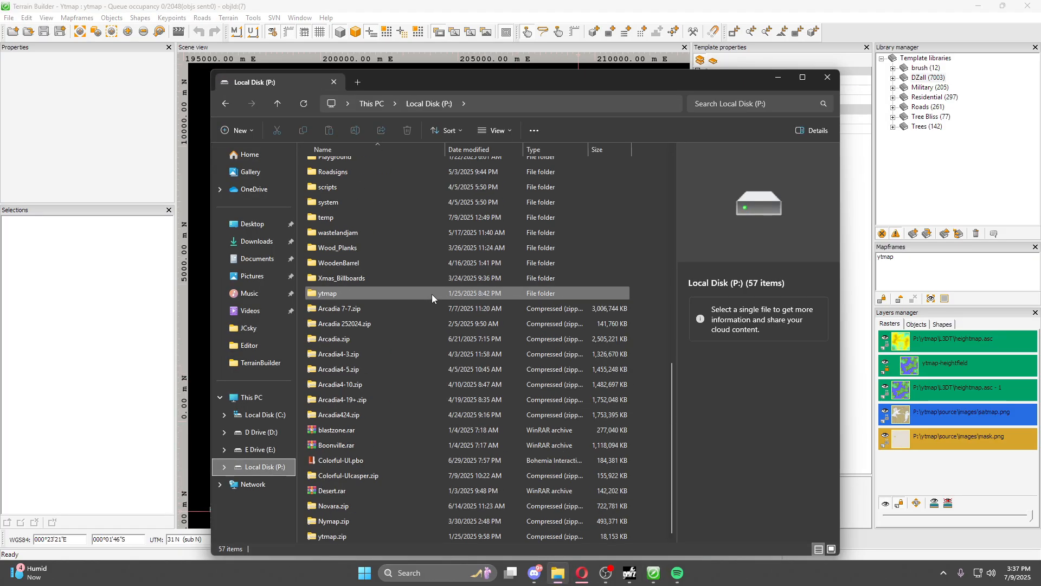
pyautogui.doubleClick(326, 293)
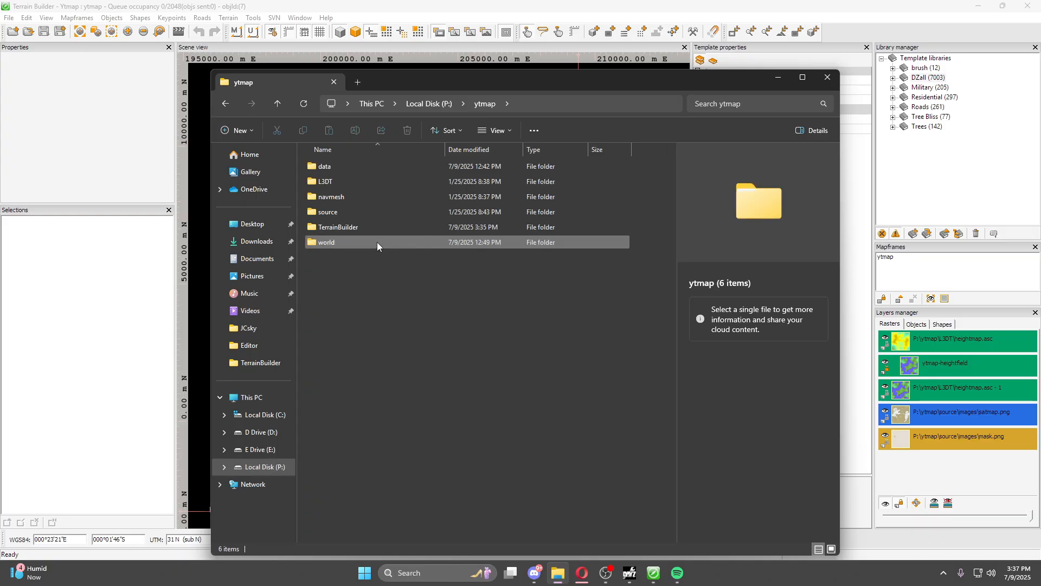
pyautogui.doubleClick(341, 165)
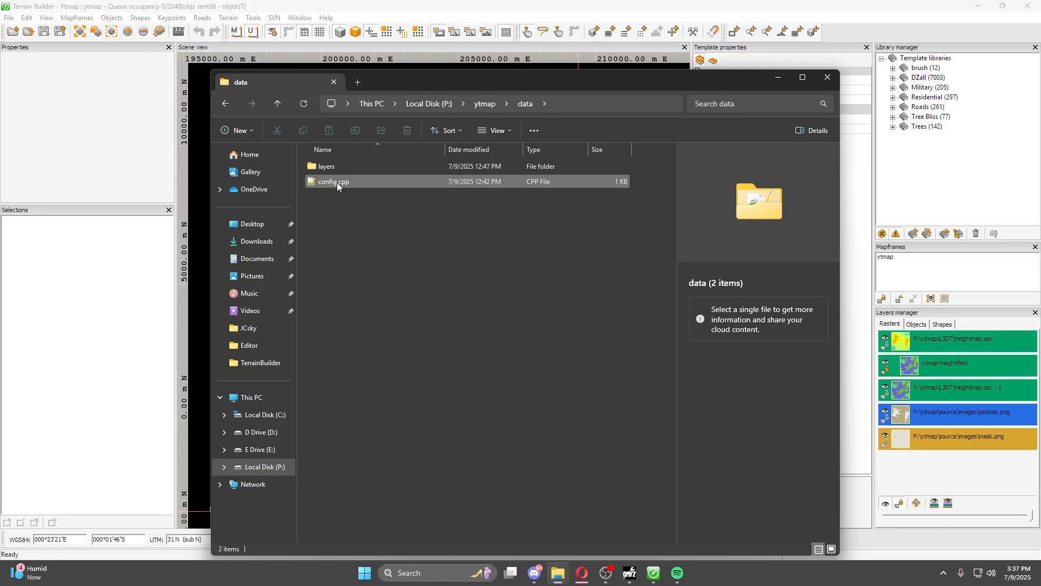
pyautogui.click(336, 182)
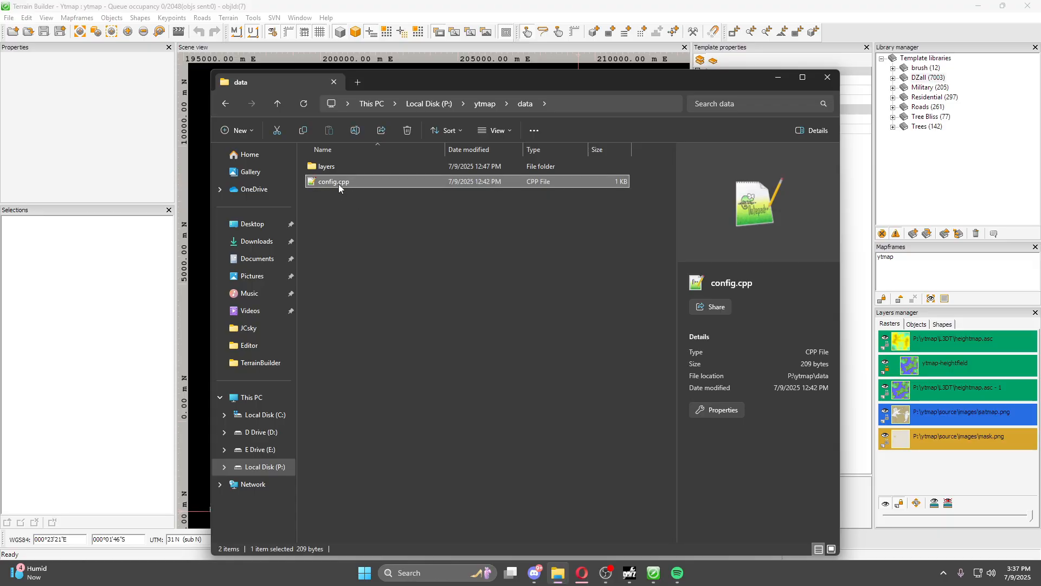
pyautogui.doubleClick(338, 183)
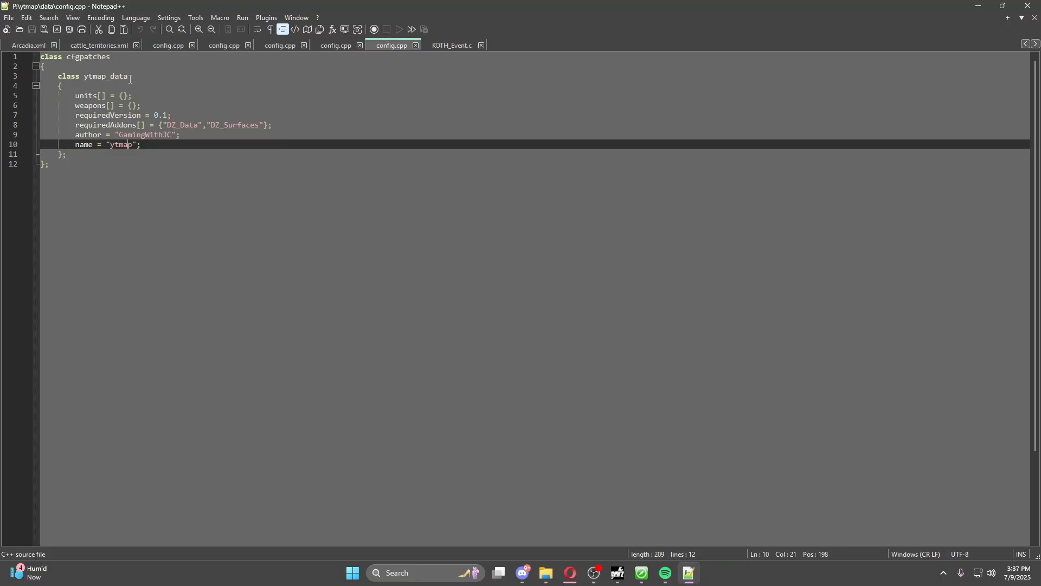
# Step: Examine the whole cfgpatches block for ytmap_data in config.cpp, and close Notepad++
pyautogui.moveTo(64, 165); pyautogui.dragTo(39, 56)
pyautogui.click(110, 185)
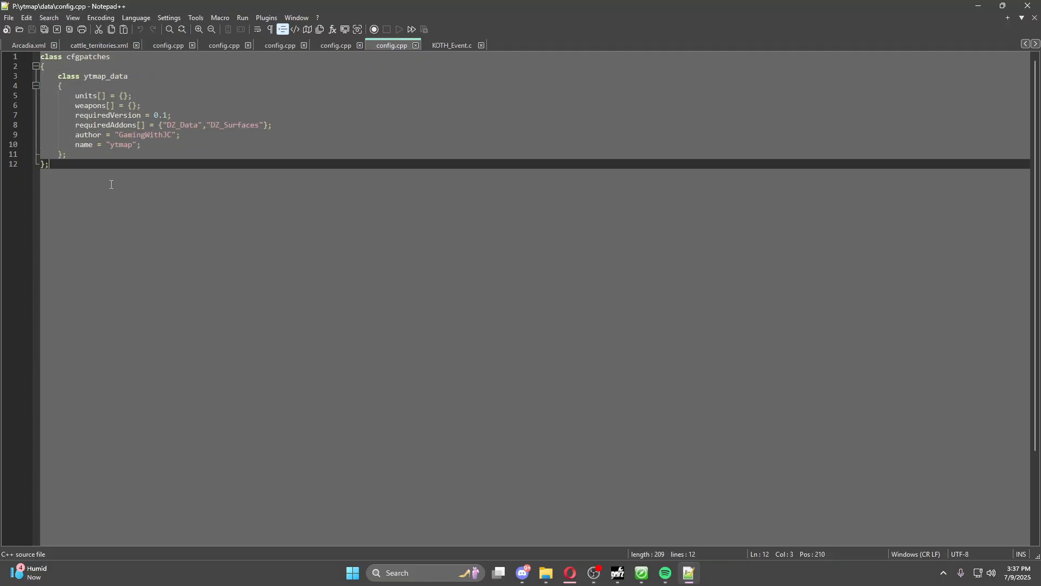
pyautogui.moveTo(50, 165); pyautogui.dragTo(161, 222)
pyautogui.moveTo(64, 164); pyautogui.dragTo(16, 40)
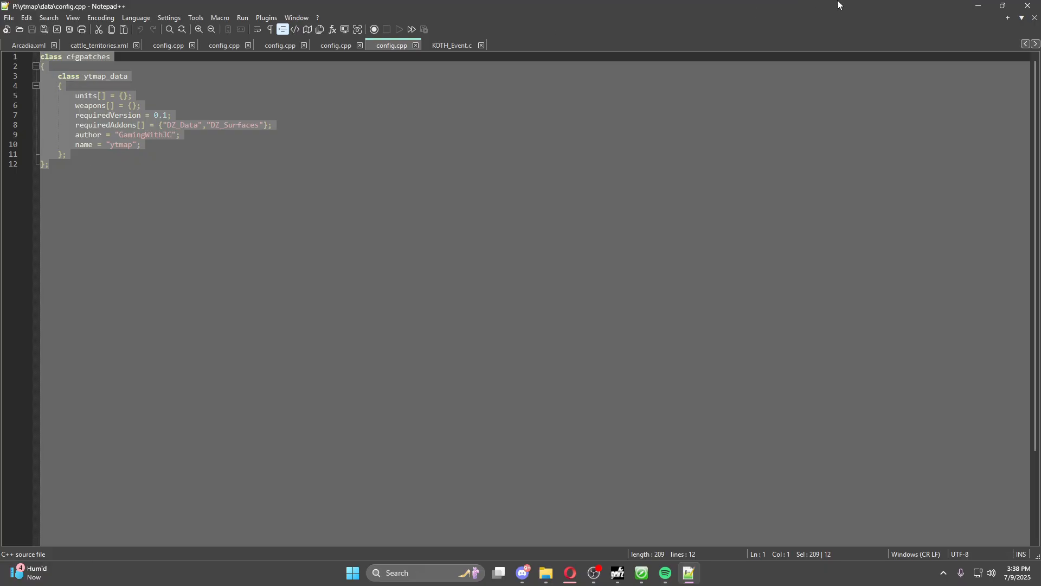
pyautogui.click(1028, 5)
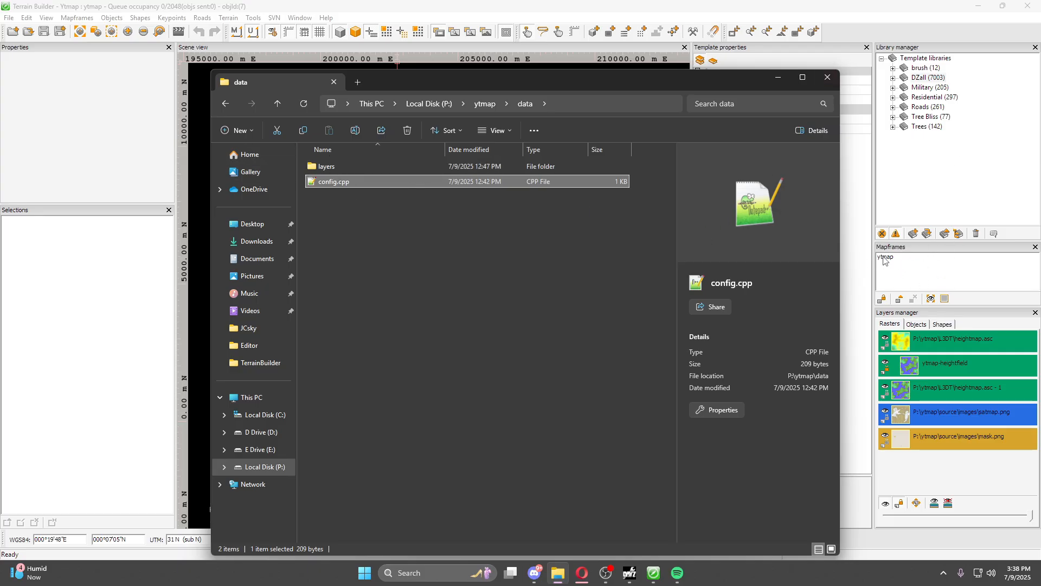
# Step: Look through the generated PAA and PNG files in the layers folder, and close File Explorer
pyautogui.doubleClick(324, 166)
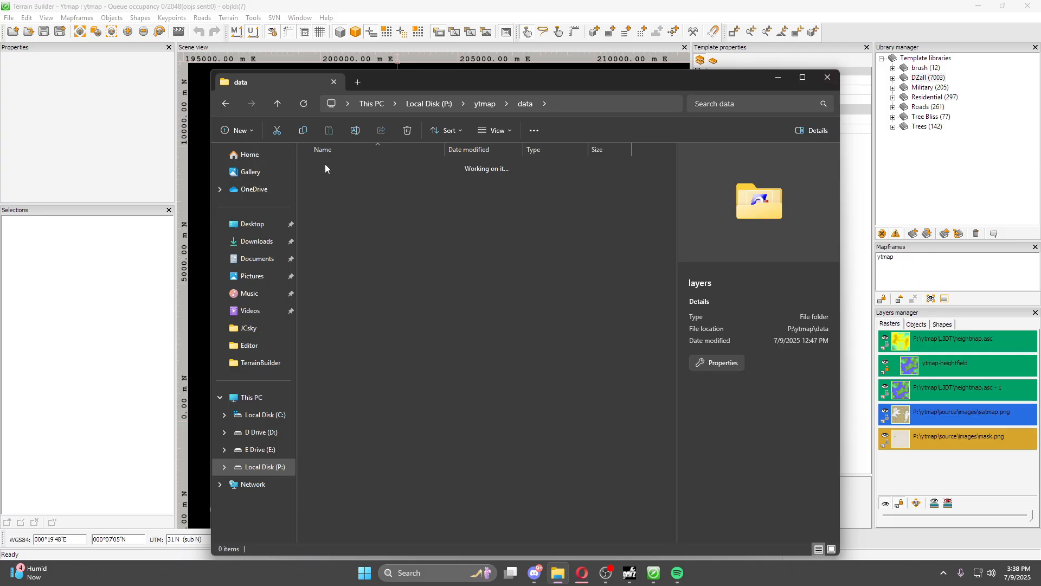
pyautogui.scroll(-1, 399, 309)
pyautogui.scroll(-15, 598, 246)
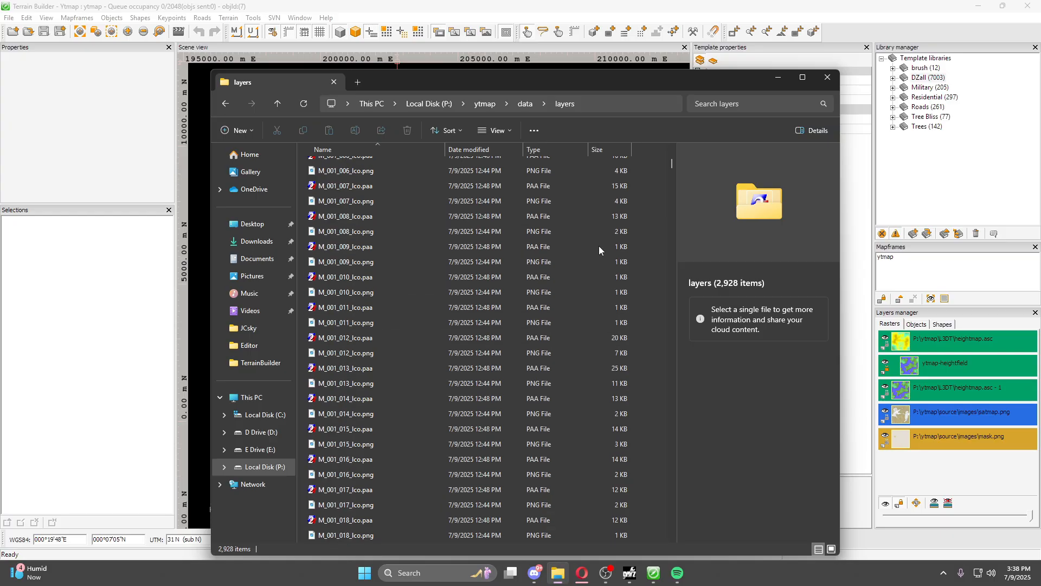
pyautogui.moveTo(672, 166); pyautogui.dragTo(665, 136)
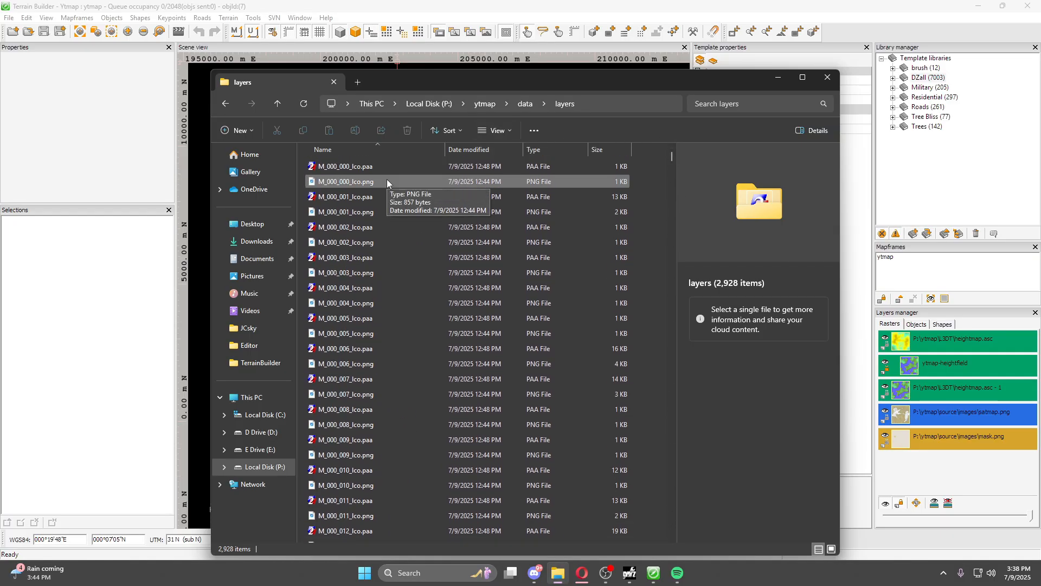
pyautogui.click(827, 77)
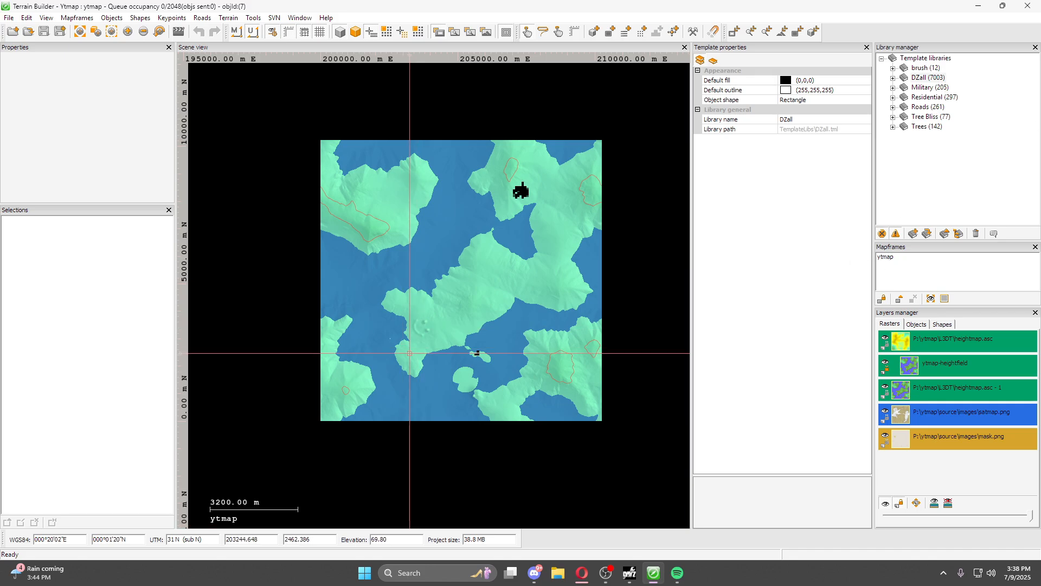
# Step: Review the ytmap mapframe's processing settings again and close its properties
pyautogui.rightClick(885, 257)
pyautogui.click(915, 287)
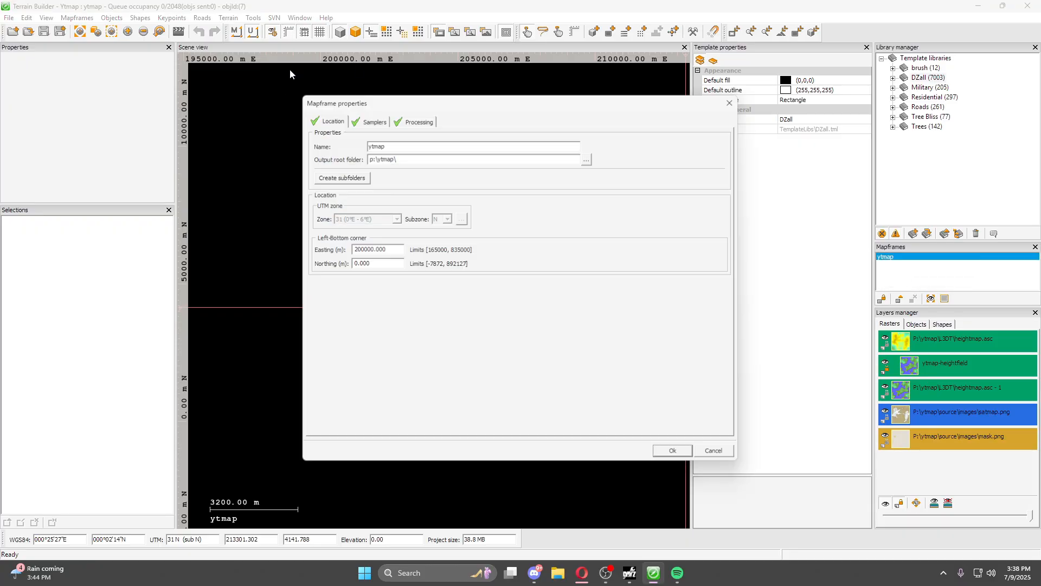
pyautogui.click(419, 120)
pyautogui.click(732, 101)
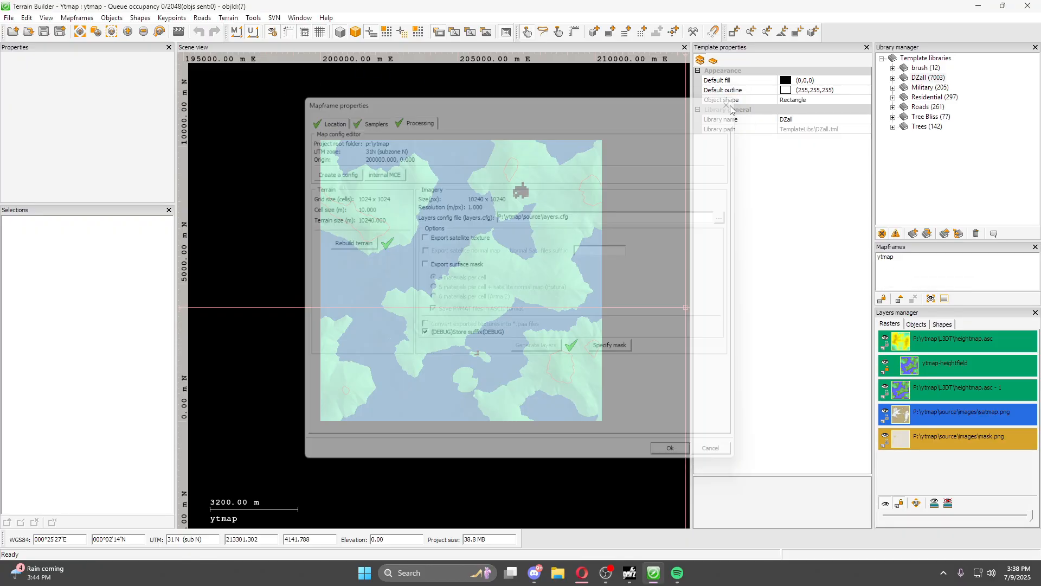
pyautogui.click(9, 17)
pyautogui.moveTo(54, 129)
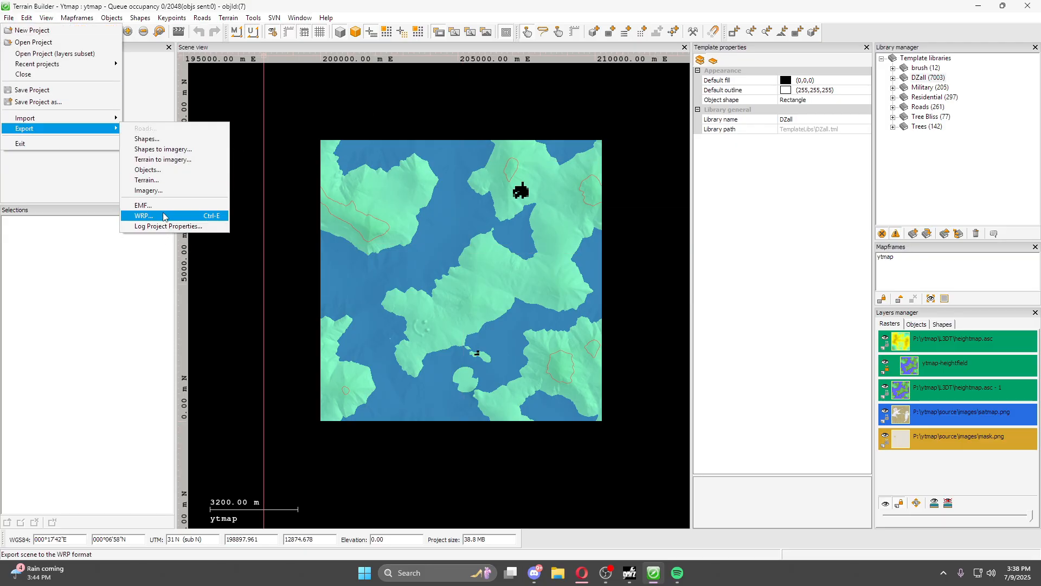
pyautogui.click(163, 215)
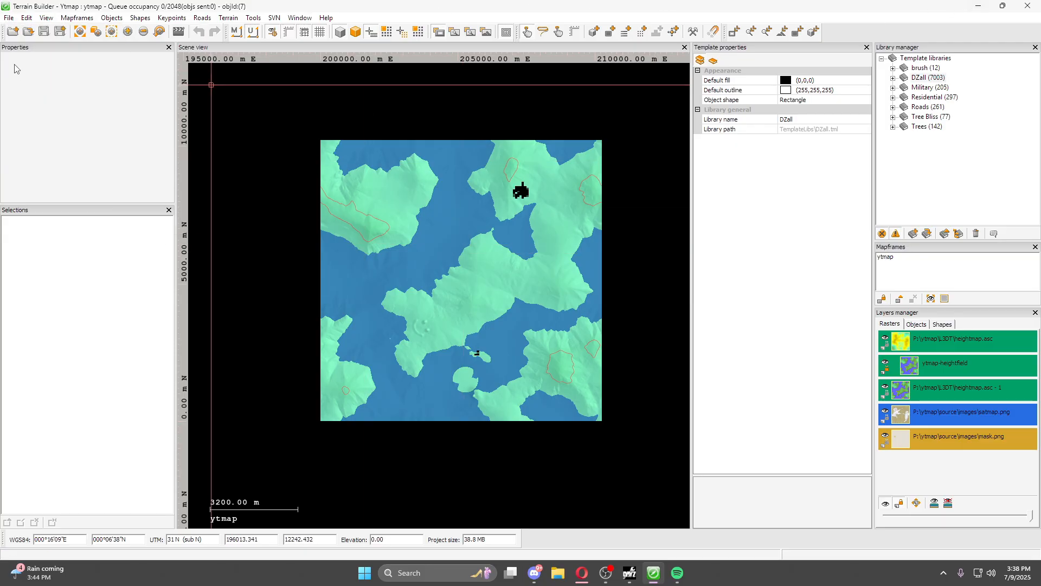
# Step: Export the terrain in WRP format to P:\ytmap\world, replacing the existing ytmap.wrp, and dismiss the export report
pyautogui.click(9, 18)
pyautogui.moveTo(54, 128)
pyautogui.click(163, 215)
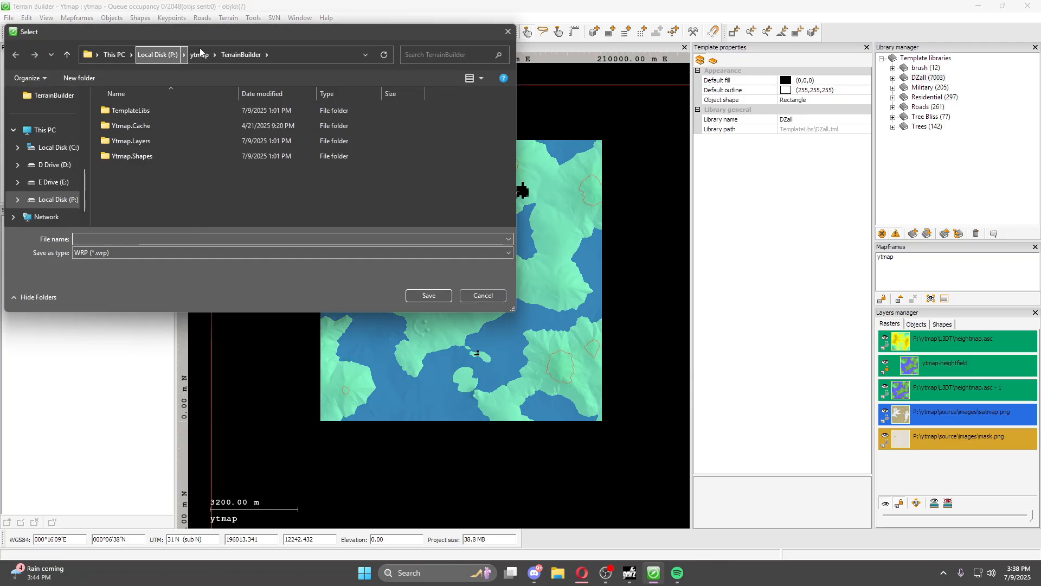
pyautogui.click(199, 56)
pyautogui.doubleClick(125, 186)
pyautogui.click(133, 110)
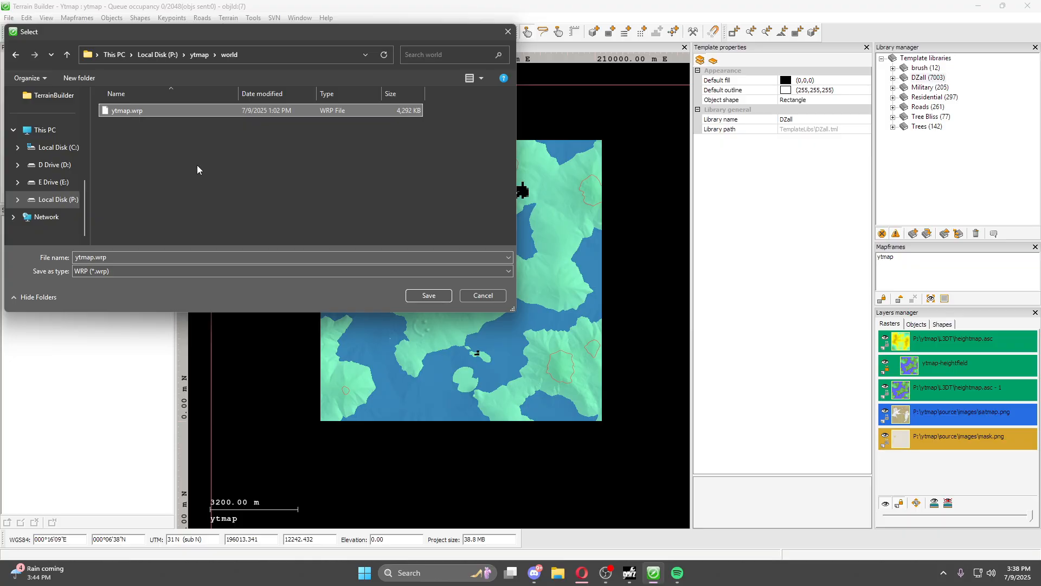
pyautogui.click(424, 297)
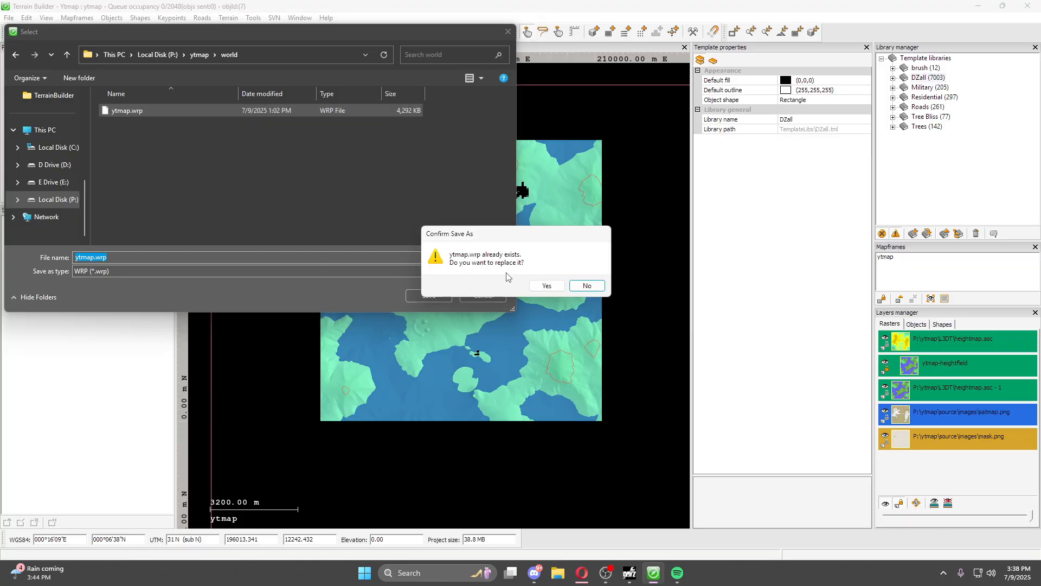
pyautogui.click(547, 288)
pyautogui.click(617, 335)
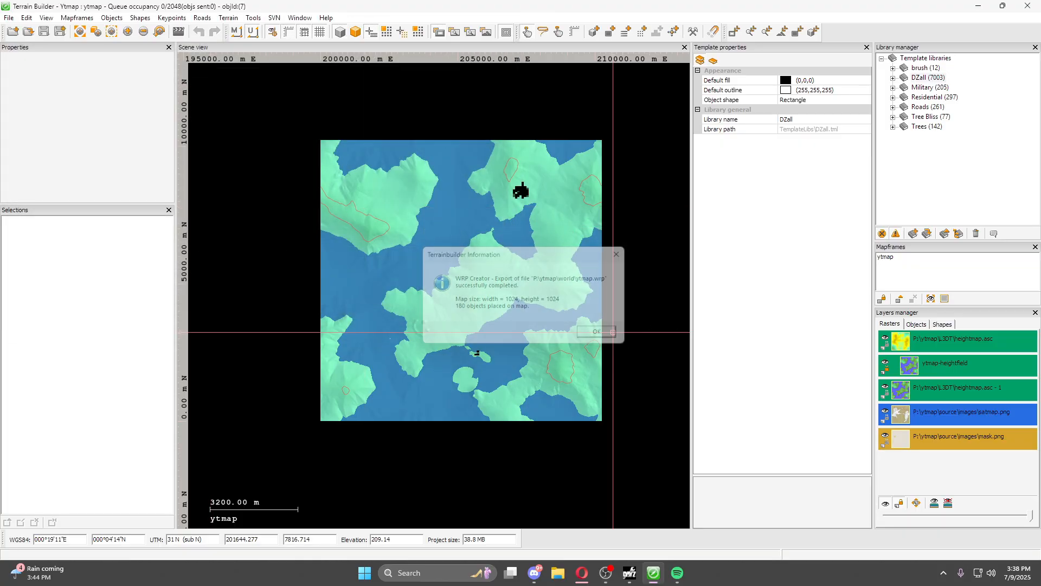
# Step: Minimise Terrain Builder, switch to pboProject, and reposition its window to view the ytmap source and mod output settings
pyautogui.click(980, 6)
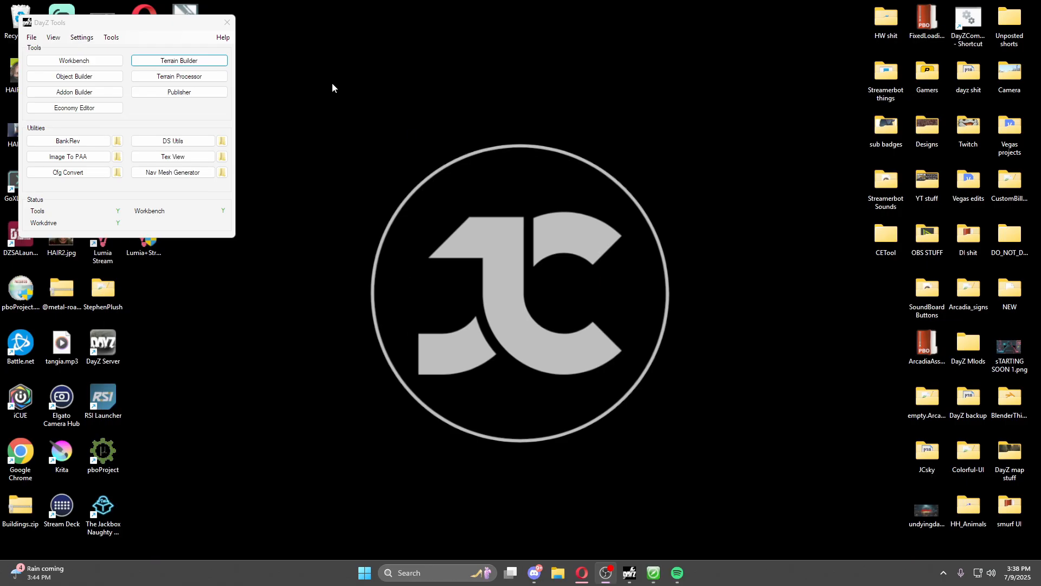
pyautogui.click(462, 581)
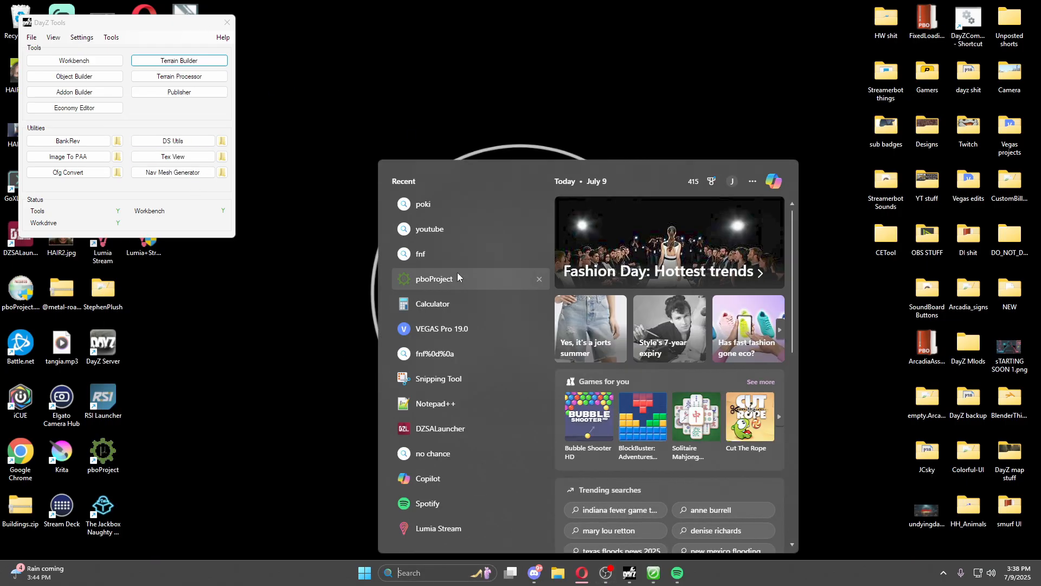
pyautogui.click(456, 275)
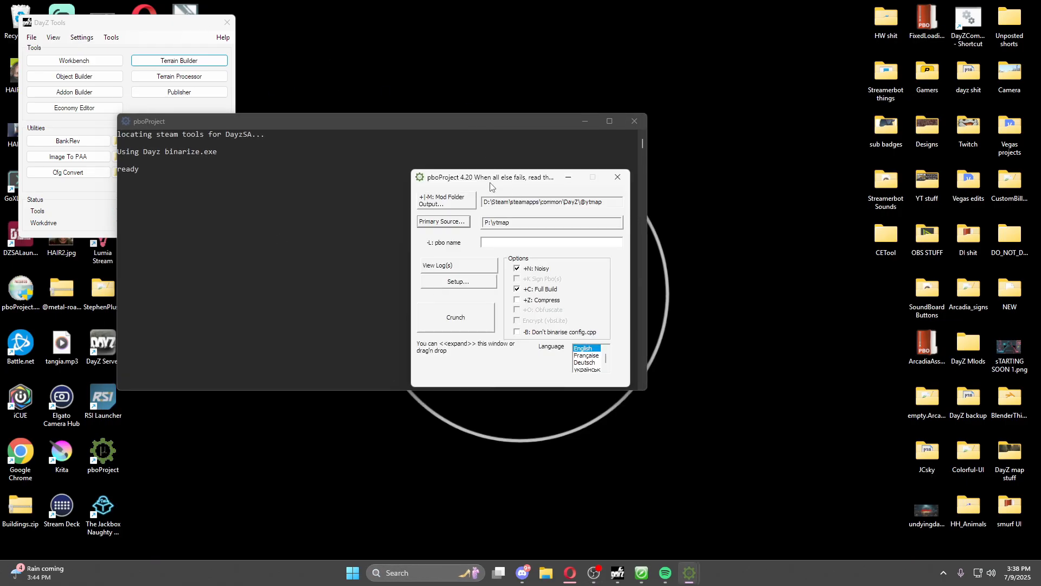
pyautogui.moveTo(499, 178); pyautogui.dragTo(353, 143)
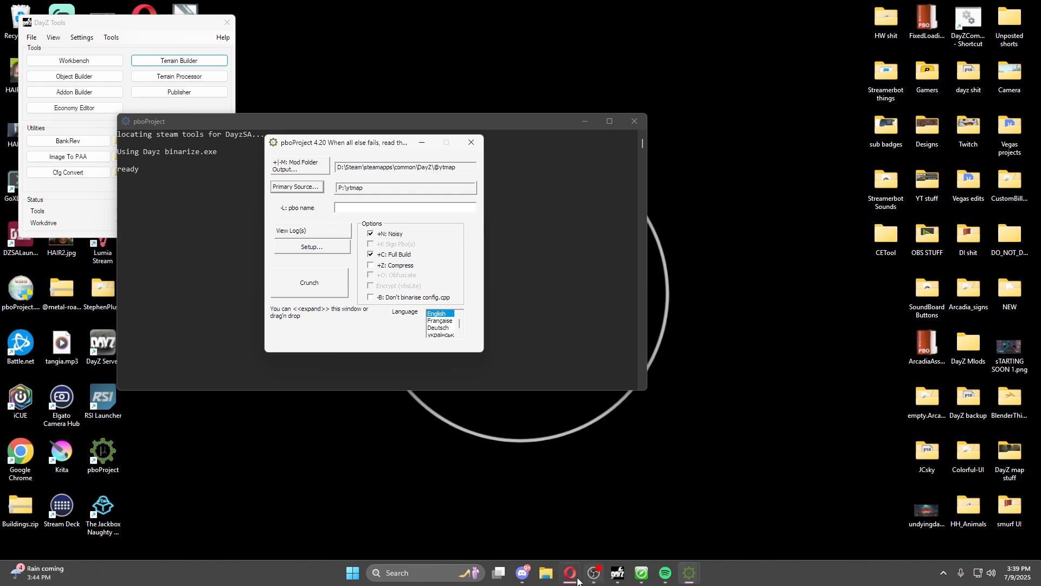
# Step: Switch to File Explorer, browse to D:\Steam\steamapps\common\DayZ, and move its window clear of pboProject
pyautogui.rightClick(541, 580)
pyautogui.click(542, 580)
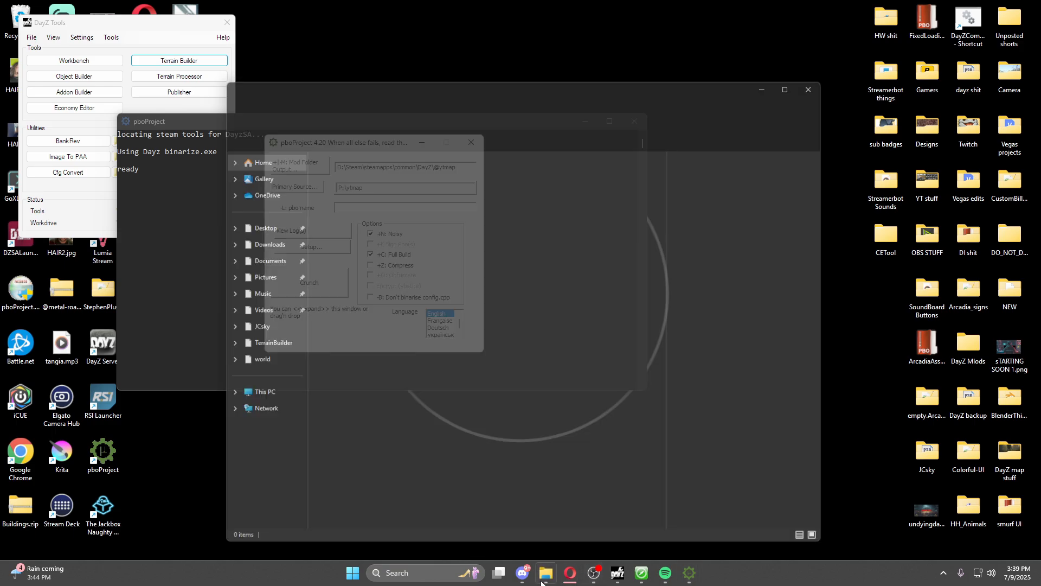
pyautogui.click(266, 432)
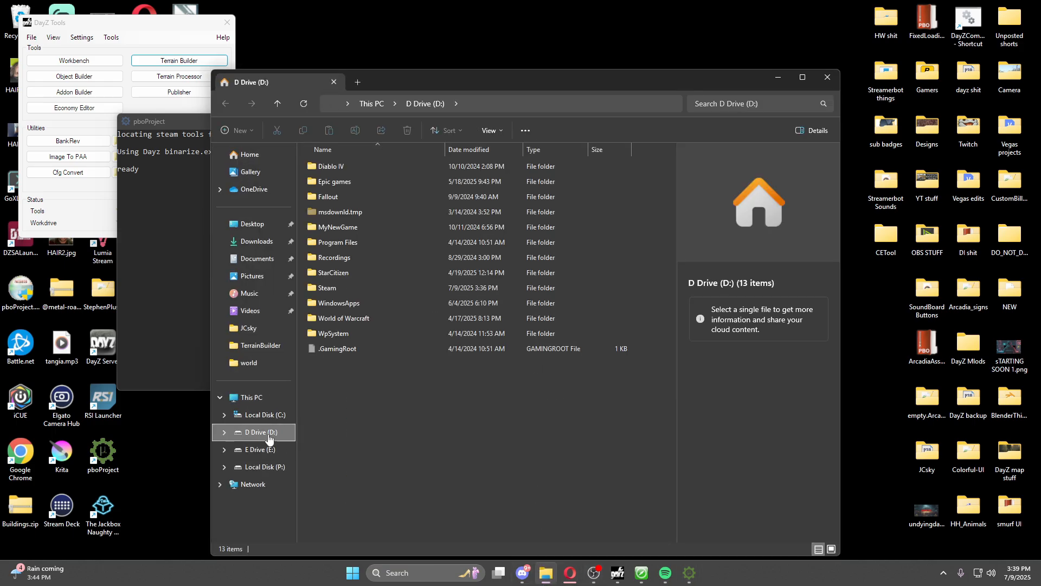
pyautogui.doubleClick(356, 287)
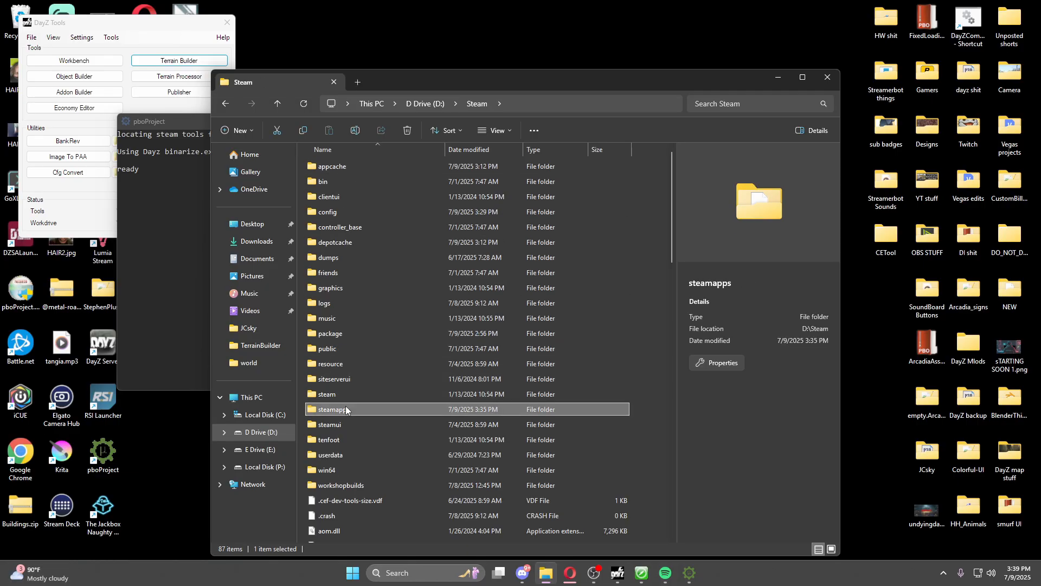
pyautogui.doubleClick(346, 408)
pyautogui.doubleClick(349, 165)
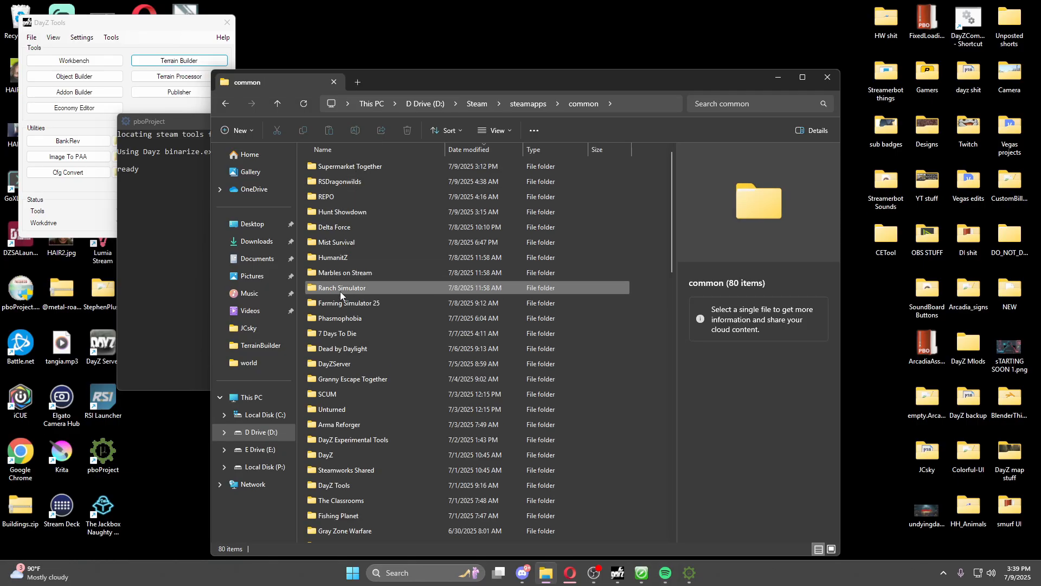
pyautogui.doubleClick(341, 455)
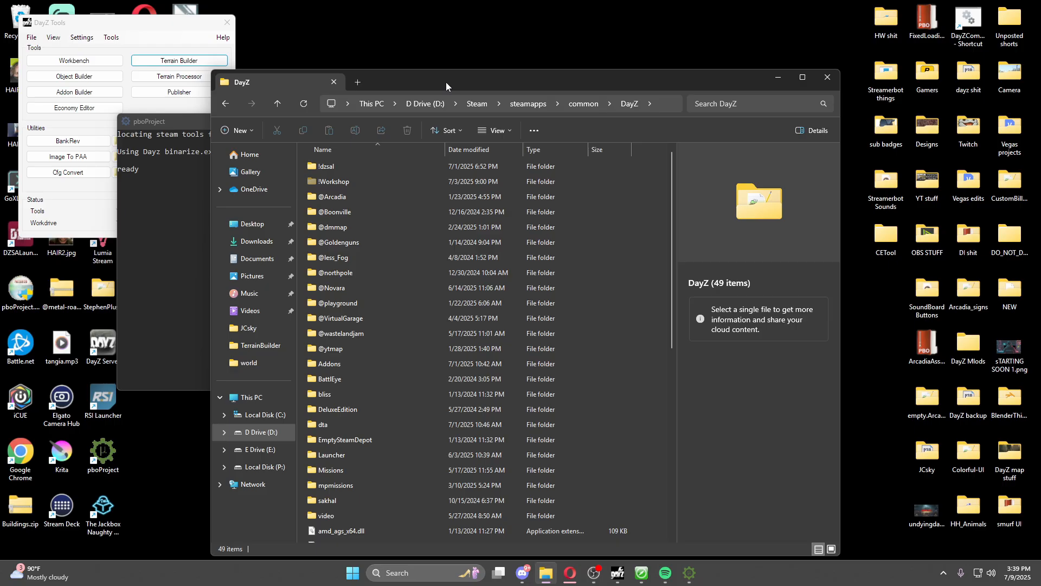
pyautogui.moveTo(446, 82); pyautogui.dragTo(581, 53)
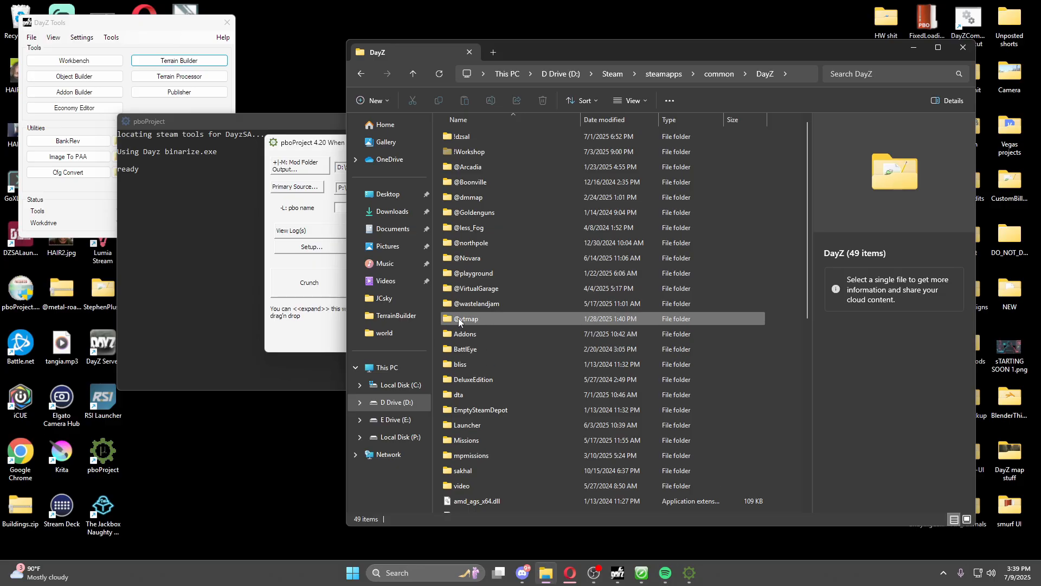
pyautogui.doubleClick(474, 319)
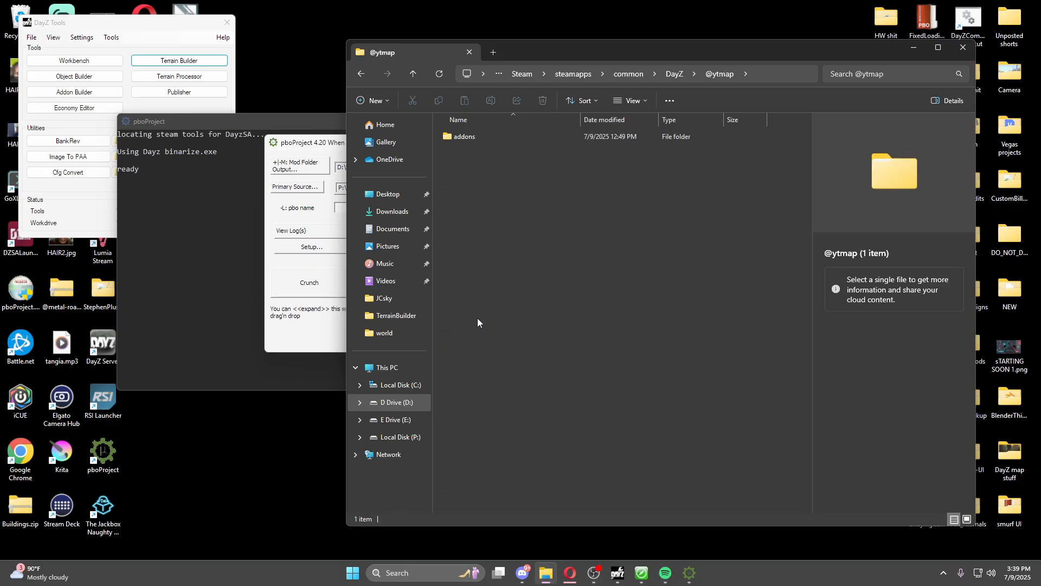
pyautogui.doubleClick(471, 136)
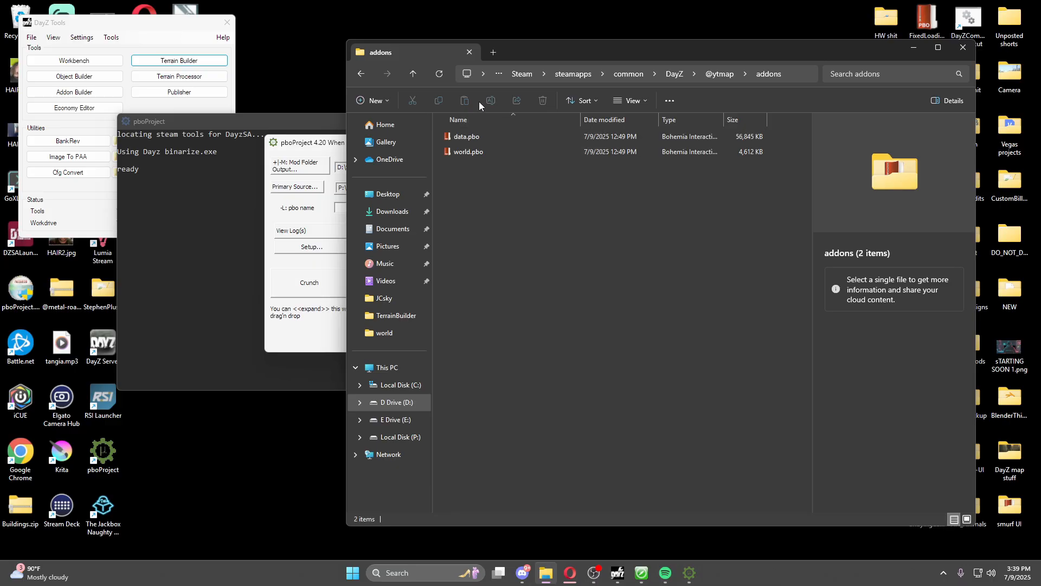
pyautogui.click(362, 75)
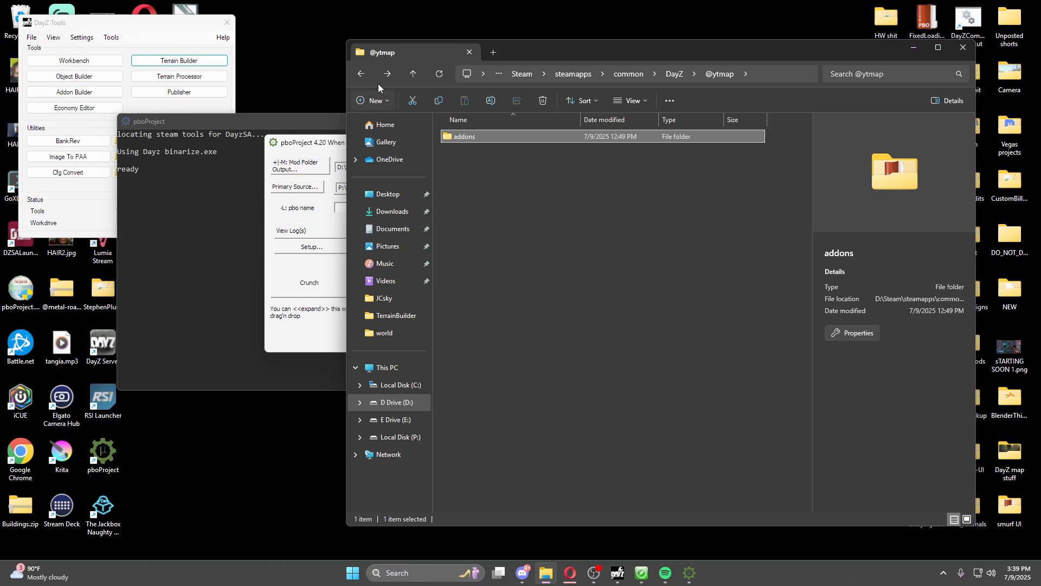
pyautogui.doubleClick(457, 136)
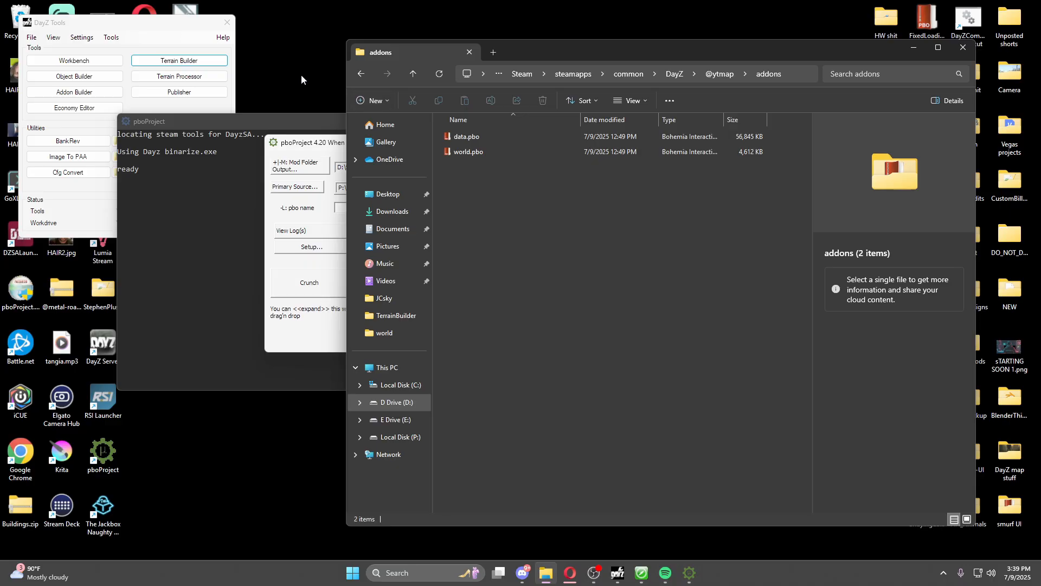
pyautogui.click(476, 139)
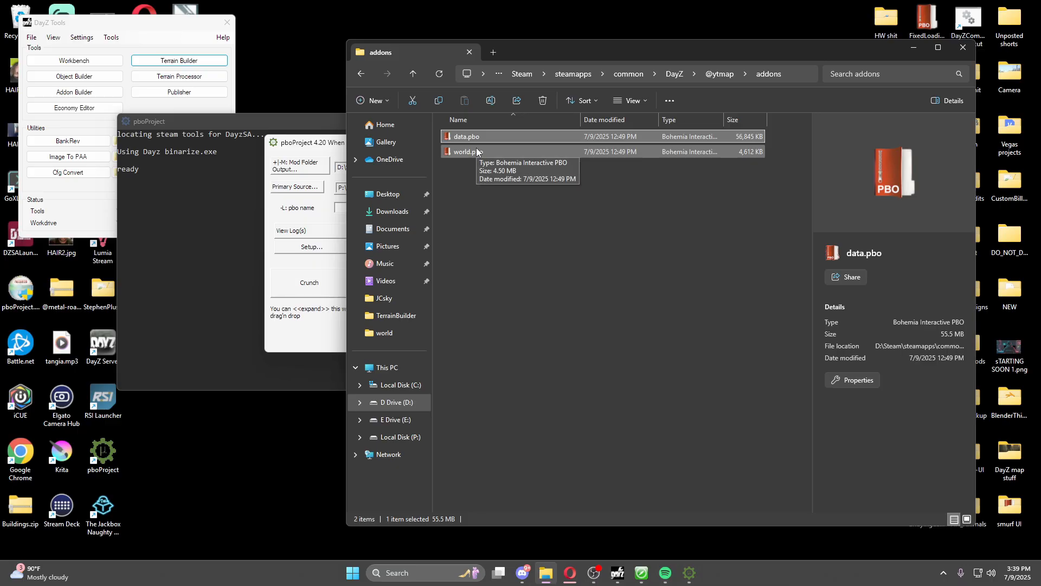
pyautogui.click(361, 74)
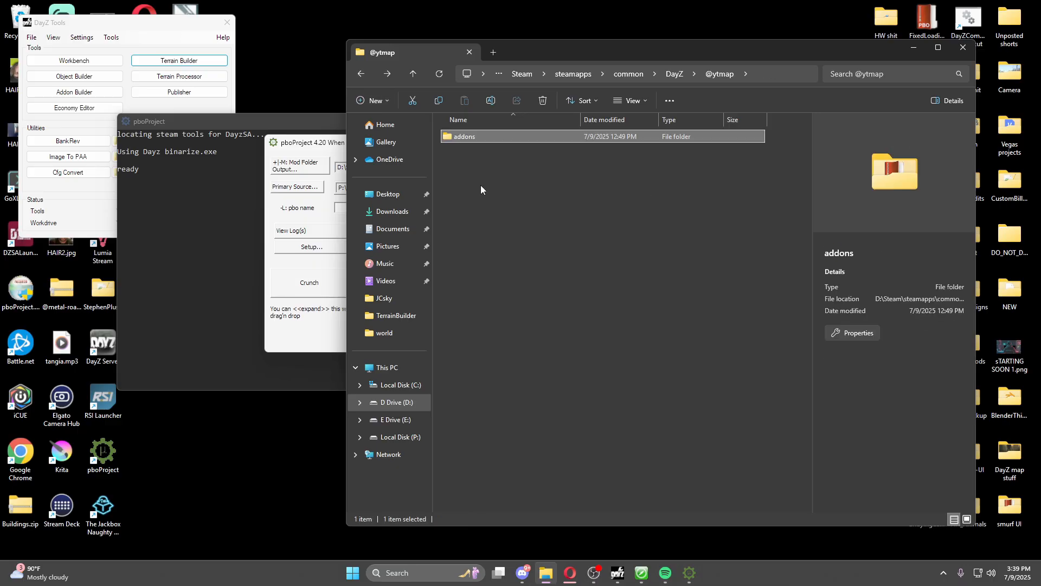
pyautogui.click(361, 73)
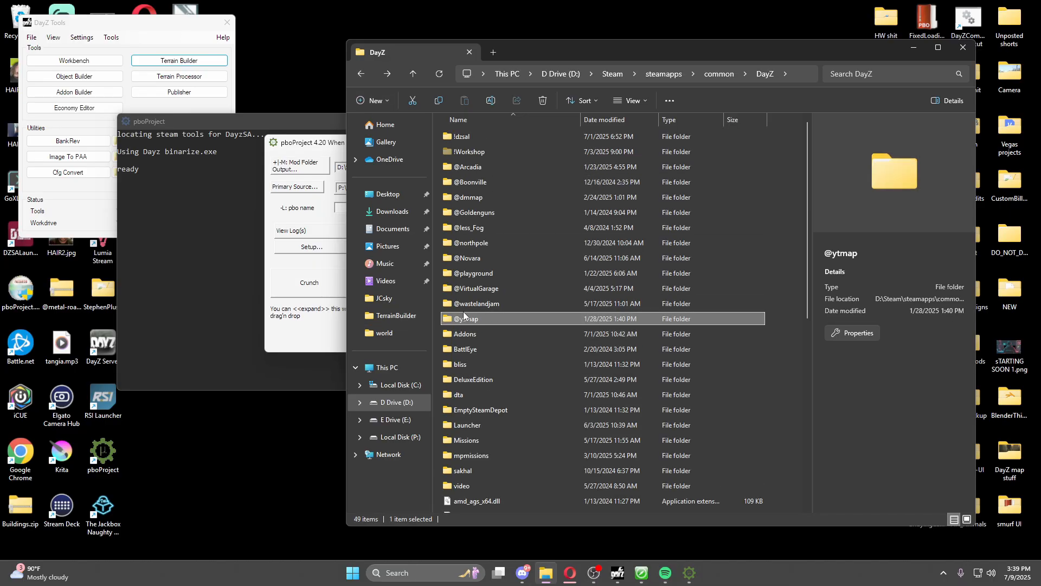
pyautogui.click(963, 48)
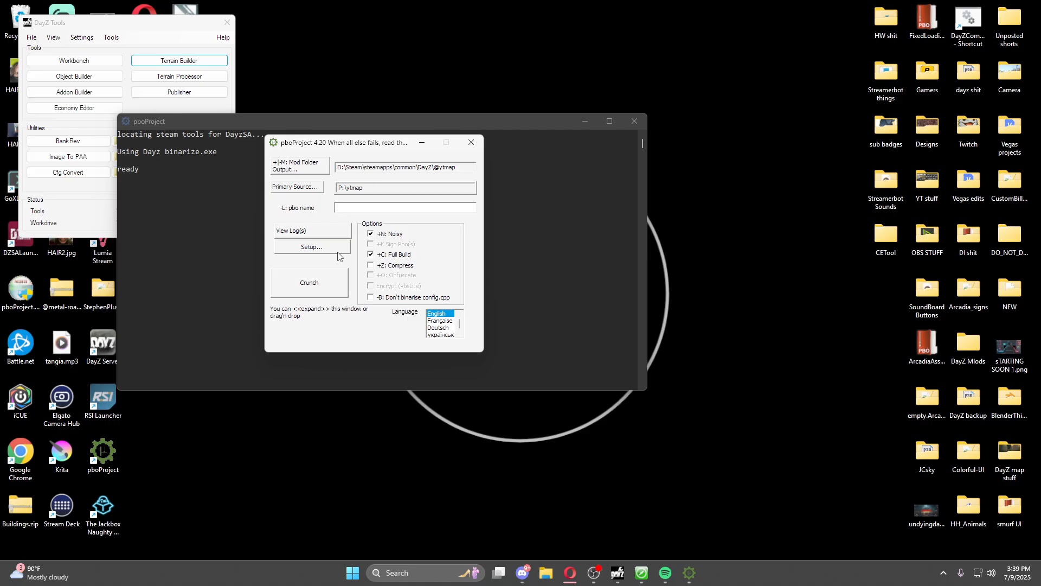
pyautogui.click(633, 120)
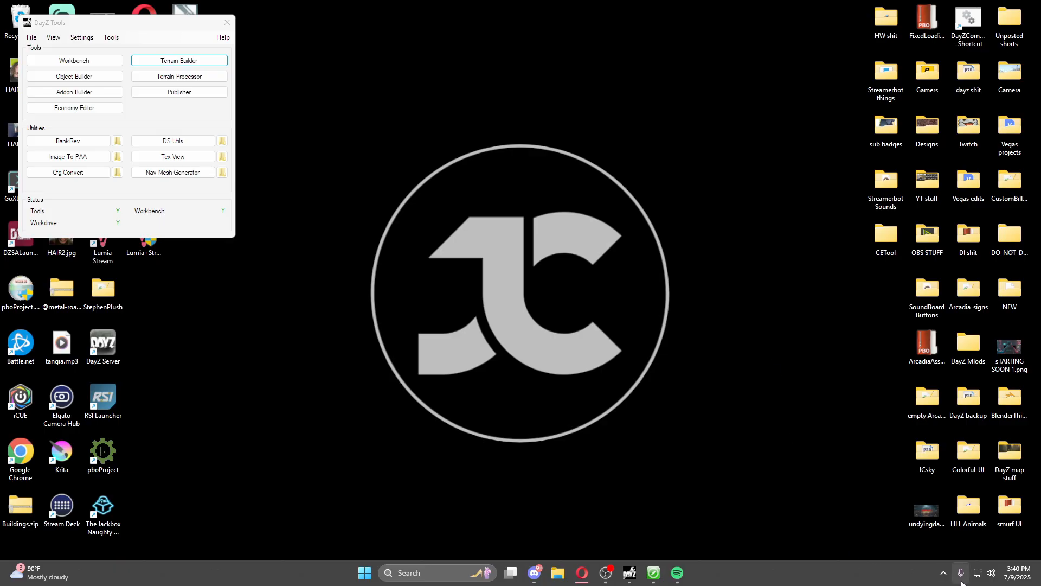
# Step: Switch to the DayZ launcher by starting DayZ from Steam
pyautogui.click(943, 573)
pyautogui.rightClick(968, 519)
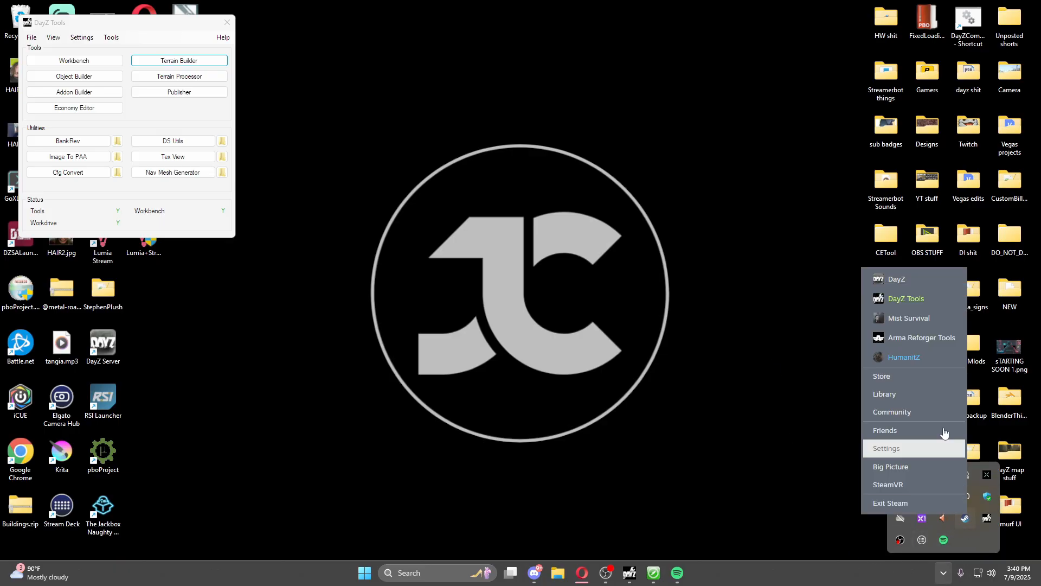
pyautogui.click(898, 278)
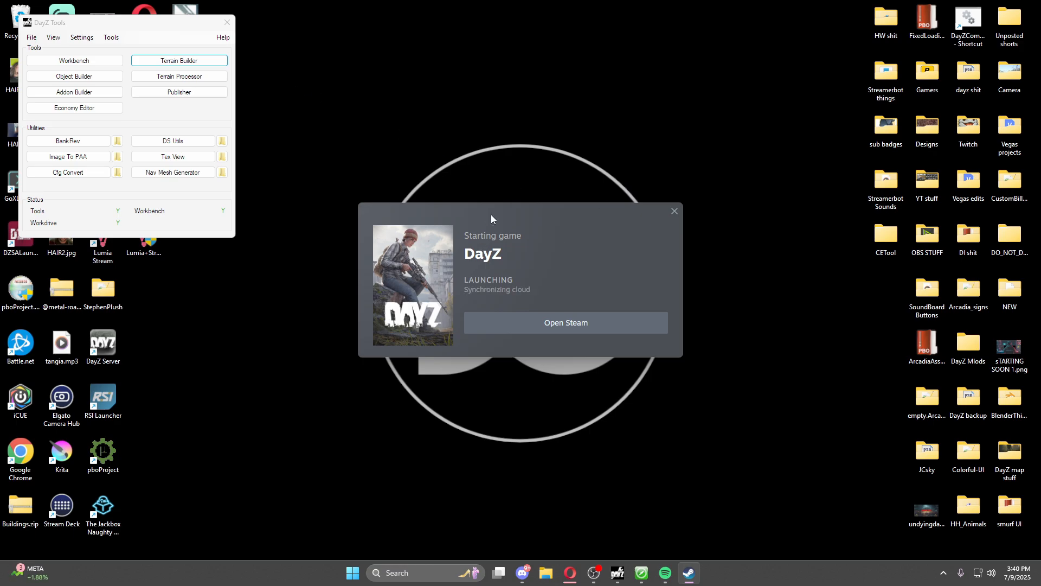
pyautogui.moveTo(491, 218); pyautogui.dragTo(442, 199)
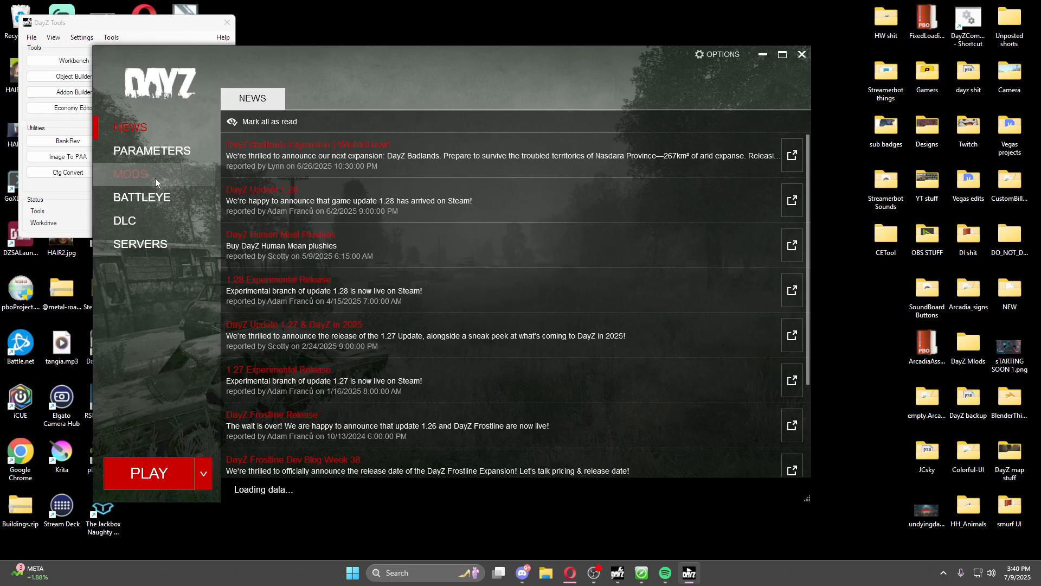
# Step: Remove the local ytmap mod from the launcher's mod list while keeping its files on the hard drive
pyautogui.click(148, 174)
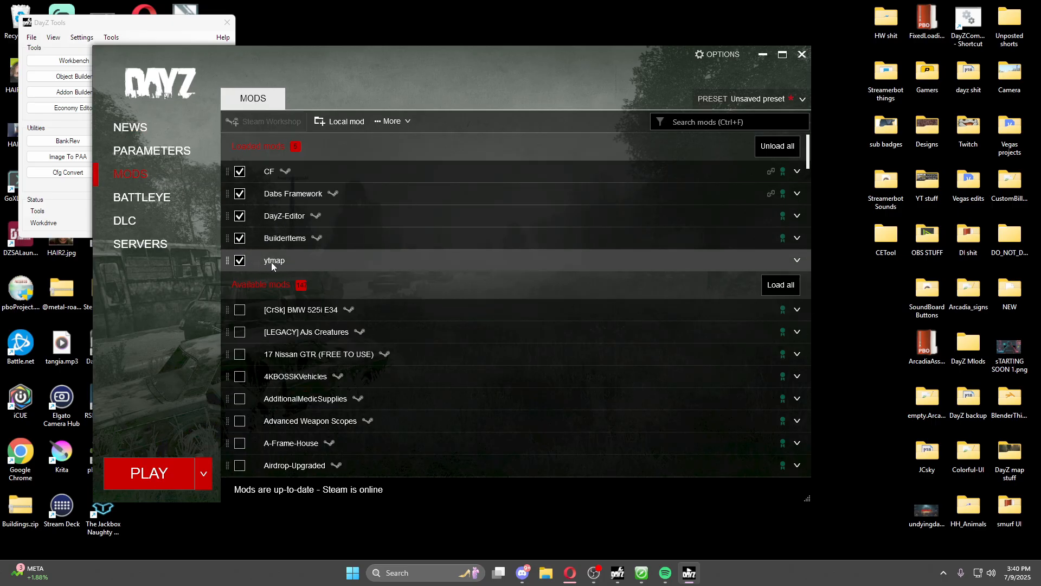
pyautogui.click(797, 261)
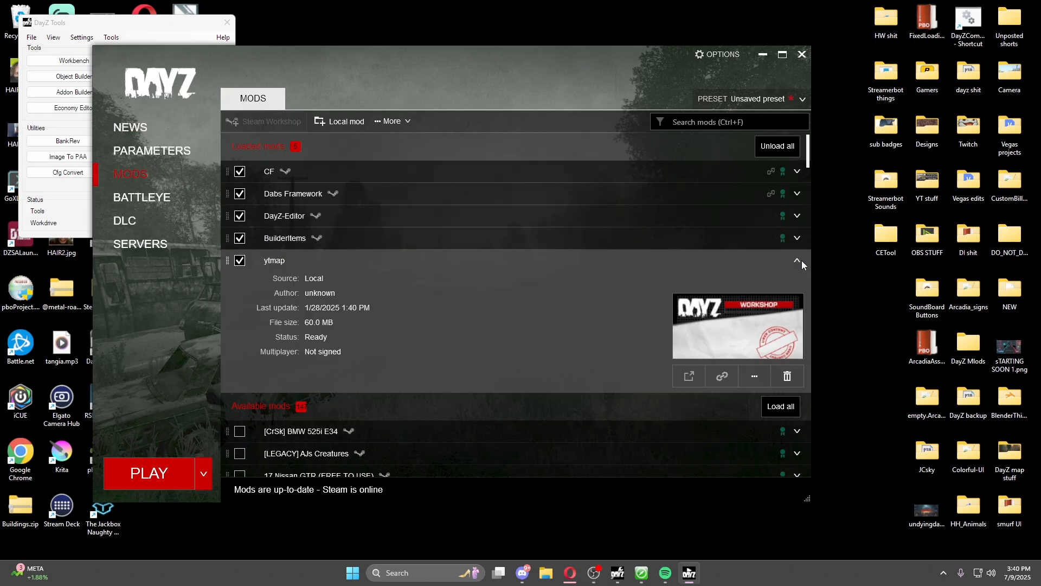
pyautogui.click(785, 378)
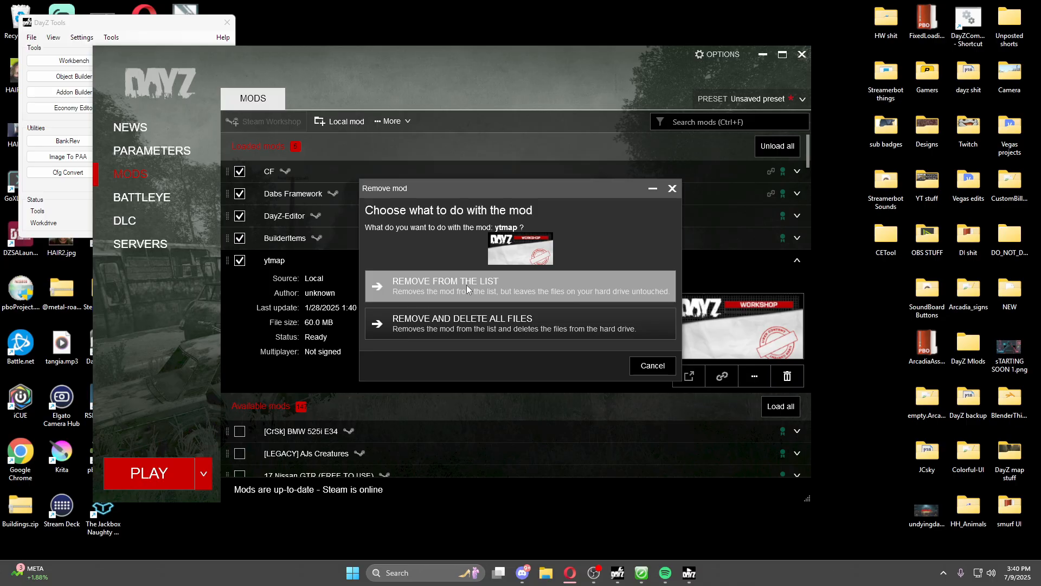
pyautogui.click(444, 287)
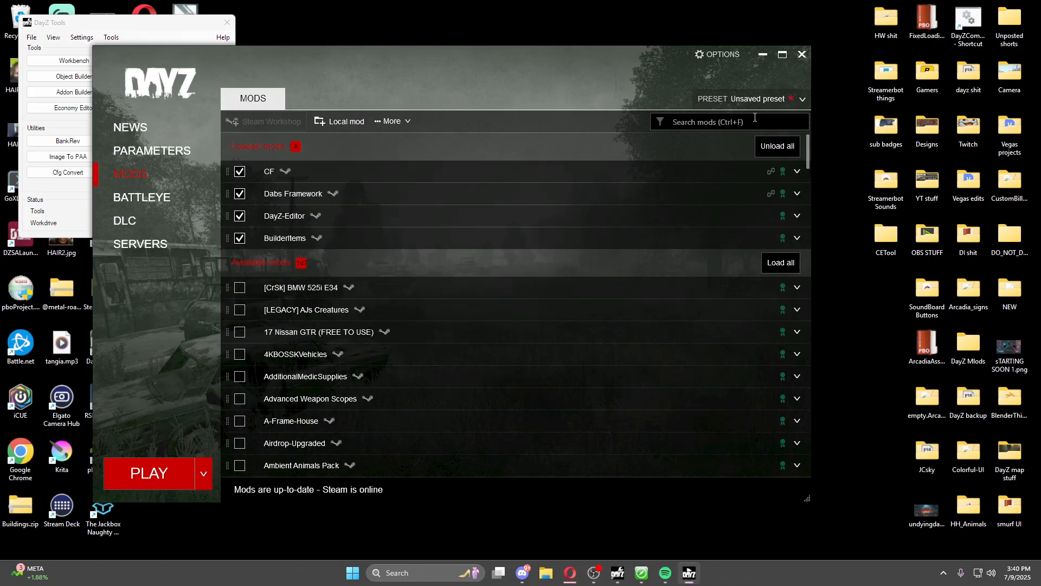
# Step: Look through the launcher's available mods from start to end, clearing the trial search "ed"
pyautogui.click(722, 125)
pyautogui.write('ed')
pyautogui.press('BackSpace')
pyautogui.press('BackSpace')
pyautogui.scroll(-1, 790, 304)
pyautogui.scroll(1, 790, 310)
pyautogui.click(808, 154)
pyautogui.moveTo(808, 153); pyautogui.dragTo(808, 466)
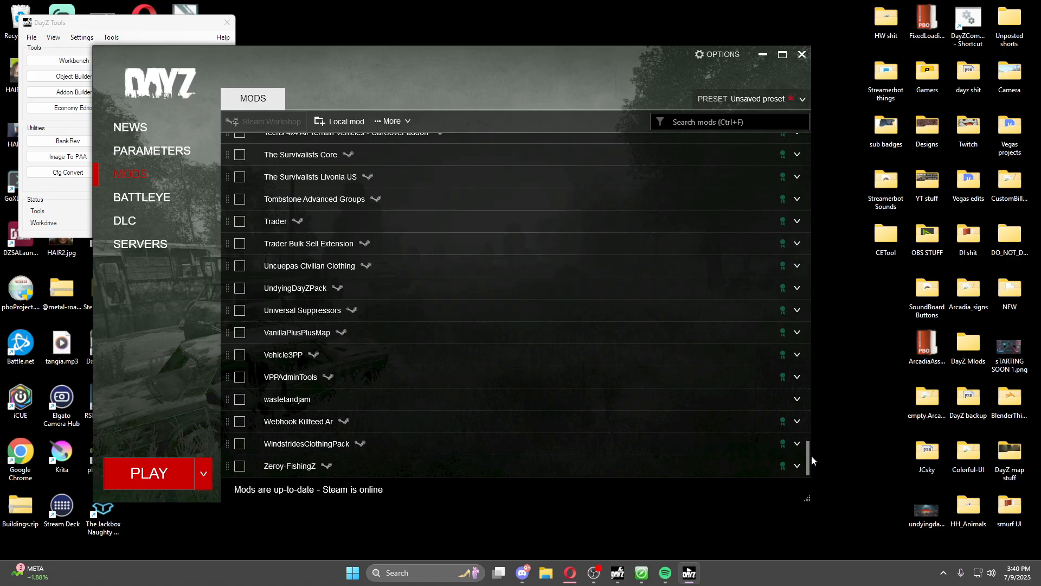
pyautogui.moveTo(809, 456); pyautogui.dragTo(837, 132)
# Step: Start adding a local mod and browse to the D:\Steam\steamapps\common\DayZ folder
pyautogui.click(336, 120)
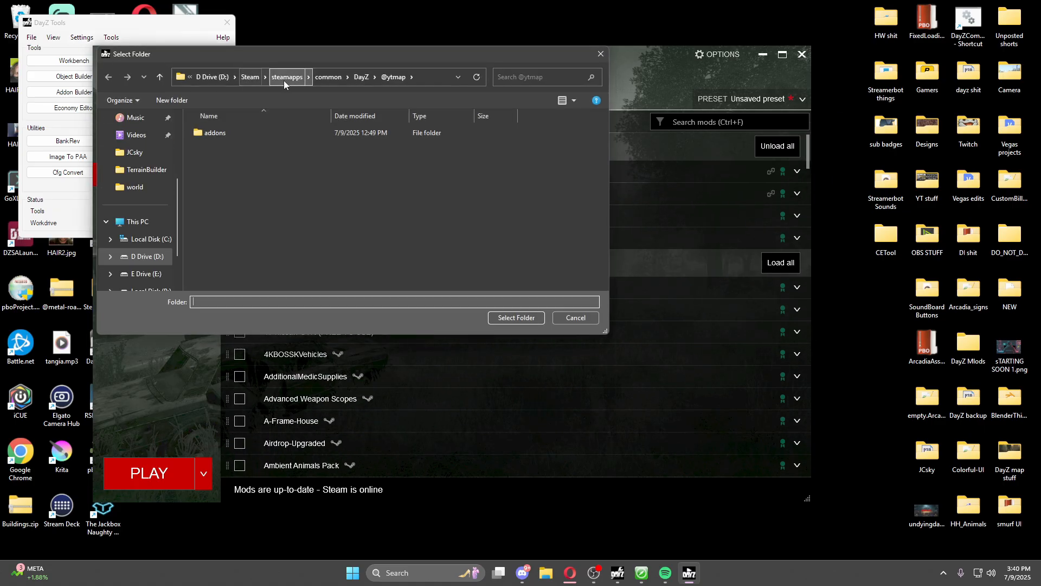
pyautogui.click(148, 256)
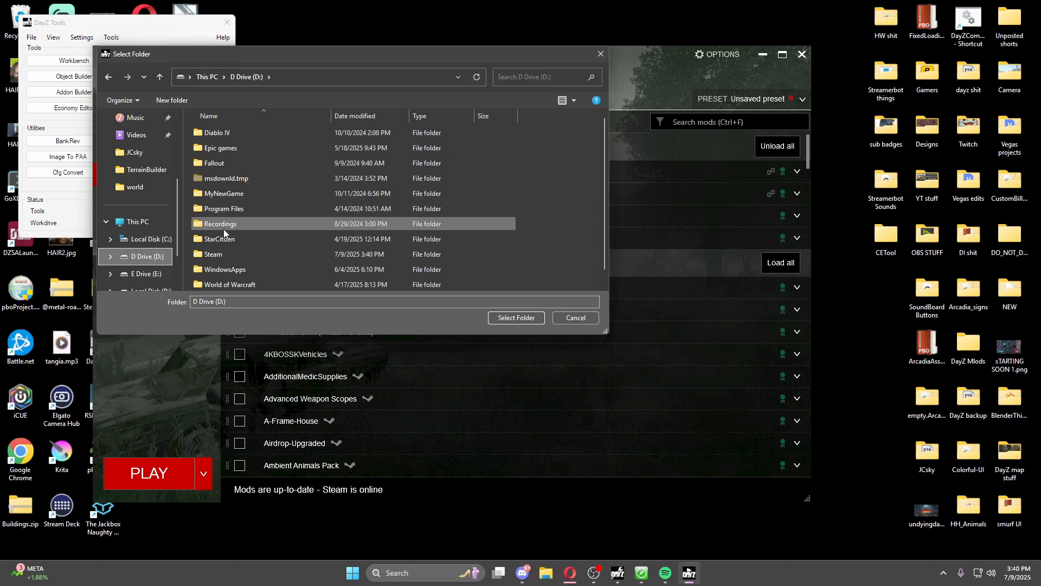
pyautogui.doubleClick(243, 256)
pyautogui.scroll(-4, 305, 227)
pyautogui.doubleClick(245, 212)
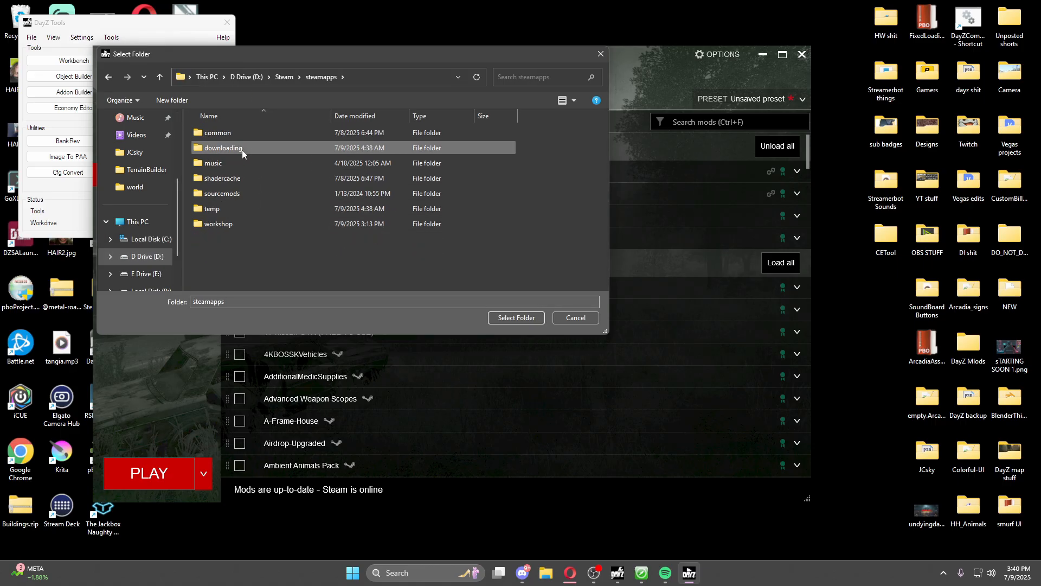
pyautogui.doubleClick(242, 148)
pyautogui.scroll(-3, 254, 217)
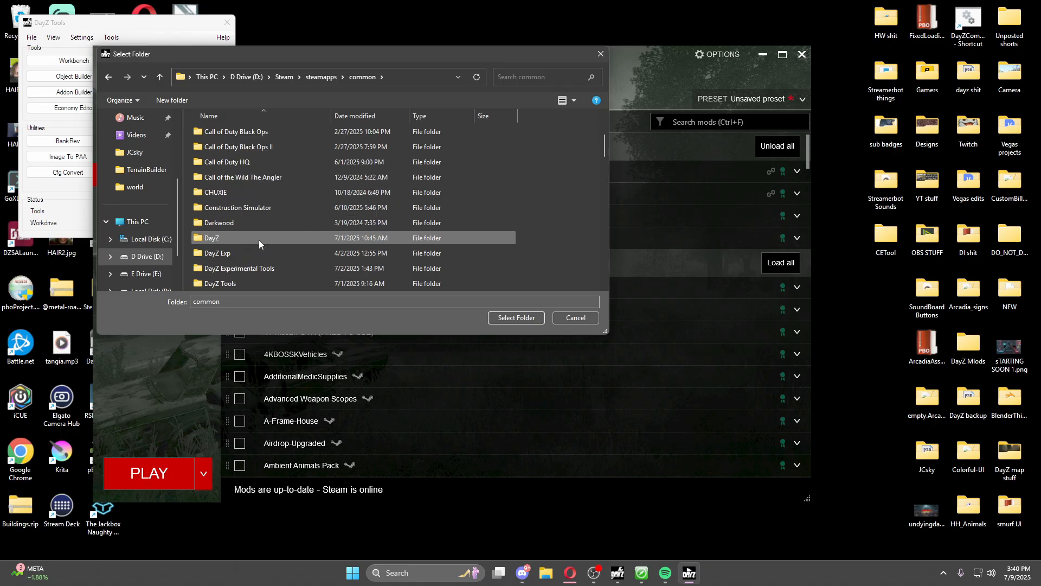
pyautogui.doubleClick(235, 239)
pyautogui.scroll(-4, 305, 196)
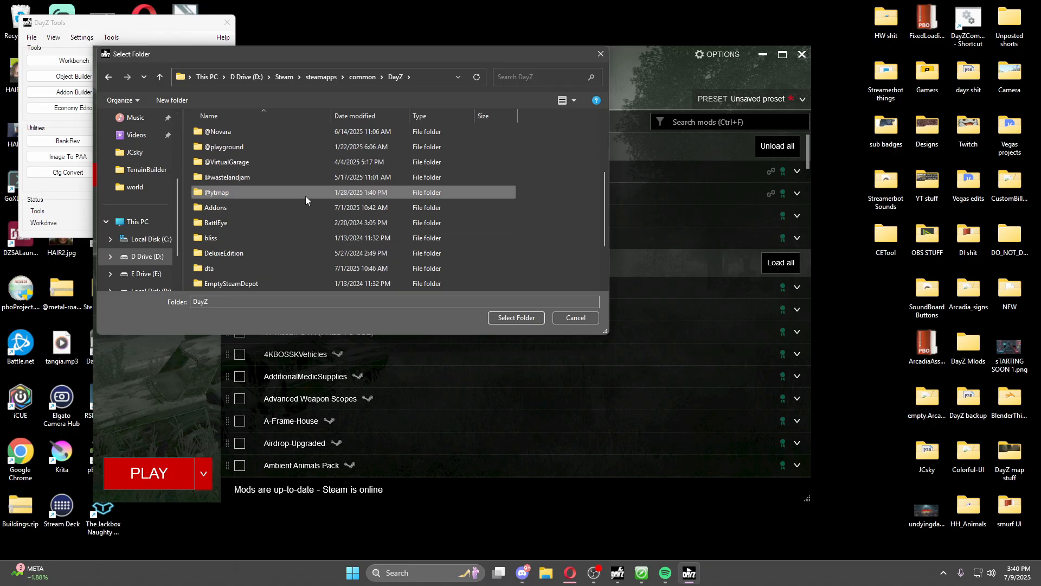
pyautogui.click(224, 147)
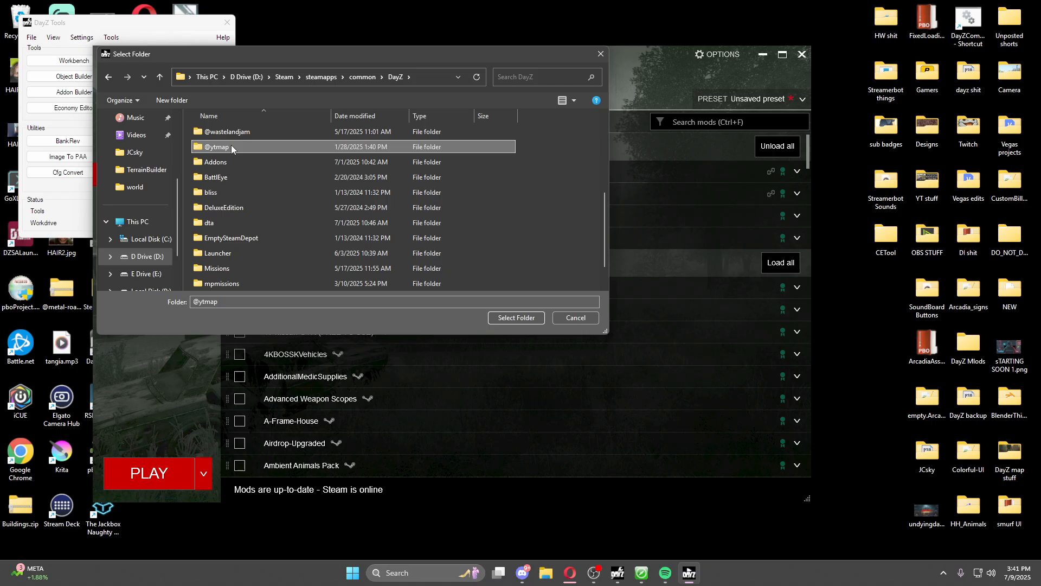
pyautogui.doubleClick(230, 144)
pyautogui.click(360, 78)
pyautogui.click(224, 193)
pyautogui.click(524, 319)
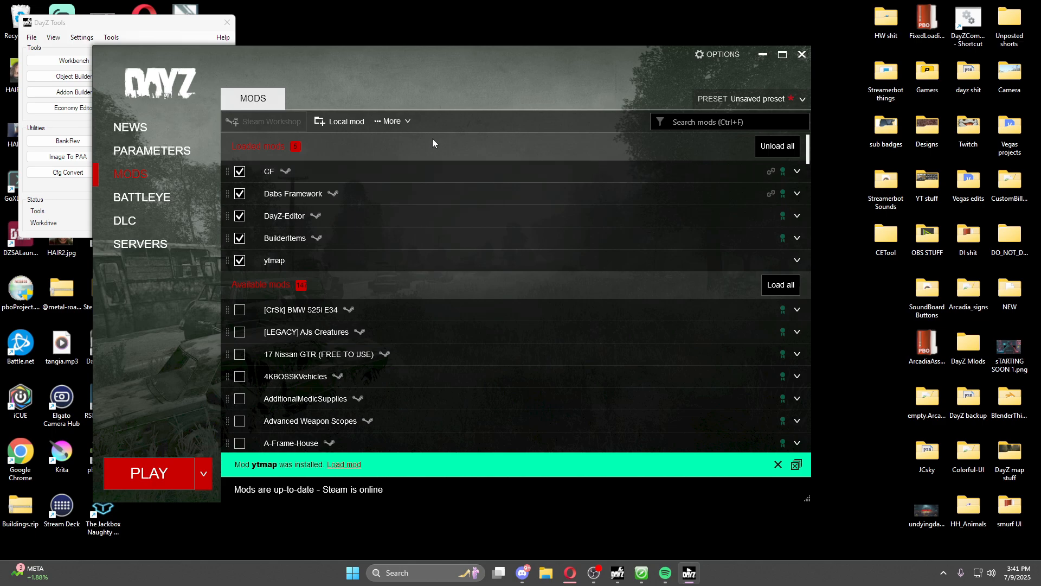
# Step: Launch DayZ with the loaded mods and set the game's video resolution to 1920x1080x32
pyautogui.click(161, 480)
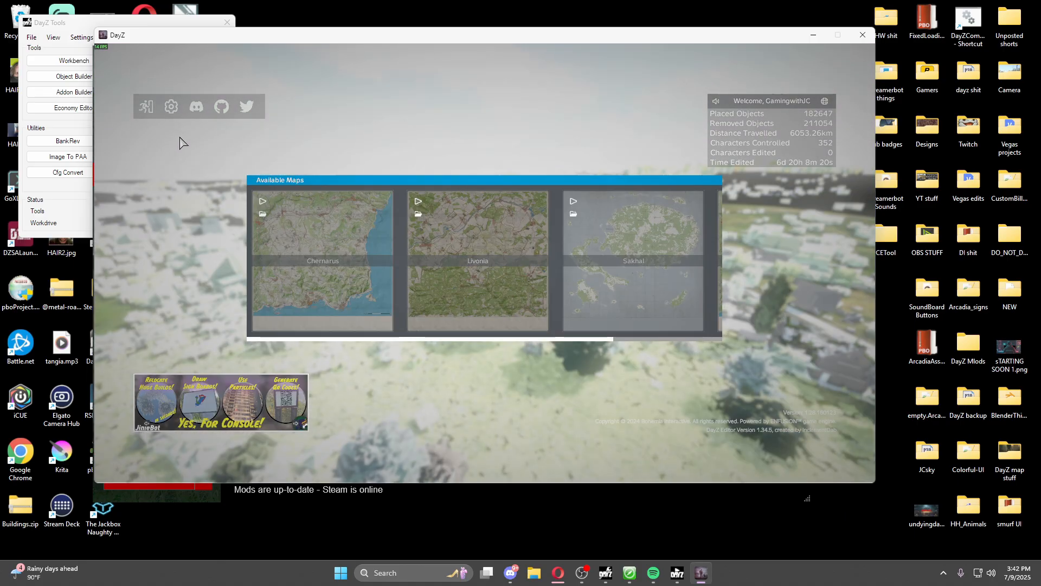
pyautogui.click(172, 109)
pyautogui.click(225, 95)
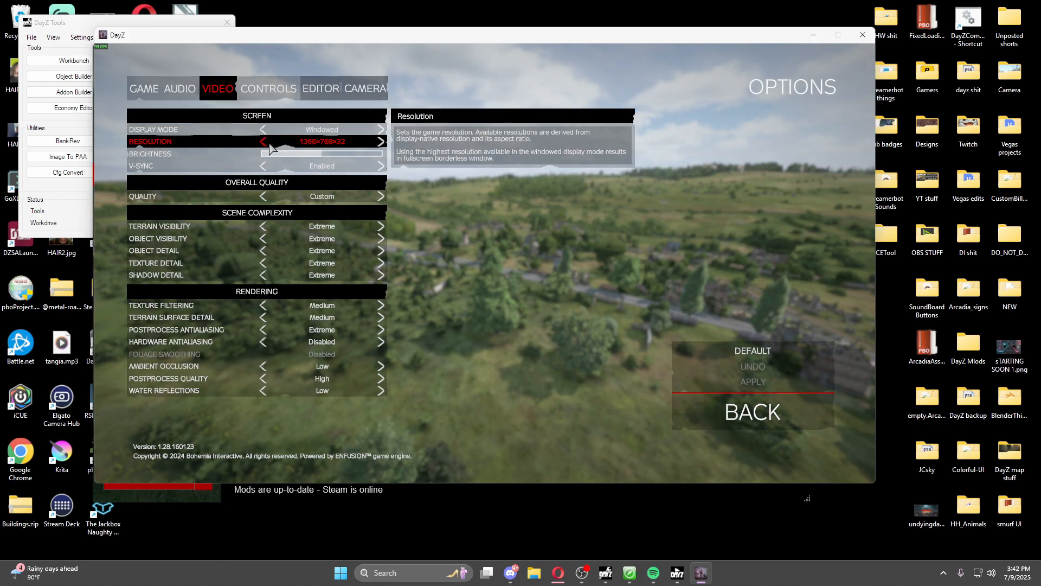
pyautogui.click(263, 142)
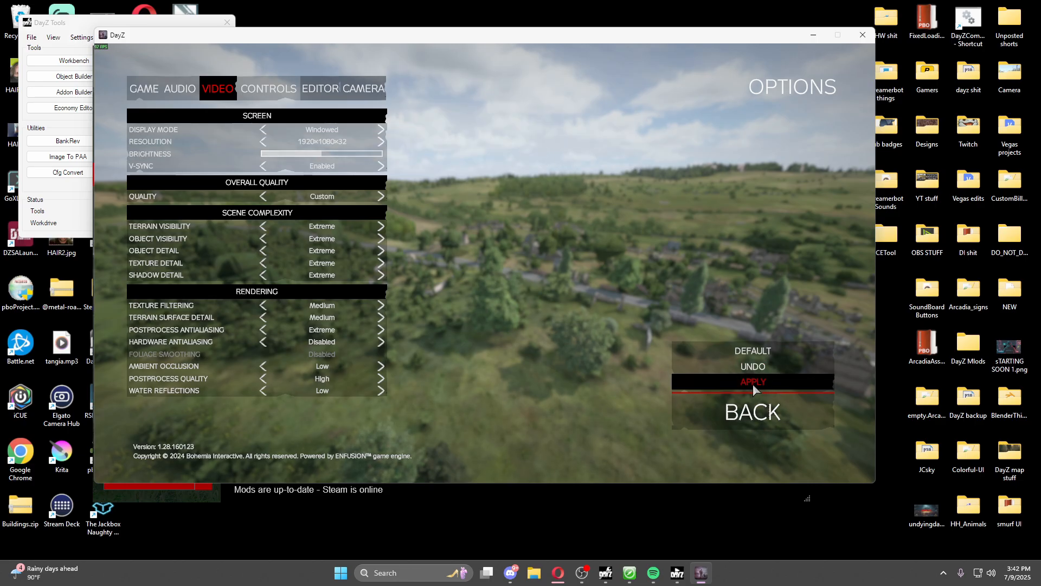
pyautogui.click(753, 383)
pyautogui.click(879, 492)
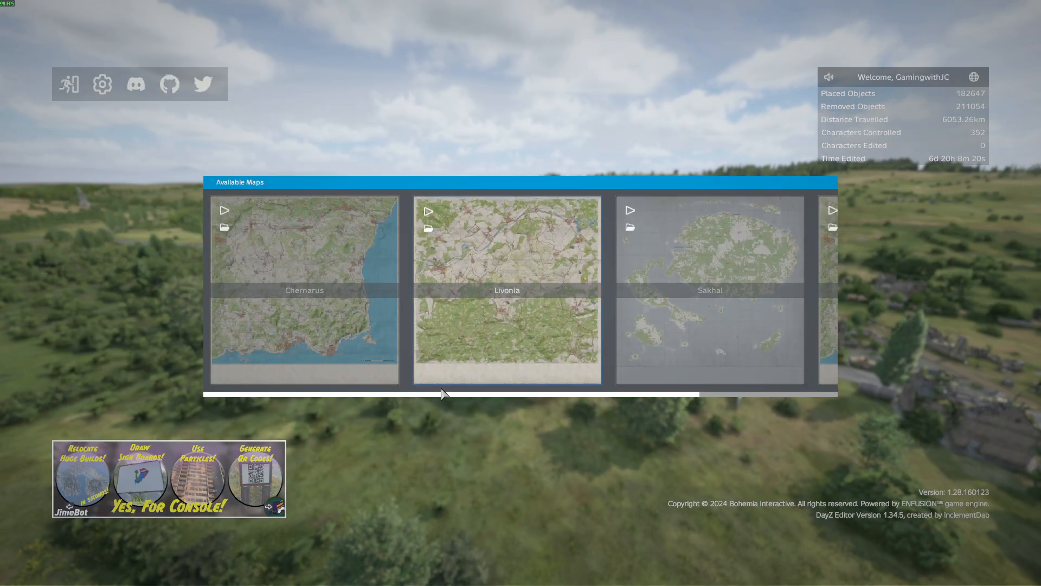
# Step: Try to open the ytmap terrain from the available maps in DayZ Editor, and dismiss the crash report without sending it
pyautogui.moveTo(435, 398); pyautogui.dragTo(575, 395)
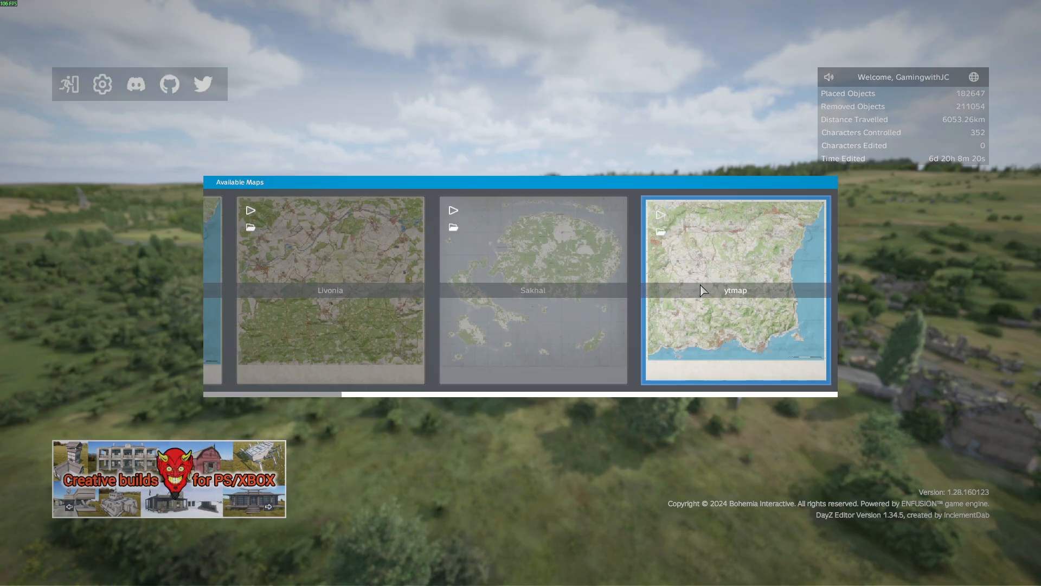
pyautogui.click(660, 216)
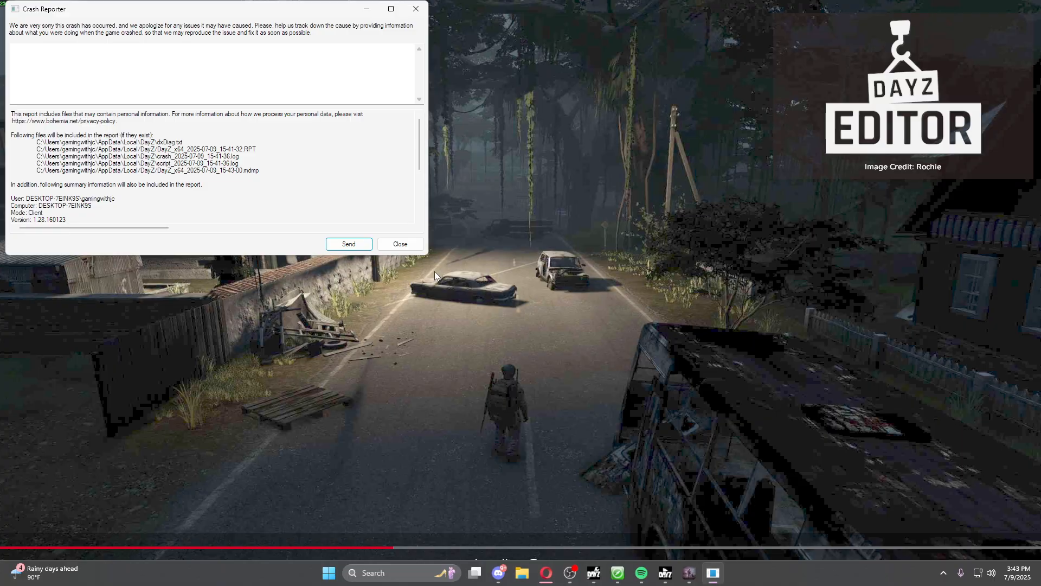
pyautogui.click(407, 245)
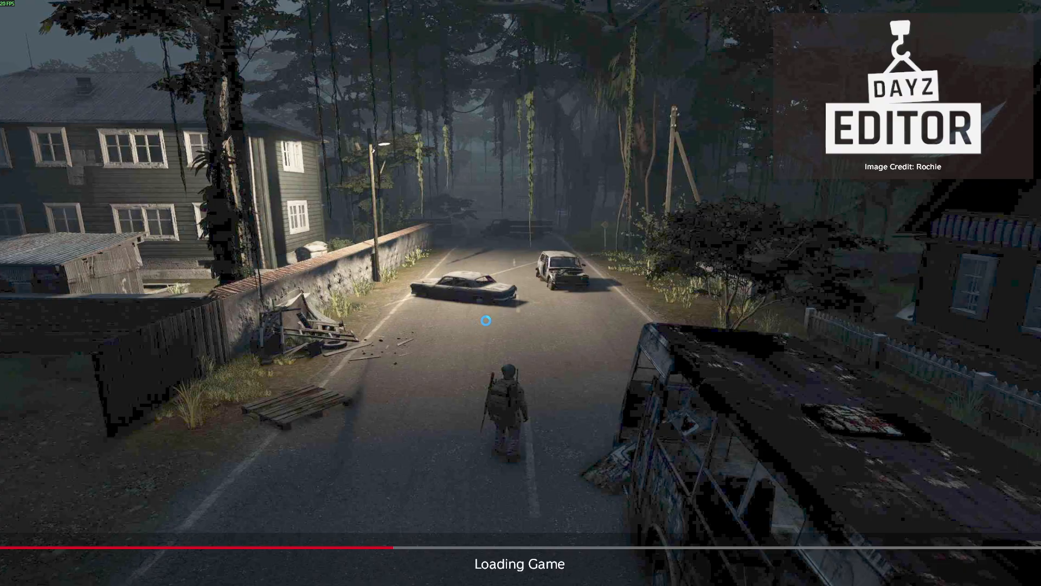
# Step: Switch back to the DayZ launcher and start the game again with the same mods
pyautogui.hotkey('alt', 'Tab')
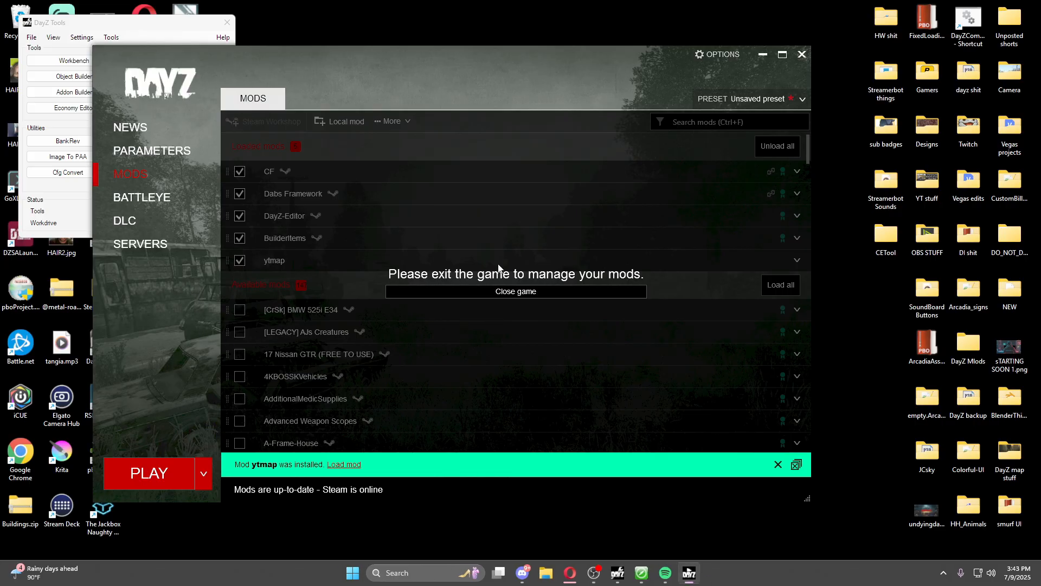
pyautogui.click(644, 359)
pyautogui.click(166, 466)
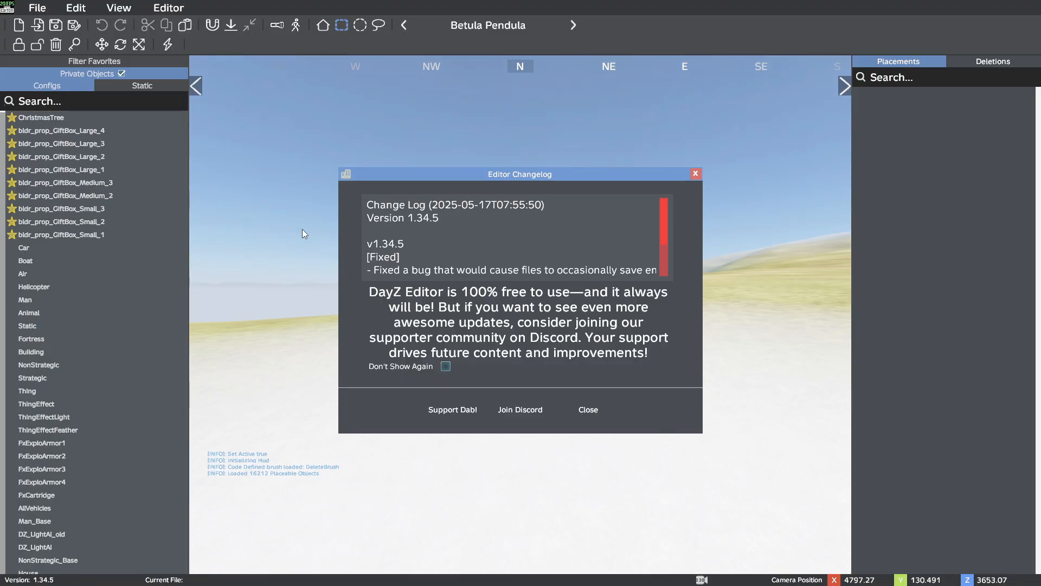
# Step: Dismiss the Editor Changelog and fly the camera over the ytmap terrain toward the coast
pyautogui.click(590, 413)
pyautogui.moveTo(587, 411); pyautogui.dragTo(566, 333, button='right')
pyautogui.press('w')
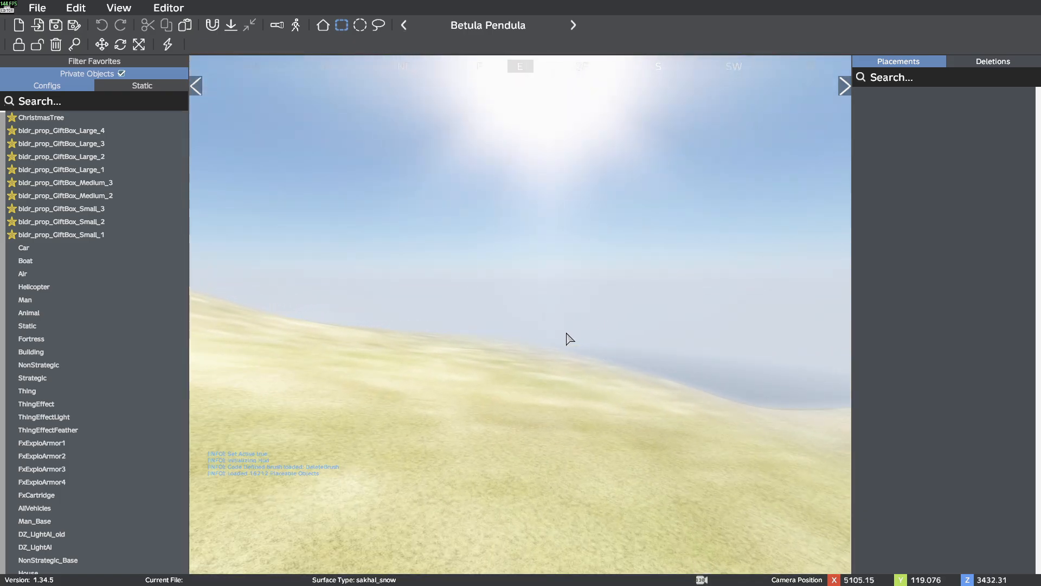
# Step: Relocate the camera through the map to the small islet off the central landmass's southern coast, and look over the terrain there
pyautogui.press('m')
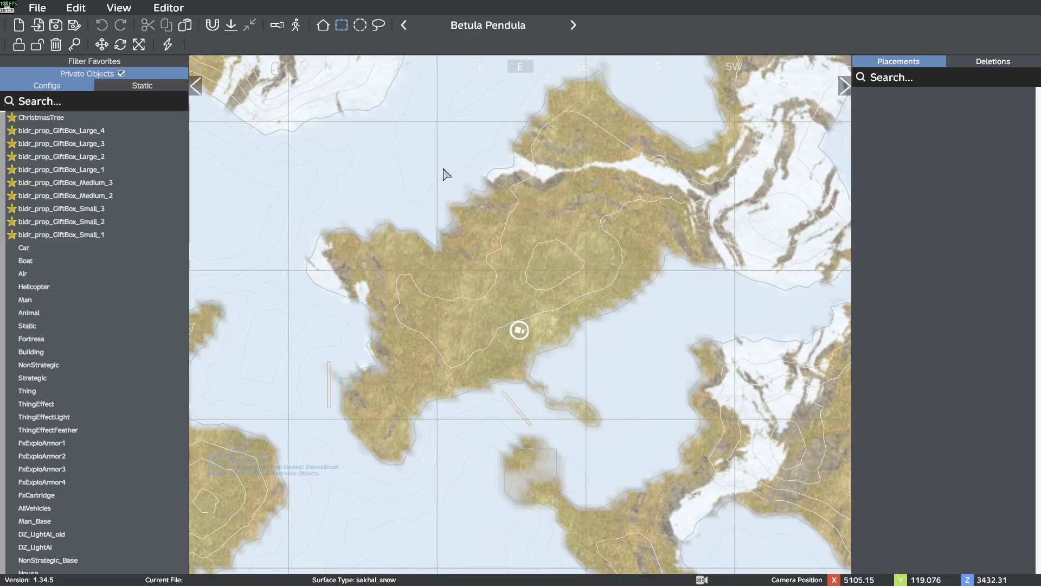
pyautogui.scroll(-2, 495, 283)
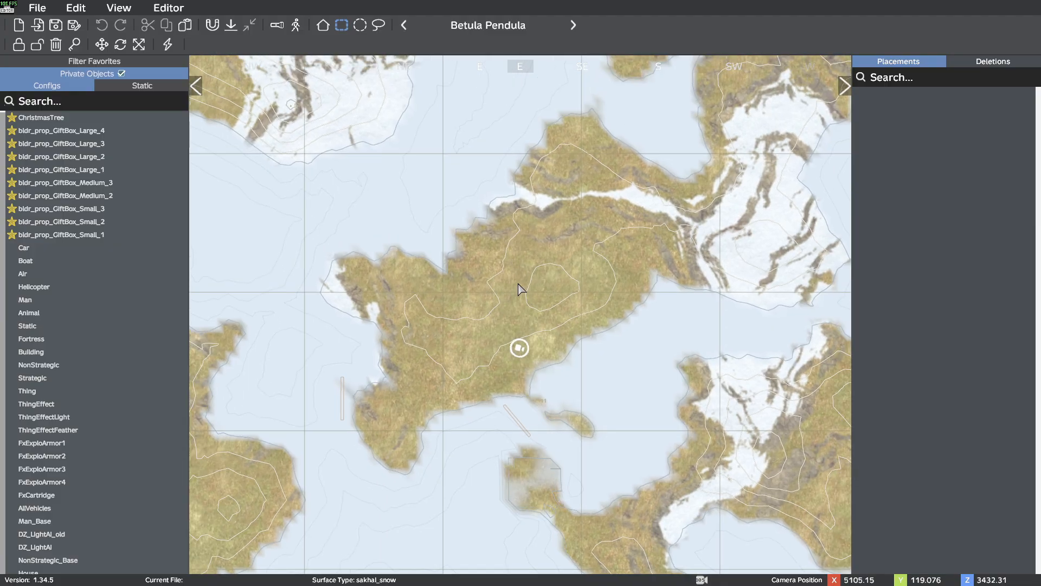
pyautogui.scroll(-2, 519, 284)
pyautogui.scroll(3, 579, 392)
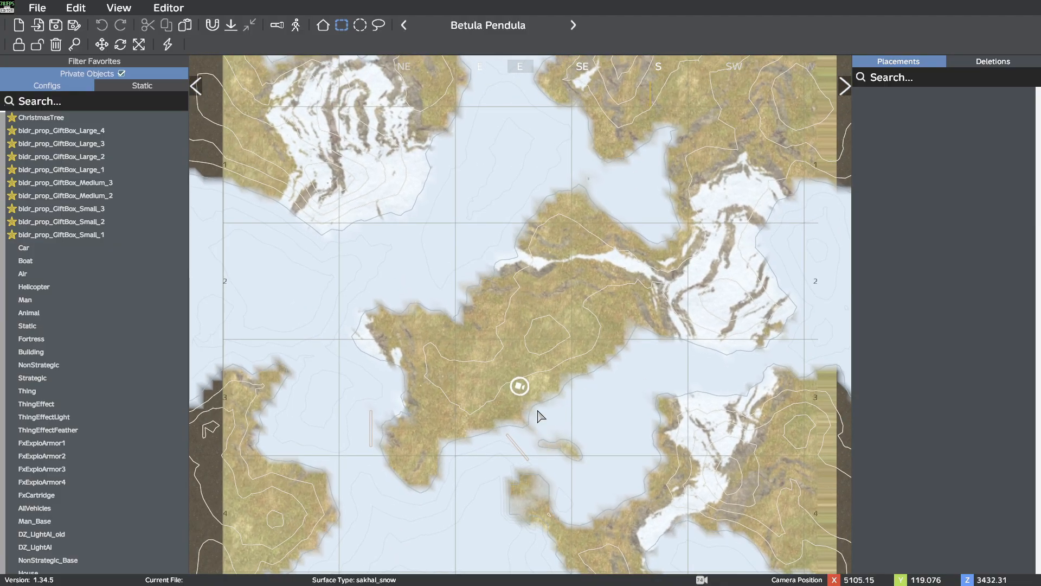
pyautogui.doubleClick(568, 440)
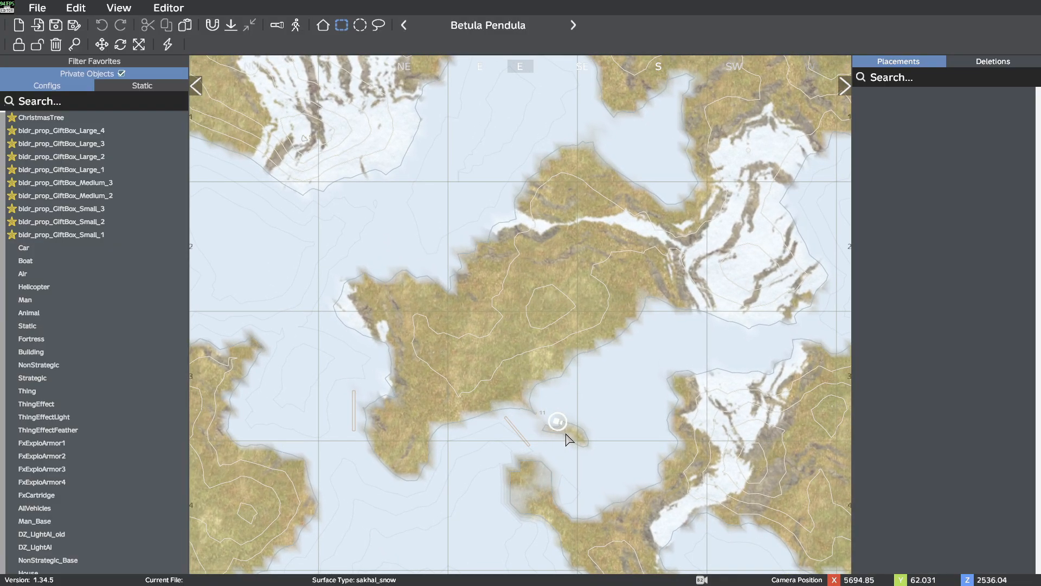
pyautogui.press('m')
pyautogui.moveTo(560, 327); pyautogui.dragTo(623, 374, button='right')
pyautogui.press('w')
# Step: Examine the round island south of the islet on the map, move the camera above the islet's eastern part, and inspect its ground
pyautogui.press('m')
pyautogui.scroll(5, 543, 412)
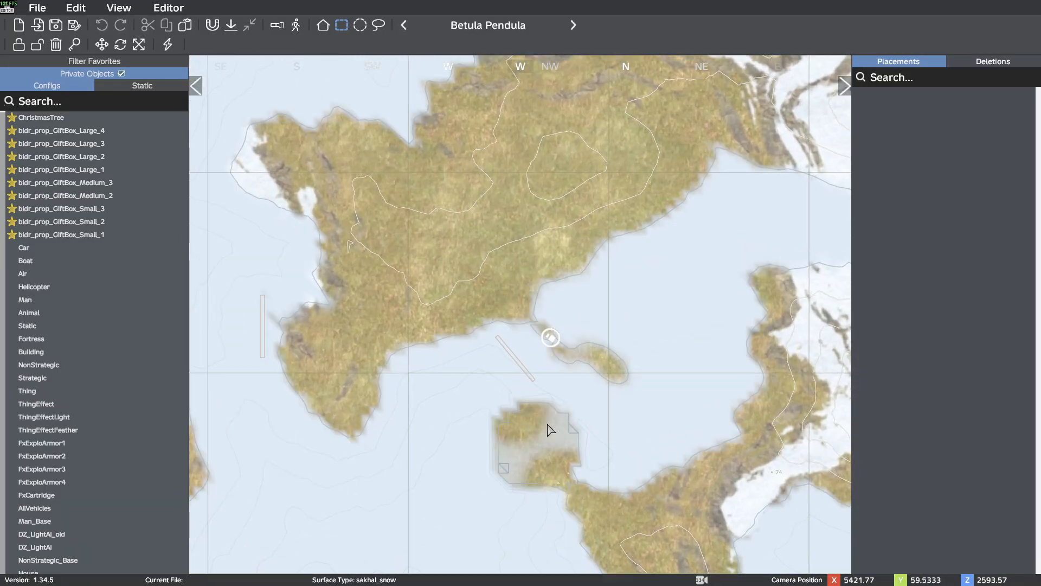
pyautogui.scroll(3, 533, 423)
pyautogui.moveTo(525, 448); pyautogui.dragTo(515, 185)
pyautogui.scroll(3, 504, 407)
pyautogui.scroll(-6, 542, 420)
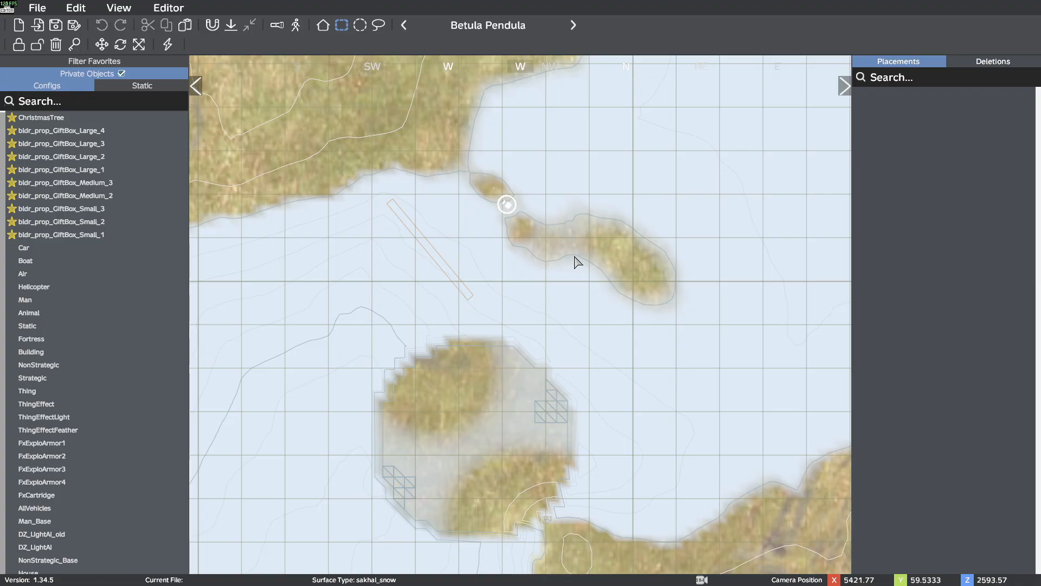
pyautogui.click(609, 247)
pyautogui.press('m')
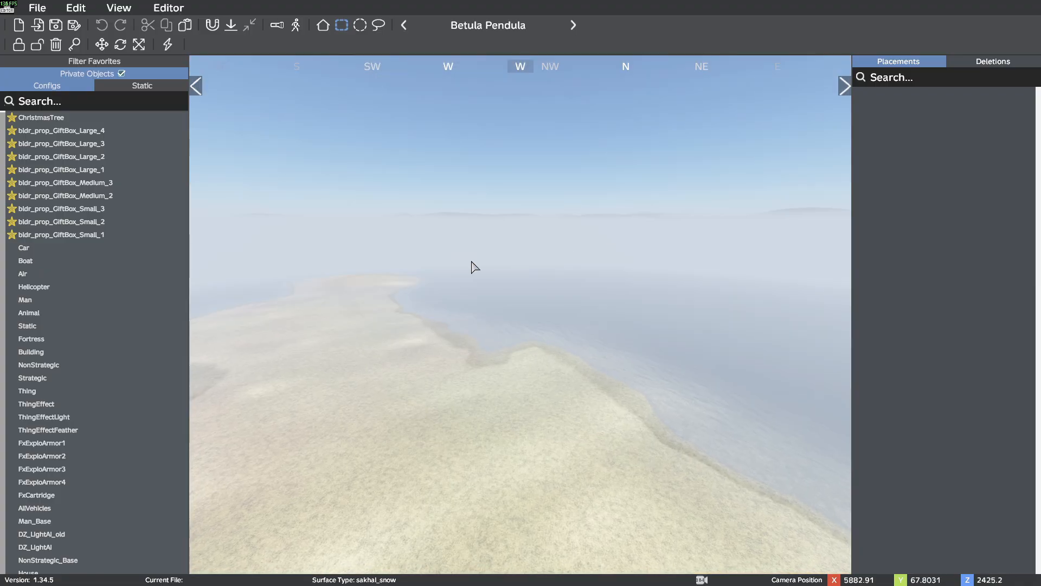
pyautogui.press('w')
pyautogui.moveTo(572, 315)
pyautogui.mouseDown(button='right')
pyautogui.moveTo(576, 302)
pyautogui.moveTo(550, 221)
pyautogui.moveTo(587, 233)
pyautogui.moveTo(581, 309)
pyautogui.moveTo(750, 228)
pyautogui.moveTo(665, 344)
pyautogui.moveTo(597, 353)
pyautogui.moveTo(592, 384)
pyautogui.moveTo(291, 418)
pyautogui.moveTo(513, 356)
pyautogui.moveTo(580, 301)
pyautogui.mouseUp(button='right')
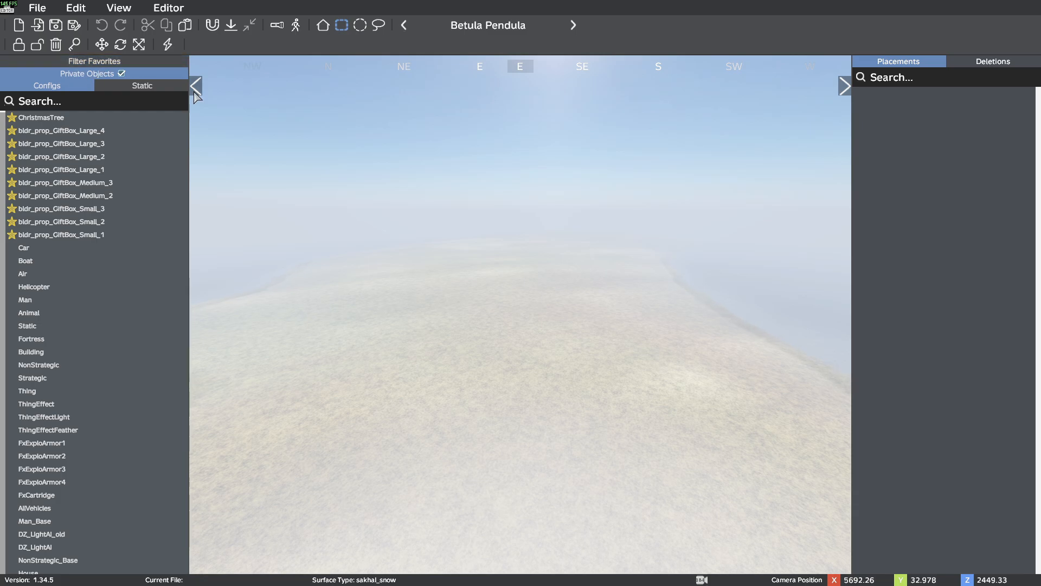
# Step: Set Dynamic Fog Distance Density to 0 in the Environment settings
pyautogui.click(131, 7)
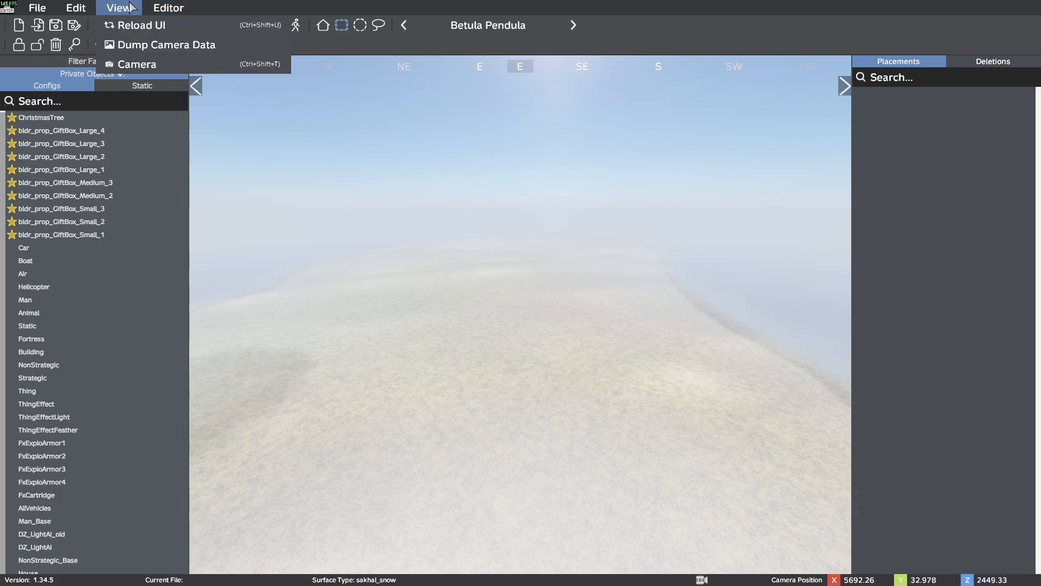
pyautogui.moveTo(168, 7)
pyautogui.click(195, 68)
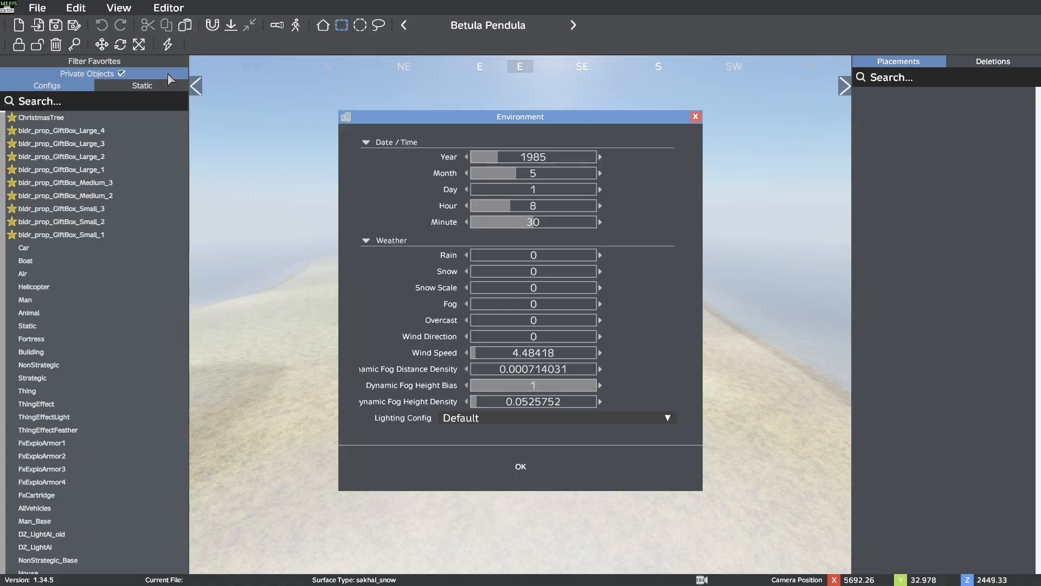
pyautogui.moveTo(484, 367); pyautogui.dragTo(459, 364)
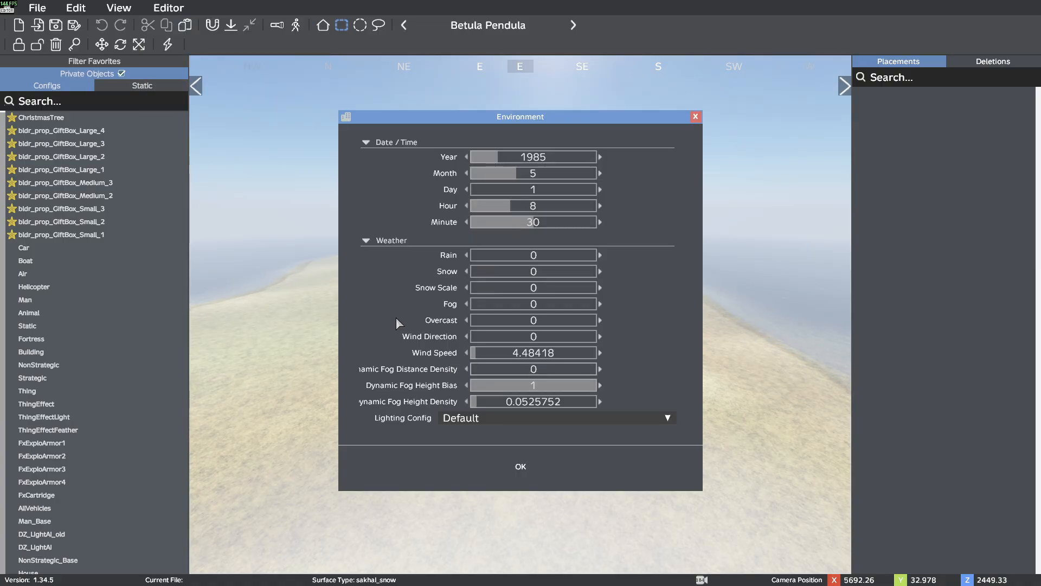
pyautogui.press('Escape')
# Step: Look south from the islet, and relocate the camera through the map to the snowy landmass in the northwest
pyautogui.moveTo(527, 245); pyautogui.dragTo(835, 179, button='right')
pyautogui.press('w')
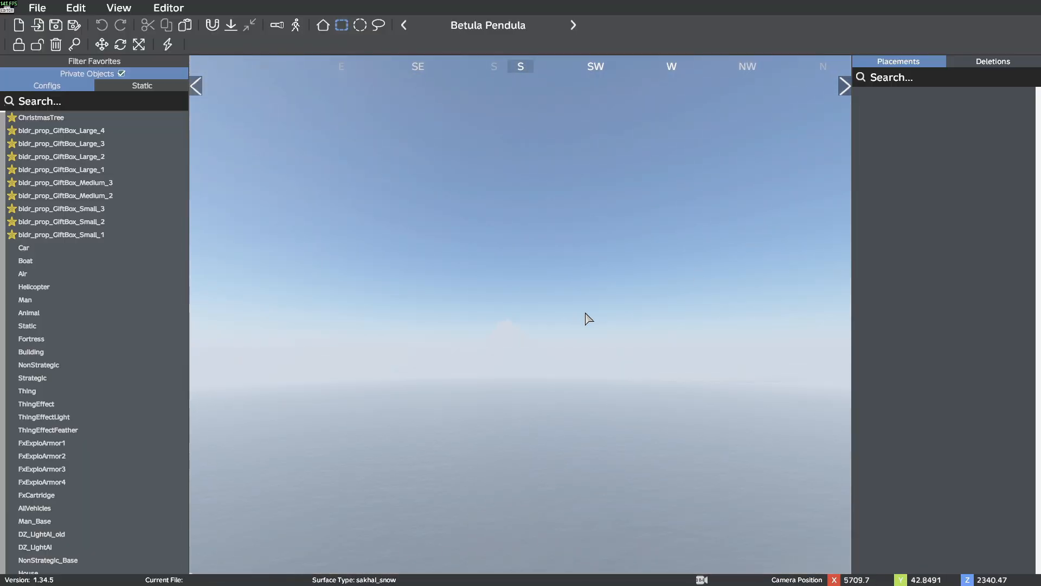
pyautogui.press('m')
pyautogui.moveTo(331, 163); pyautogui.dragTo(615, 313)
pyautogui.moveTo(400, 206); pyautogui.dragTo(561, 396)
pyautogui.scroll(-2, 552, 265)
pyautogui.scroll(-1, 552, 262)
pyautogui.moveTo(667, 263); pyautogui.dragTo(415, 457)
pyautogui.moveTo(519, 393); pyautogui.dragTo(721, 425)
pyautogui.moveTo(338, 169); pyautogui.dragTo(338, 452)
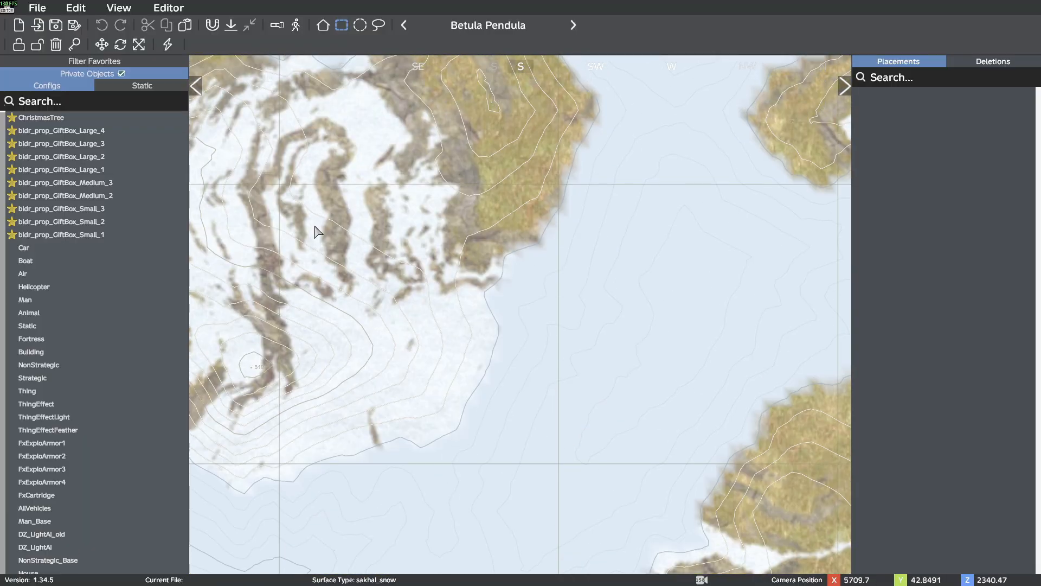
pyautogui.moveTo(317, 232); pyautogui.dragTo(302, 306)
pyautogui.middleClick(303, 284)
pyautogui.press('m')
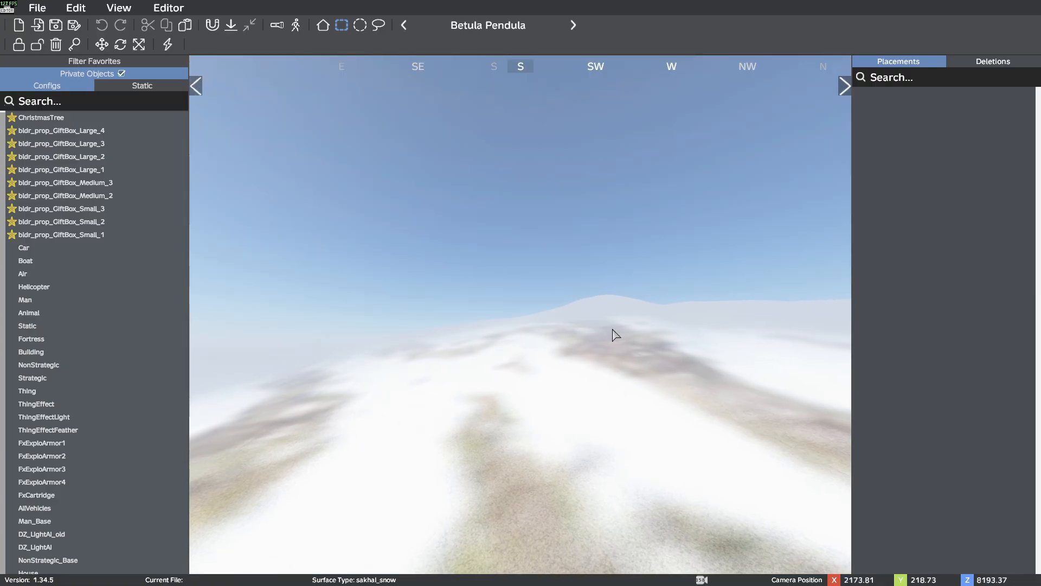
# Step: Fly across the snowy hills and examine the blend between snow and grass surfaces
pyautogui.moveTo(612, 332)
pyautogui.mouseDown(button='right')
pyautogui.moveTo(549, 355)
pyautogui.moveTo(549, 378)
pyautogui.moveTo(249, 308)
pyautogui.moveTo(247, 374)
pyautogui.mouseUp(button='right')
pyautogui.press('w')
pyautogui.press('w')
pyautogui.moveTo(688, 332)
pyautogui.mouseDown(button='right')
pyautogui.moveTo(484, 292)
pyautogui.moveTo(395, 295)
pyautogui.mouseUp(button='right')
pyautogui.press('w')
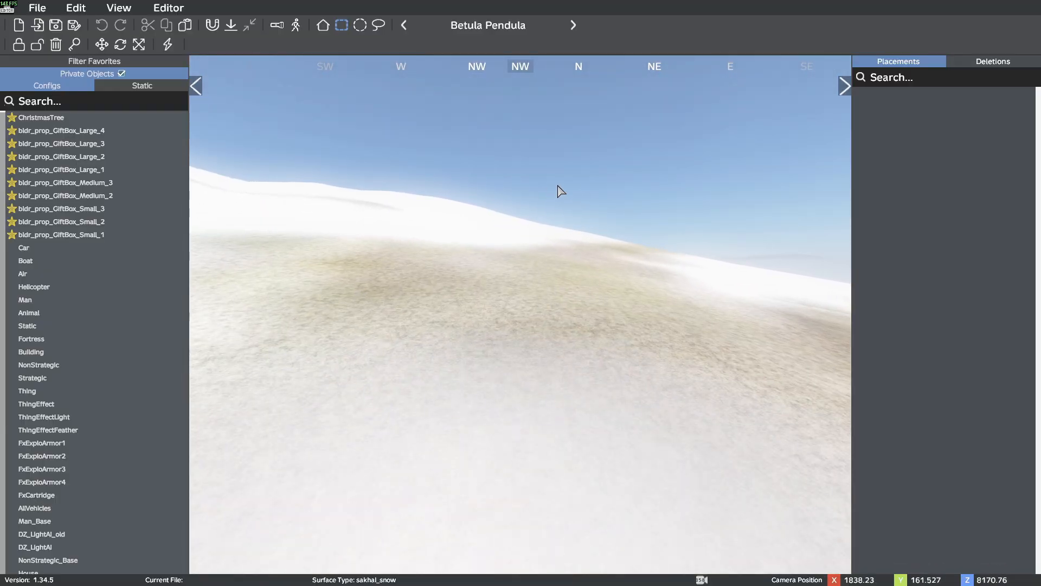
# Step: Search the placeable config objects for "wrec", and clear the search
pyautogui.click(79, 102)
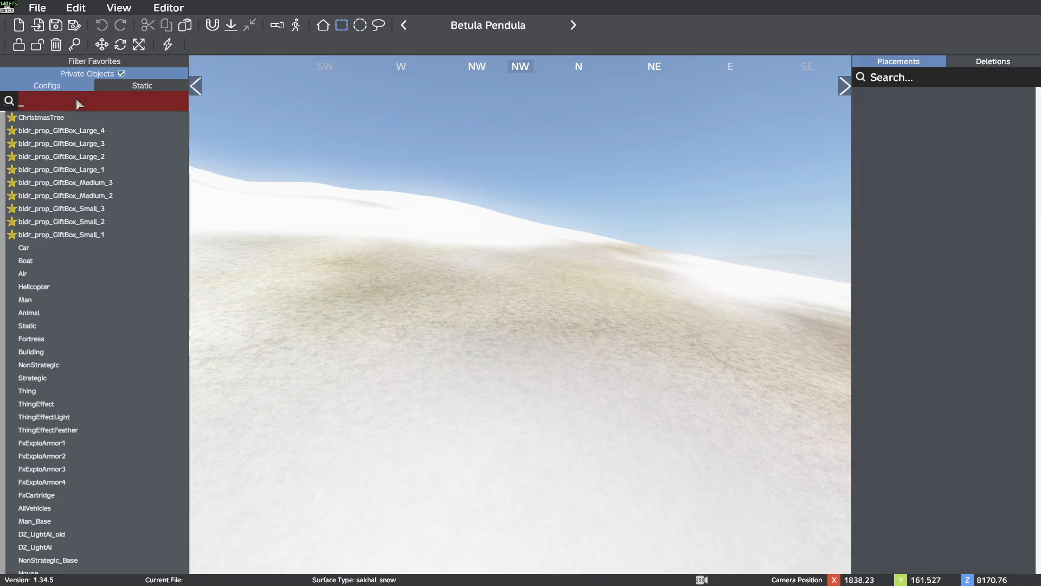
pyautogui.write('wrec')
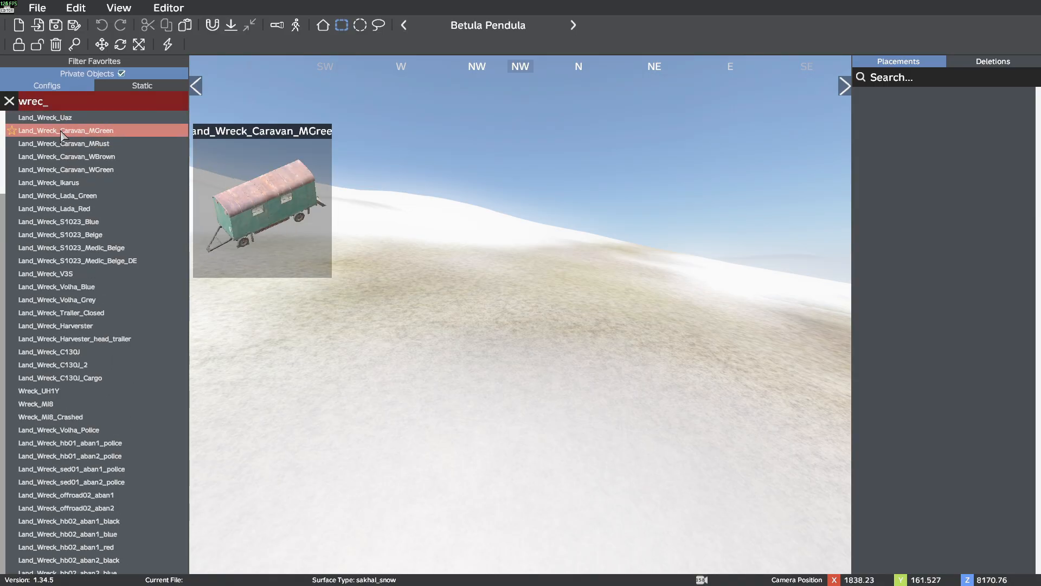
pyautogui.press('BackSpace')
pyautogui.press('BackSpace')
pyautogui.press('BackSpace')
pyautogui.press('BackSpace')
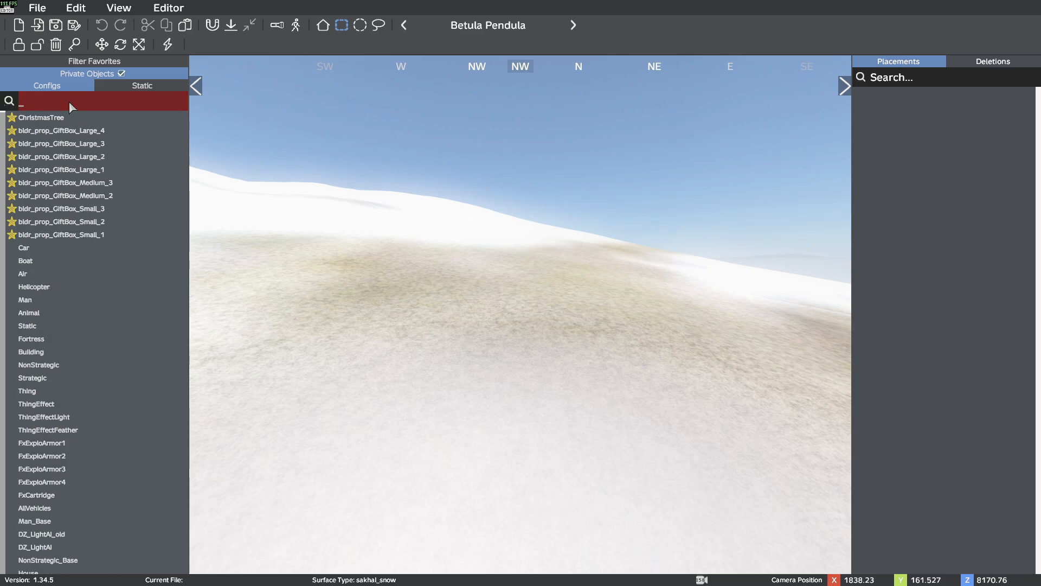
# Step: Find the config objects matching "uaz" and place Land_Wreck_Uaz on the snowy slope
pyautogui.write('uaz')
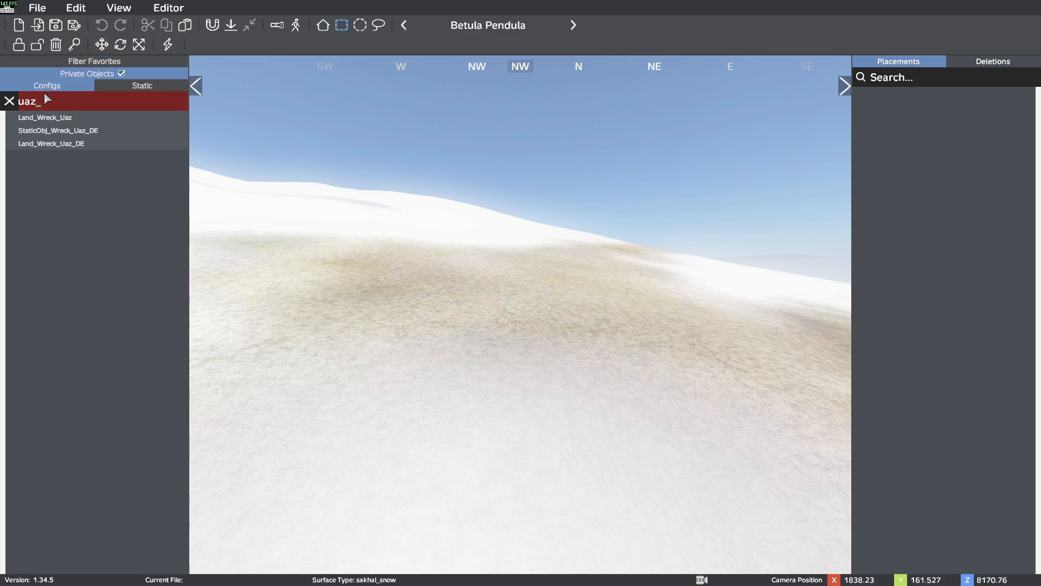
pyautogui.moveTo(72, 134)
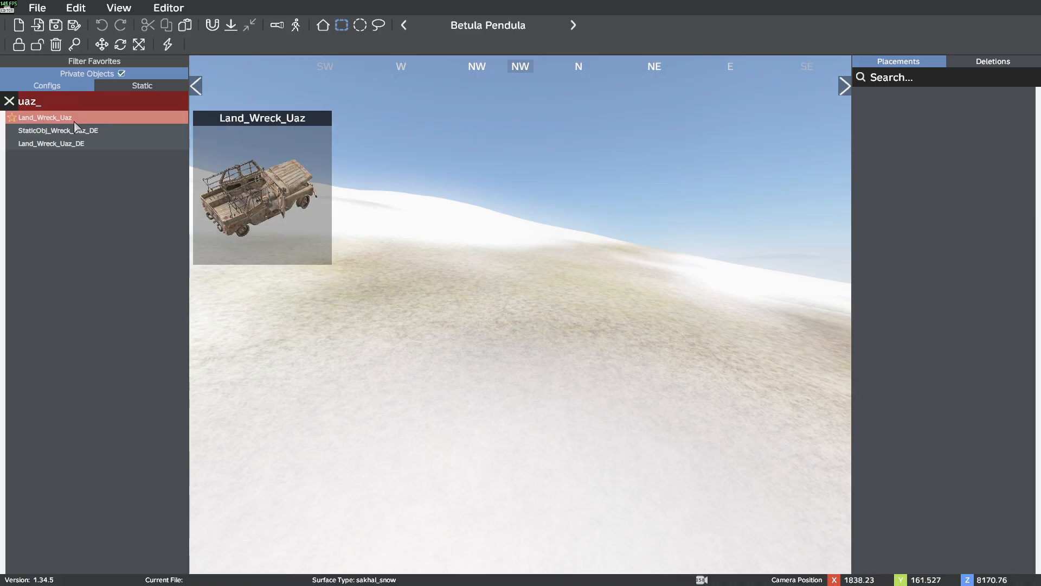
pyautogui.click(53, 120)
pyautogui.click(466, 318)
pyautogui.press('w')
pyautogui.moveTo(524, 350); pyautogui.dragTo(440, 363, button='right')
pyautogui.press('s')
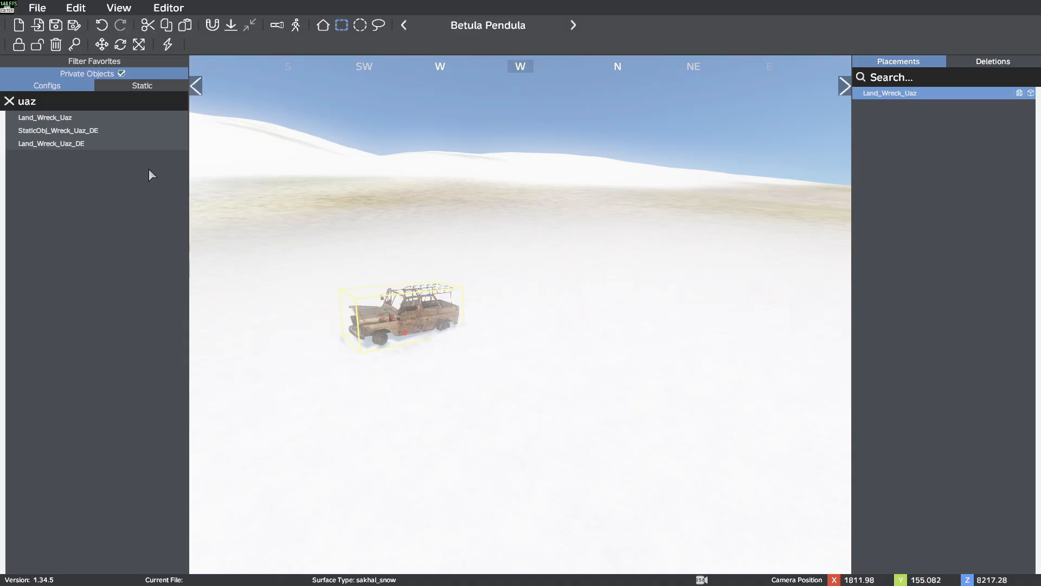
# Step: Find the config objects matching "land_hou" and place Land_House_1W02 on the slope beyond the UAZ wreck
pyautogui.click(9, 102)
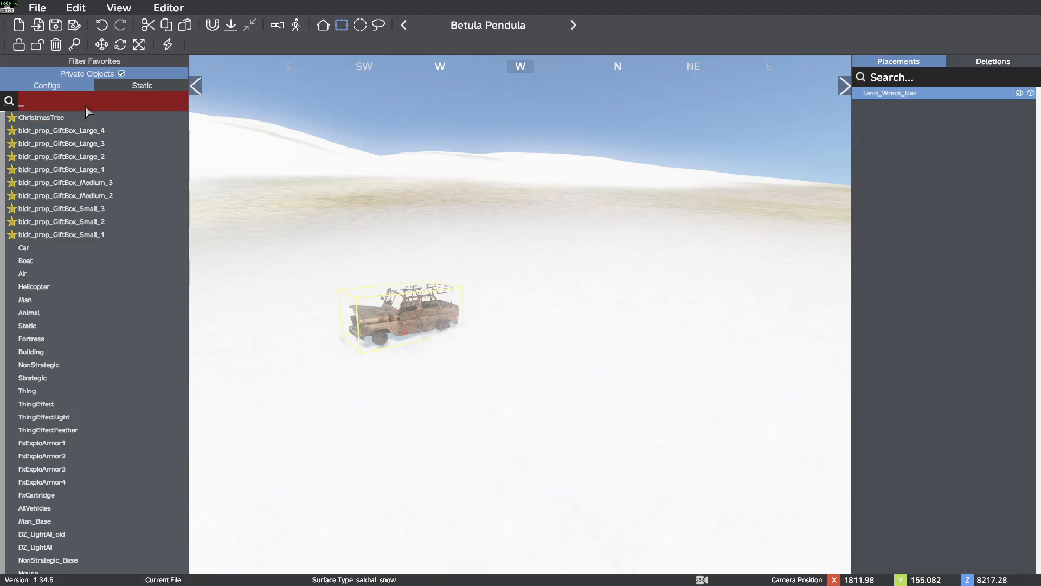
pyautogui.write('land_')
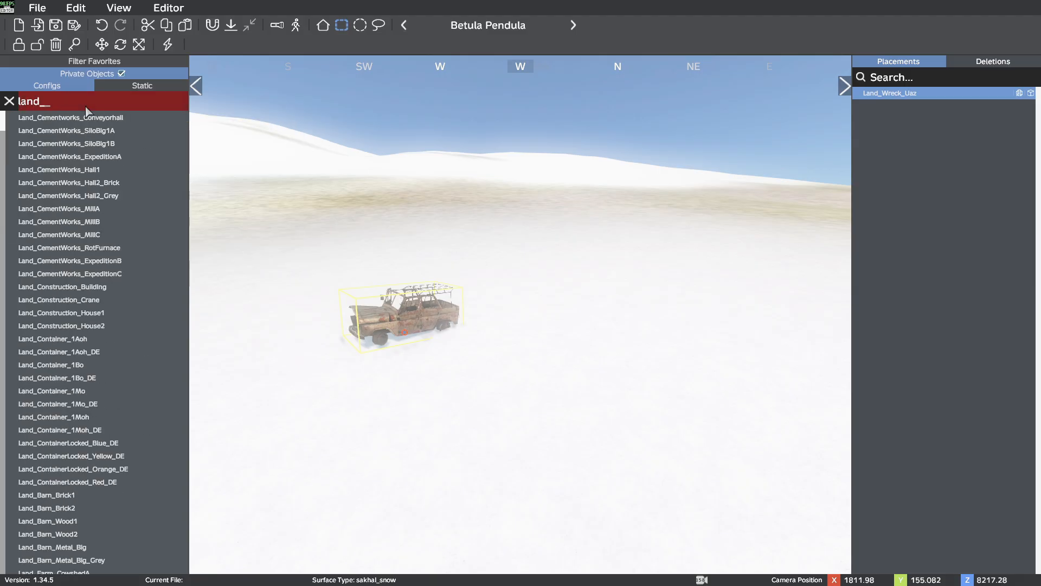
pyautogui.write('hou')
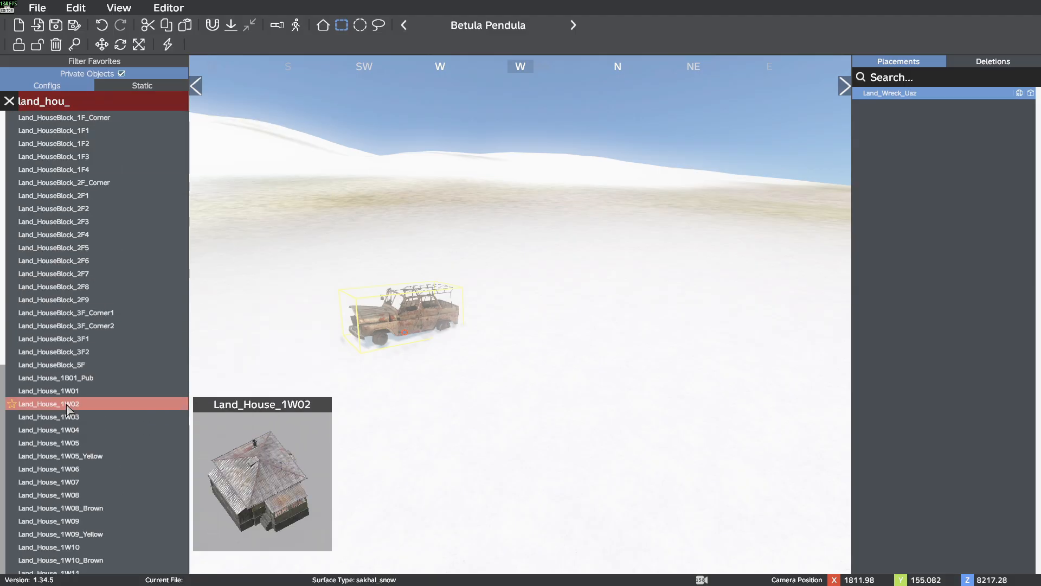
pyautogui.click(69, 403)
pyautogui.moveTo(571, 176); pyautogui.dragTo(558, 235, button='right')
pyautogui.press('w')
pyautogui.press('s')
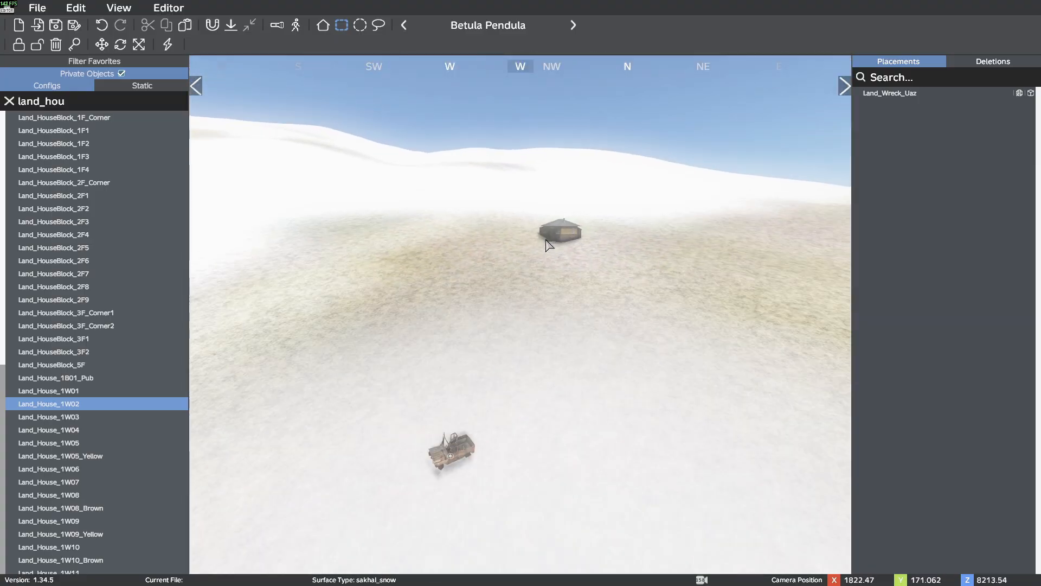
pyautogui.click(517, 267)
pyautogui.press('w')
pyautogui.moveTo(516, 267); pyautogui.dragTo(651, 302, button='right')
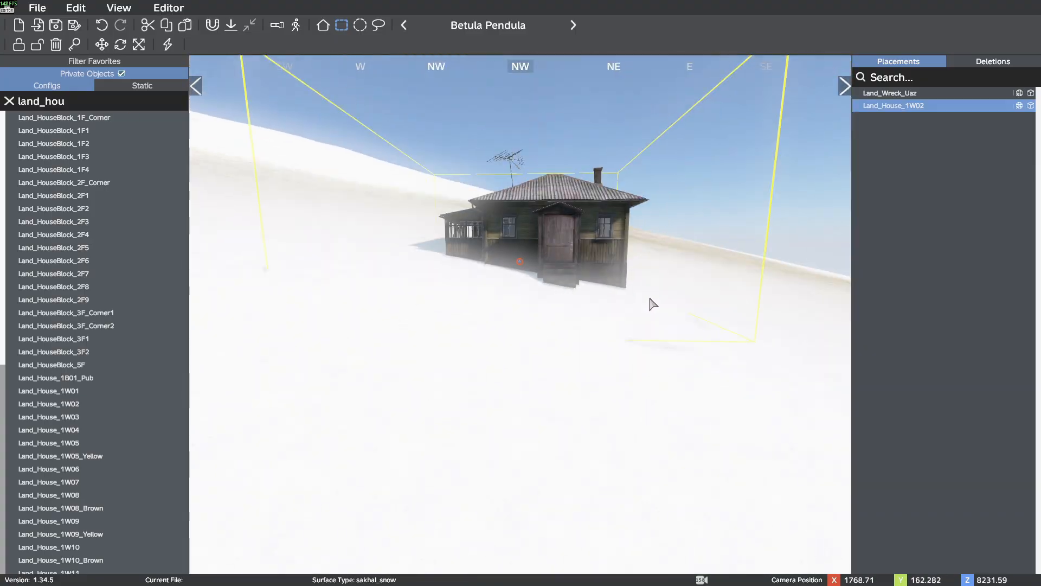
# Step: Place the apartment building Land_HouseBlock_2F9 on the slope beside the small house
pyautogui.press('s')
pyautogui.press('d')
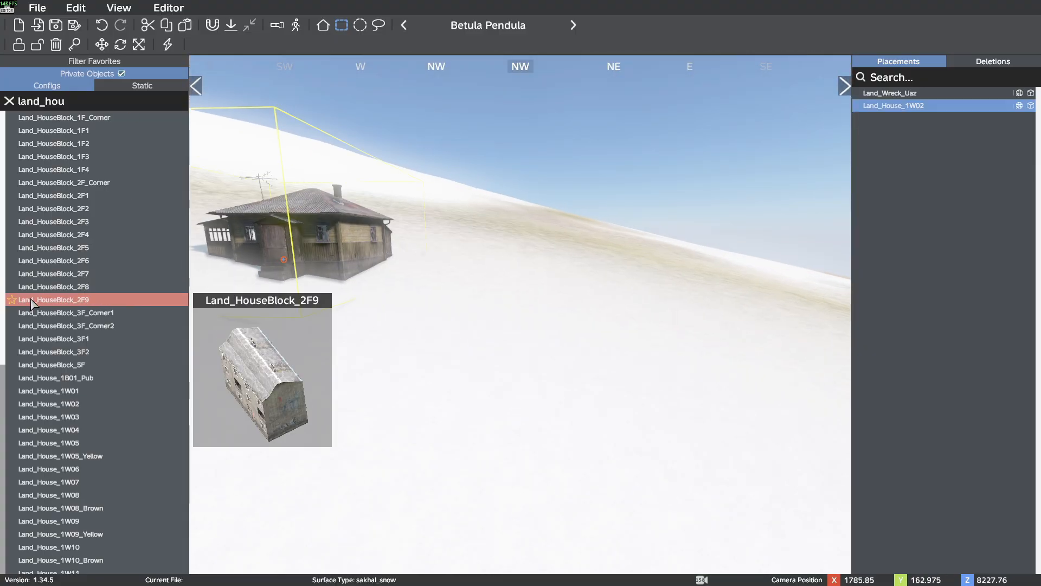
pyautogui.click(54, 299)
pyautogui.click(566, 252)
pyautogui.moveTo(348, 293); pyautogui.dragTo(451, 341, button='right')
pyautogui.press('s')
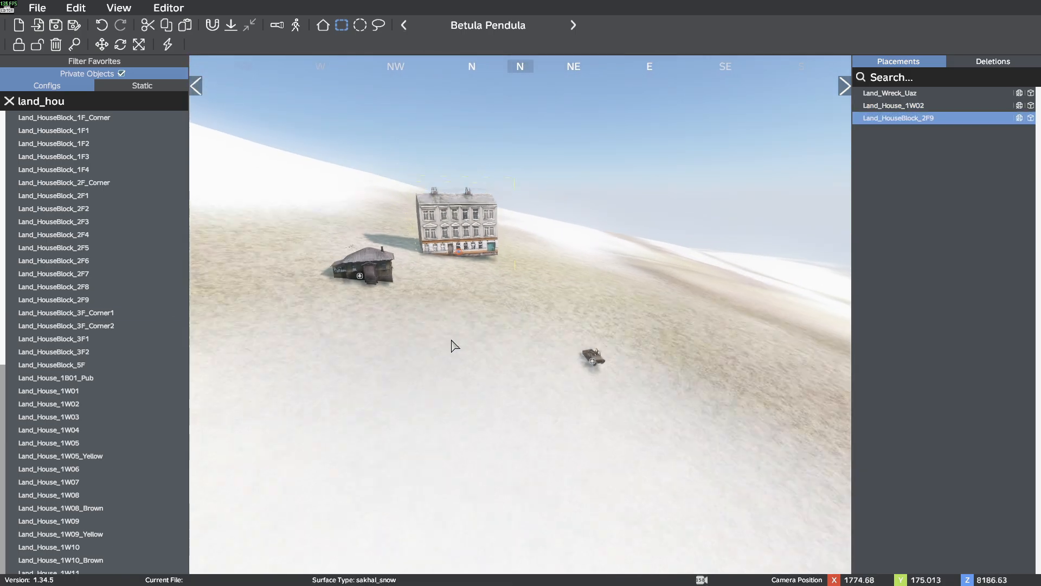
# Step: Place Land_House_1W07 on the slope near the UAZ wreck
pyautogui.click(93, 482)
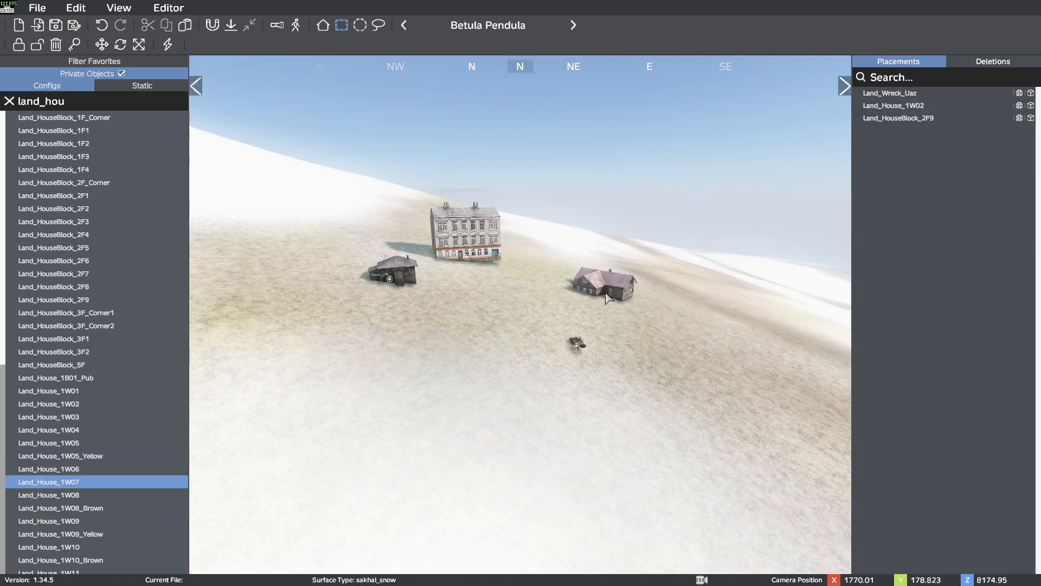
pyautogui.click(617, 315)
pyautogui.scroll(-10, 81, 422)
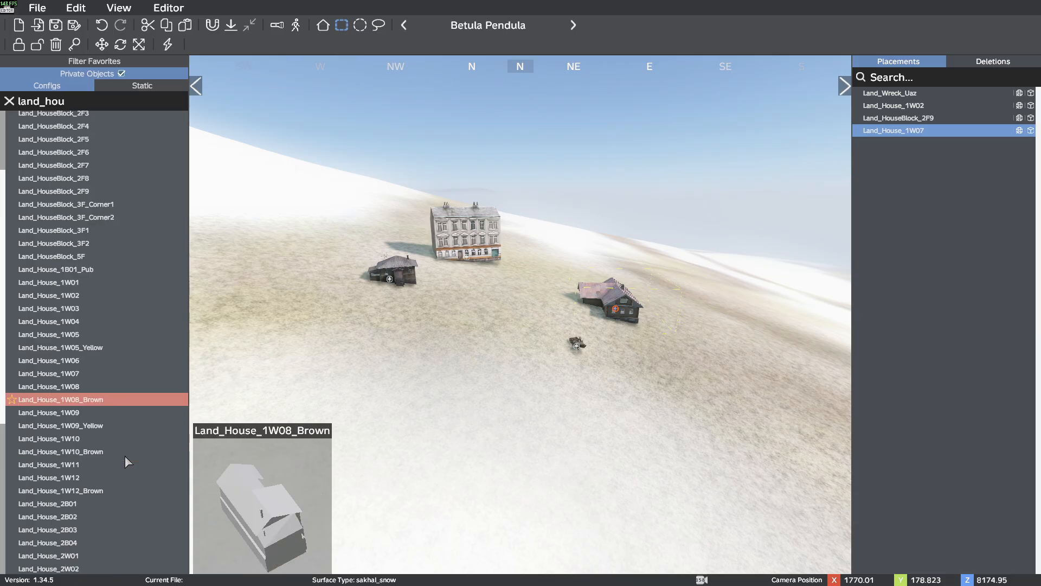
# Step: Find the "rock" config objects and place bldr_rock_apart2, bldr_rock_monolith2 and bldr_rock_spike3 around the houses
pyautogui.click(9, 100)
pyautogui.click(40, 103)
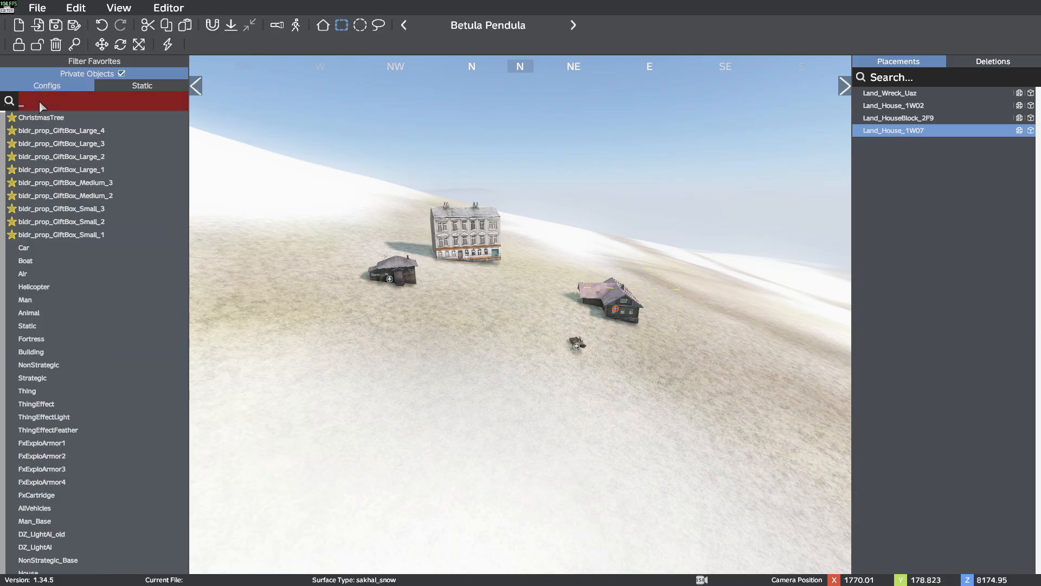
pyautogui.write('rock_')
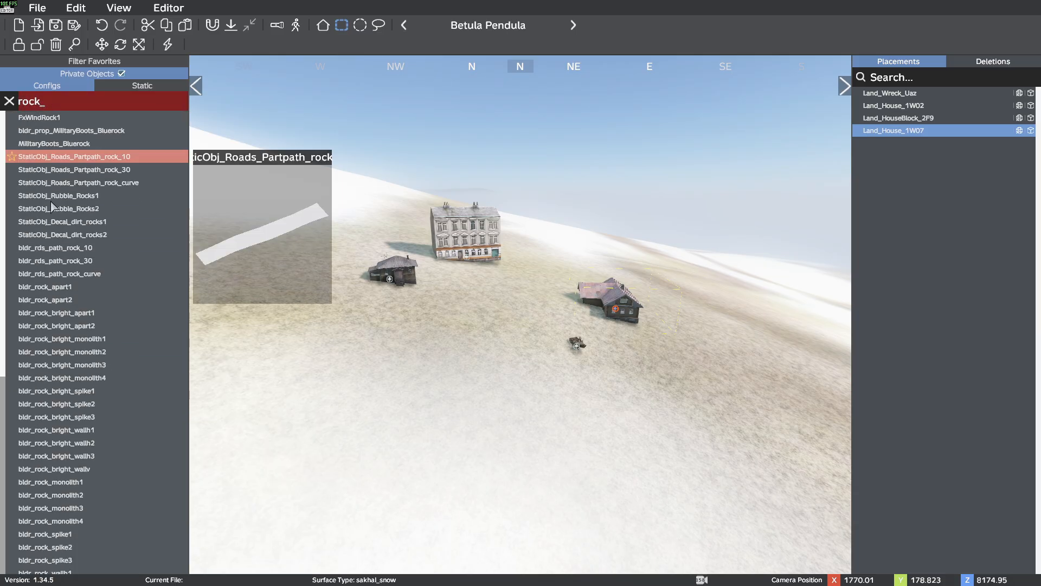
pyautogui.moveTo(84, 300); pyautogui.dragTo(283, 275)
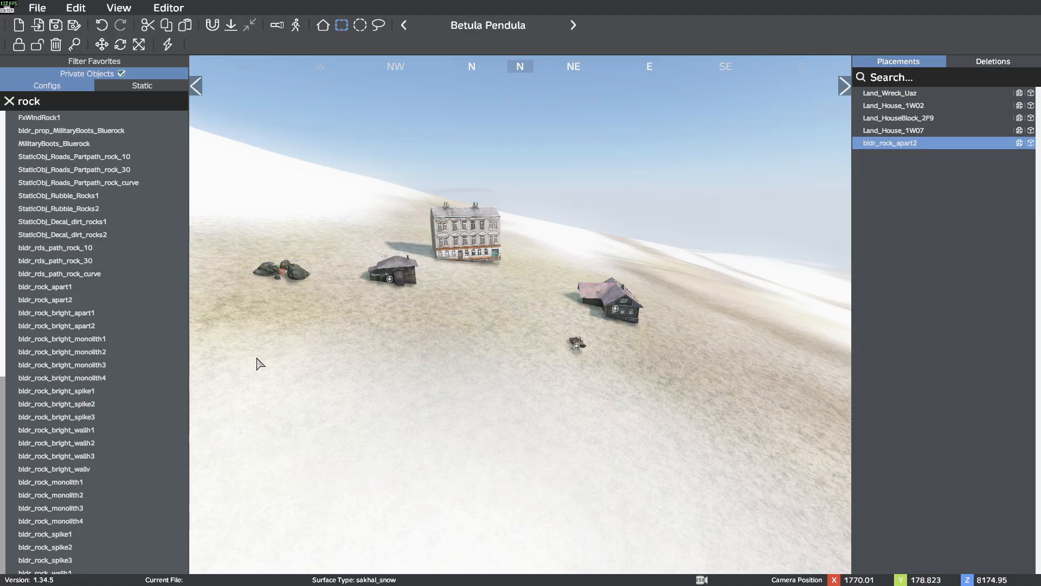
pyautogui.moveTo(52, 495); pyautogui.dragTo(774, 337)
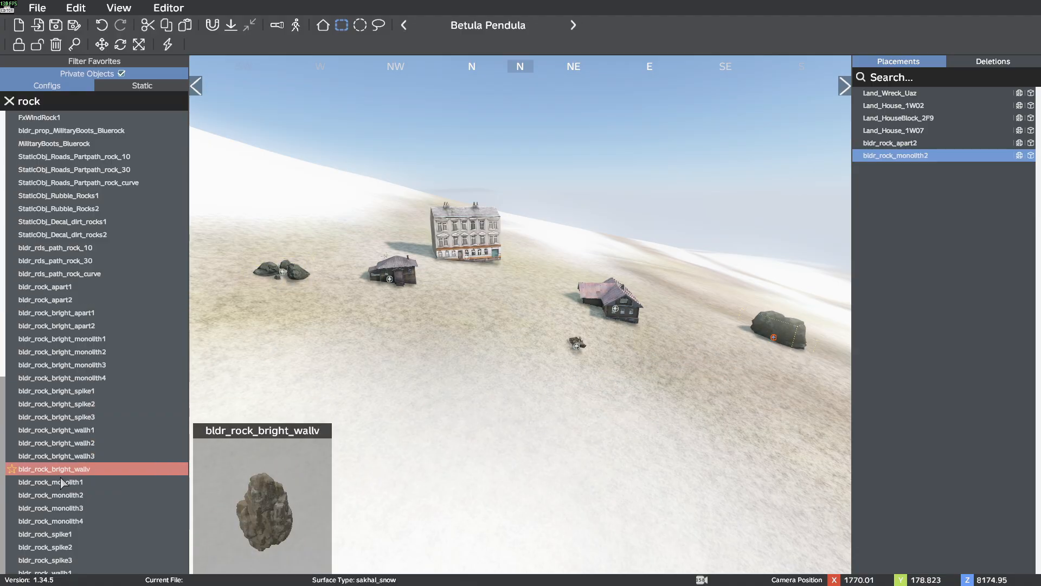
pyautogui.moveTo(45, 560); pyautogui.dragTo(561, 260)
pyautogui.click(532, 317)
pyautogui.moveTo(533, 317); pyautogui.dragTo(501, 326, button='right')
pyautogui.press('w')
pyautogui.press('s')
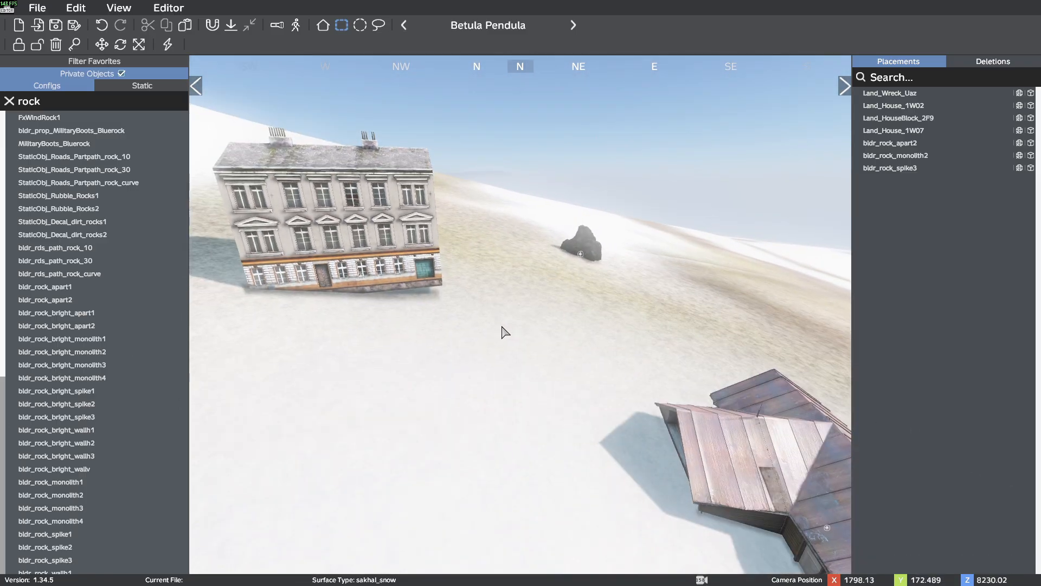
pyautogui.moveTo(460, 360); pyautogui.dragTo(465, 362, button='right')
pyautogui.press('s')
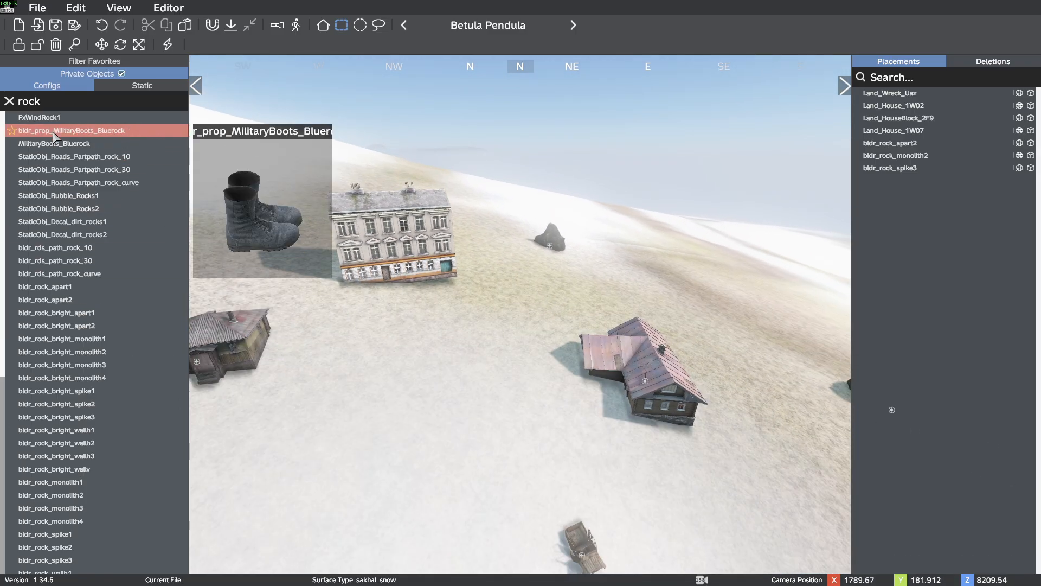
# Step: Find the config objects matching "container" and place Land_Container_1Mo in front of the spike rock
pyautogui.click(9, 102)
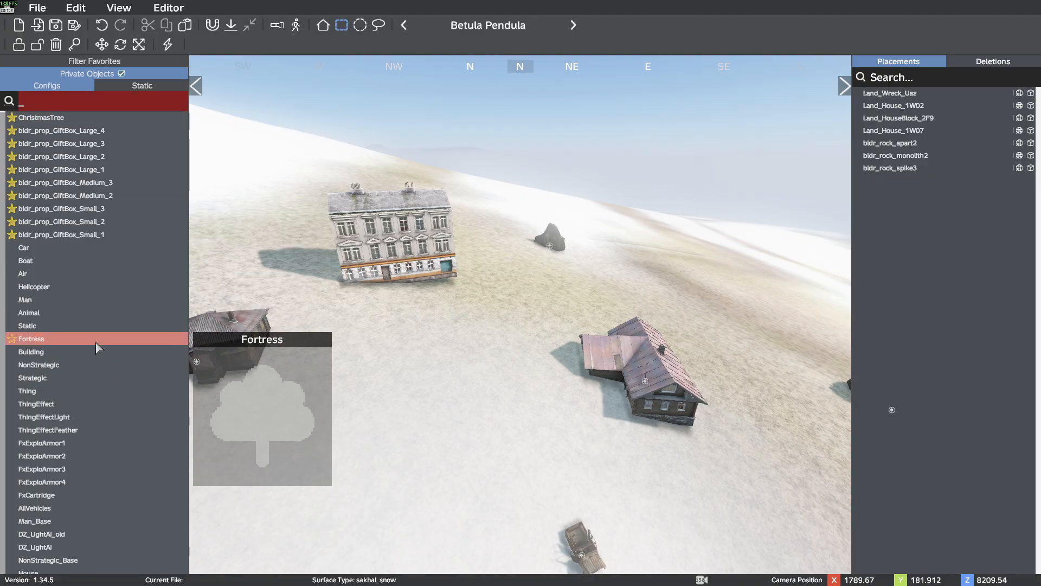
pyautogui.scroll(-10, 95, 337)
pyautogui.scroll(-8, 95, 337)
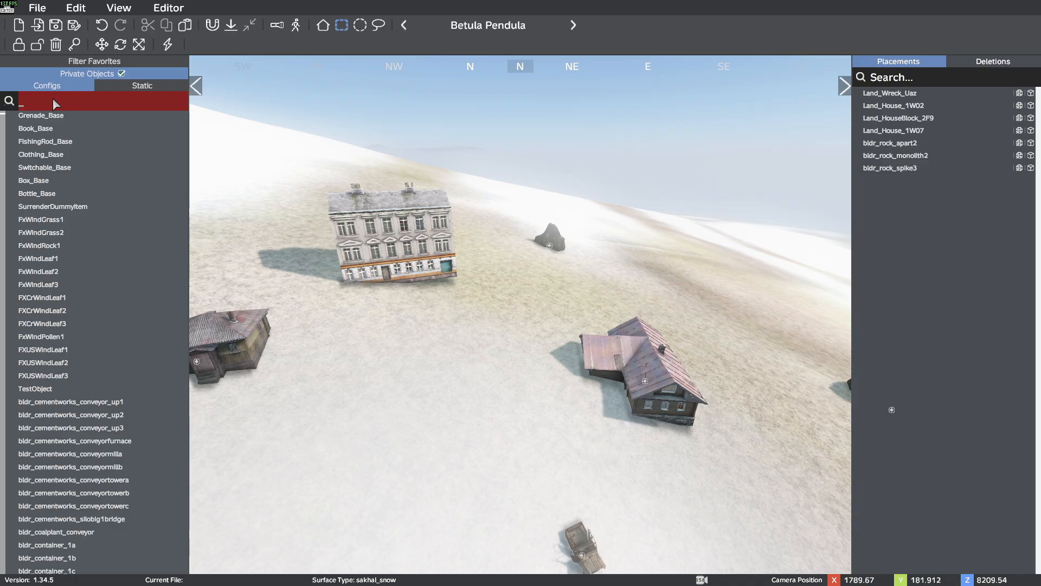
pyautogui.write('container')
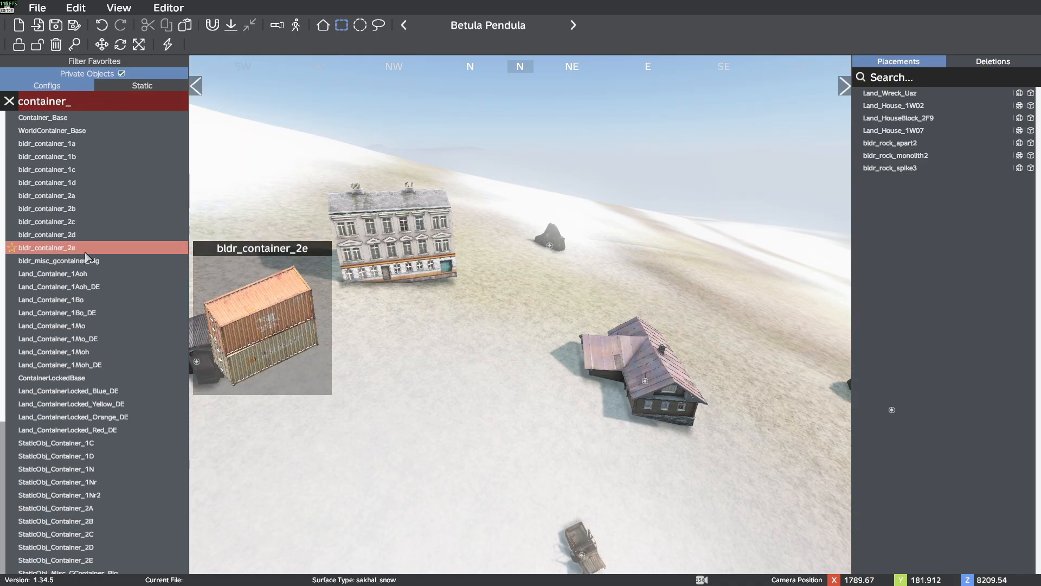
pyautogui.moveTo(76, 314)
pyautogui.moveTo(50, 157)
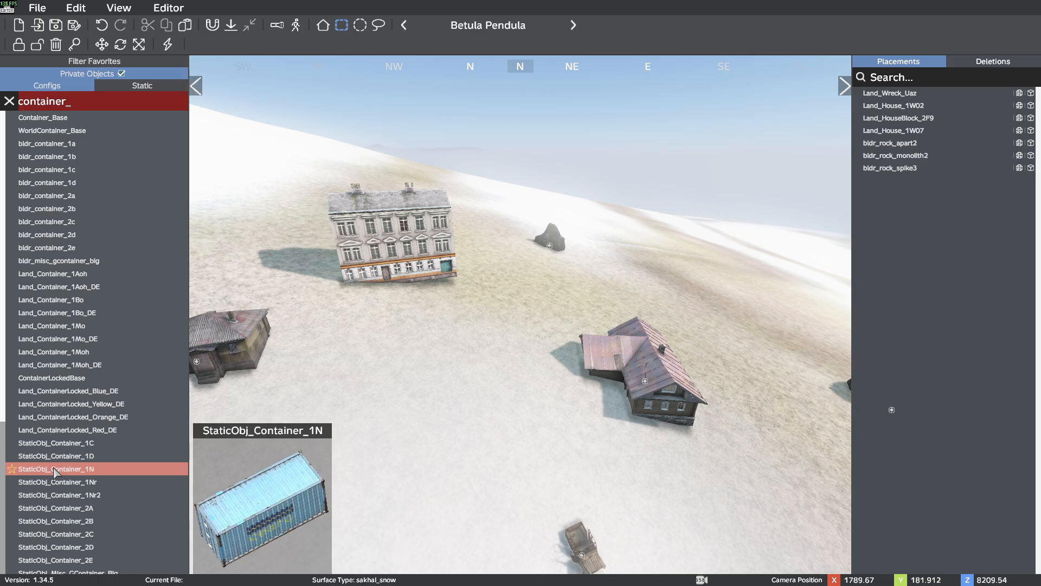
pyautogui.scroll(-5, 59, 516)
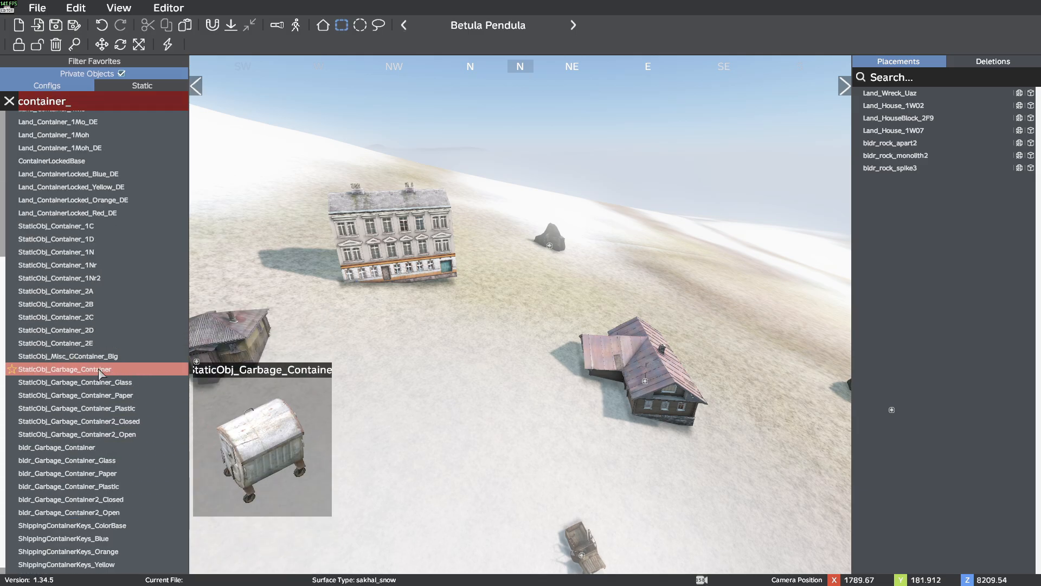
pyautogui.scroll(3, 100, 374)
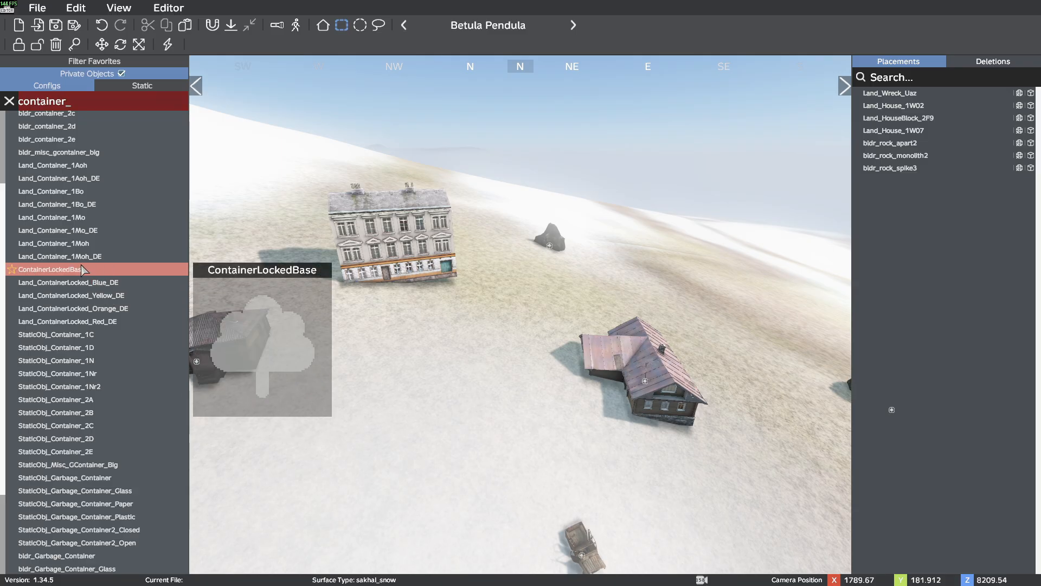
pyautogui.scroll(-3, 89, 304)
pyautogui.scroll(5, 89, 429)
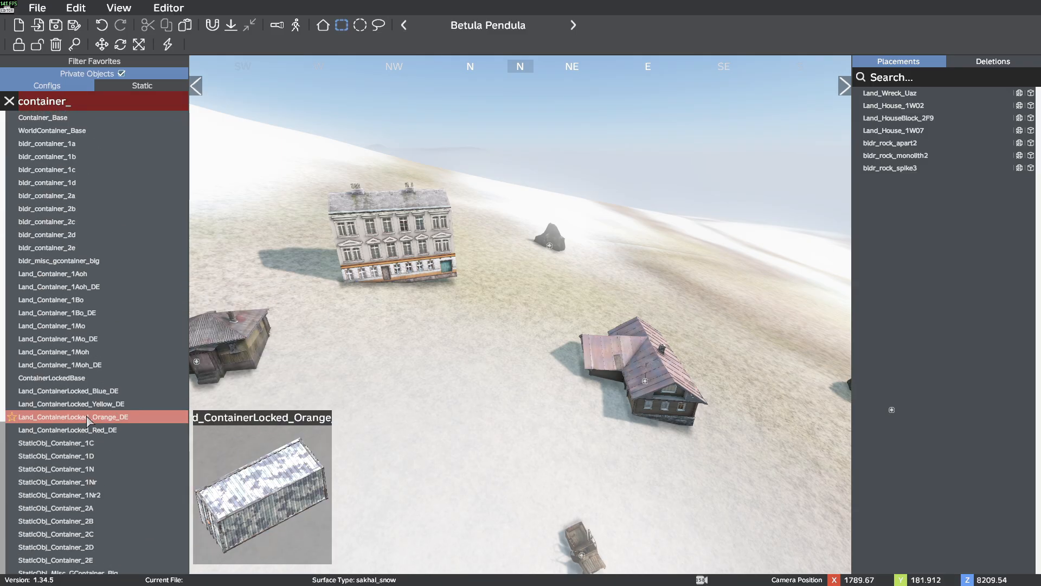
pyautogui.click(87, 326)
pyautogui.press('w')
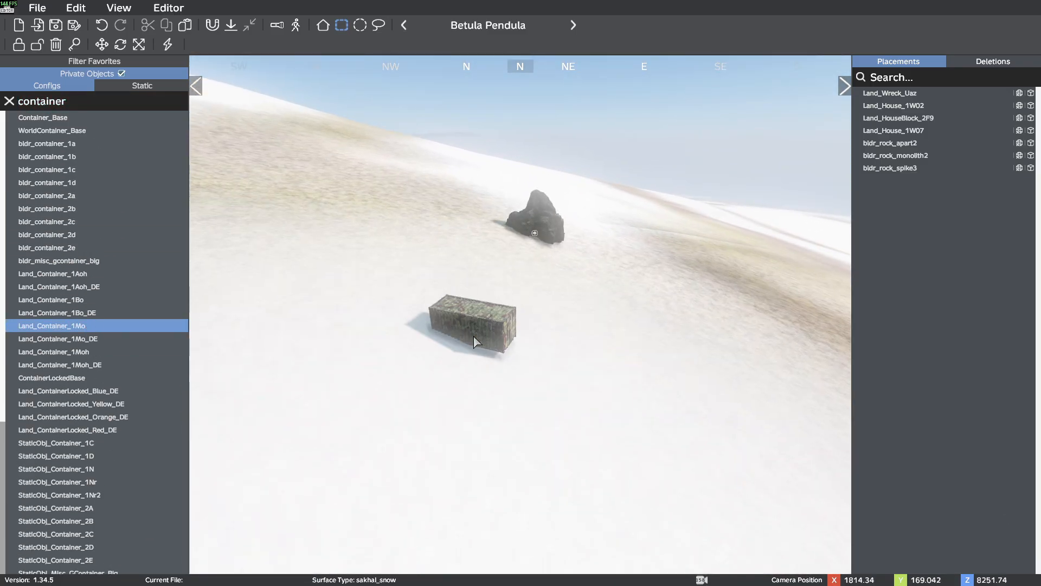
pyautogui.click(469, 309)
# Step: Align the placed Land_Container_1Mo to the terrain surface and deselect it
pyautogui.press('w')
pyautogui.press('w')
pyautogui.moveTo(463, 380); pyautogui.dragTo(464, 282, button='right')
pyautogui.rightClick(483, 303)
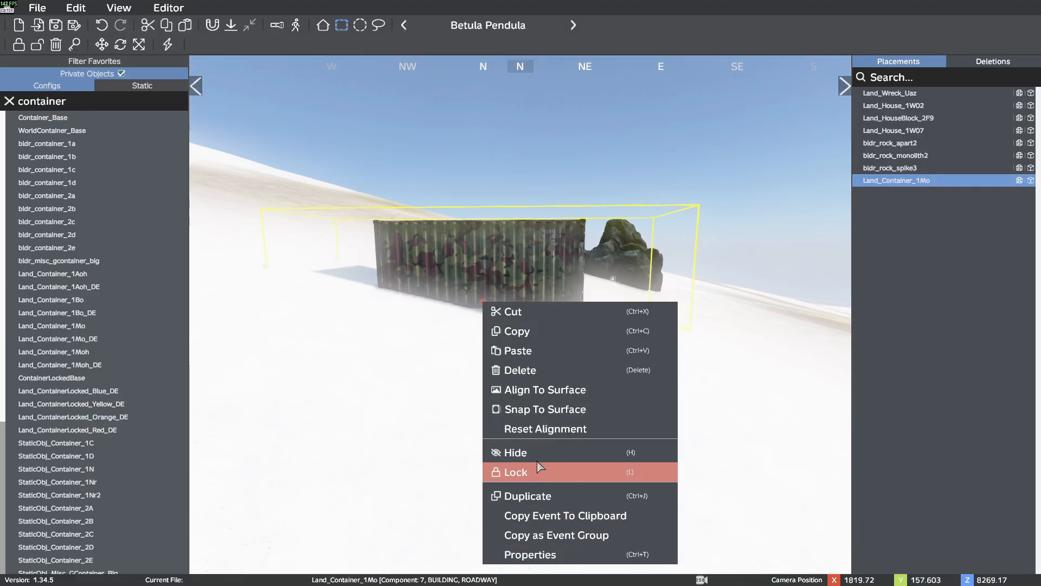
pyautogui.click(551, 395)
pyautogui.click(496, 396)
pyautogui.press('d')
pyautogui.moveTo(576, 350); pyautogui.dragTo(417, 350, button='right')
pyautogui.press('s')
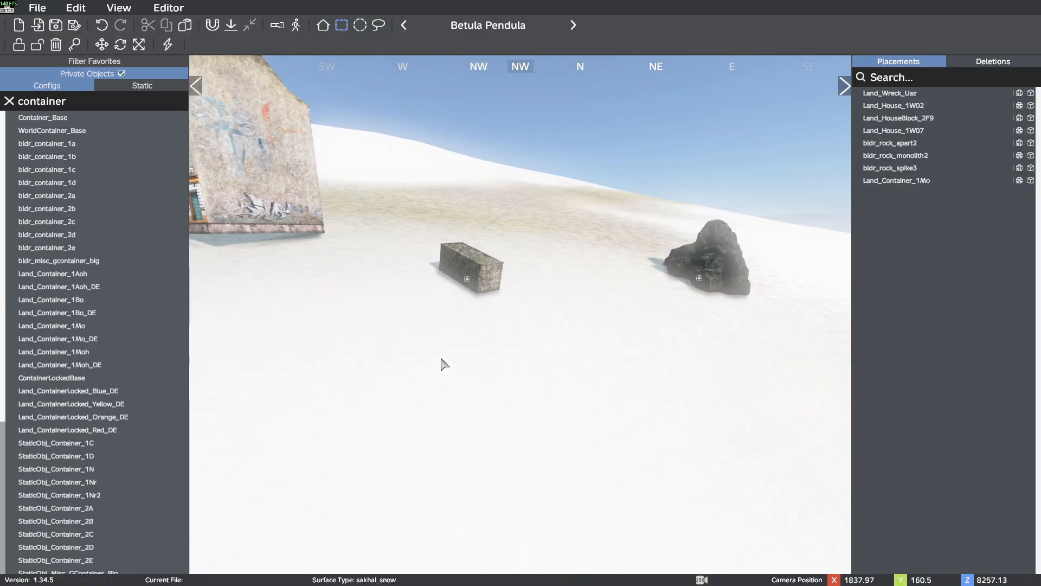
# Step: Place a second Land_Container_1Mo between the first container and the spike rock
pyautogui.middleClick(476, 273)
pyautogui.click(605, 323)
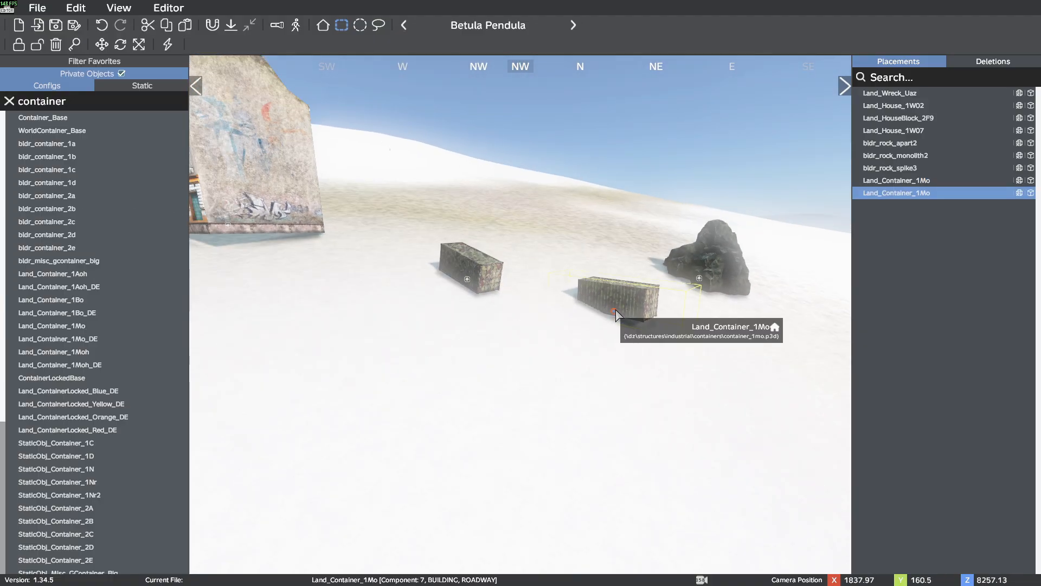
pyautogui.rightClick(616, 313)
pyautogui.click(634, 502)
# Step: Examine how the two containers sit on the slope from close up and from above
pyautogui.moveTo(501, 358); pyautogui.dragTo(549, 354, button='right')
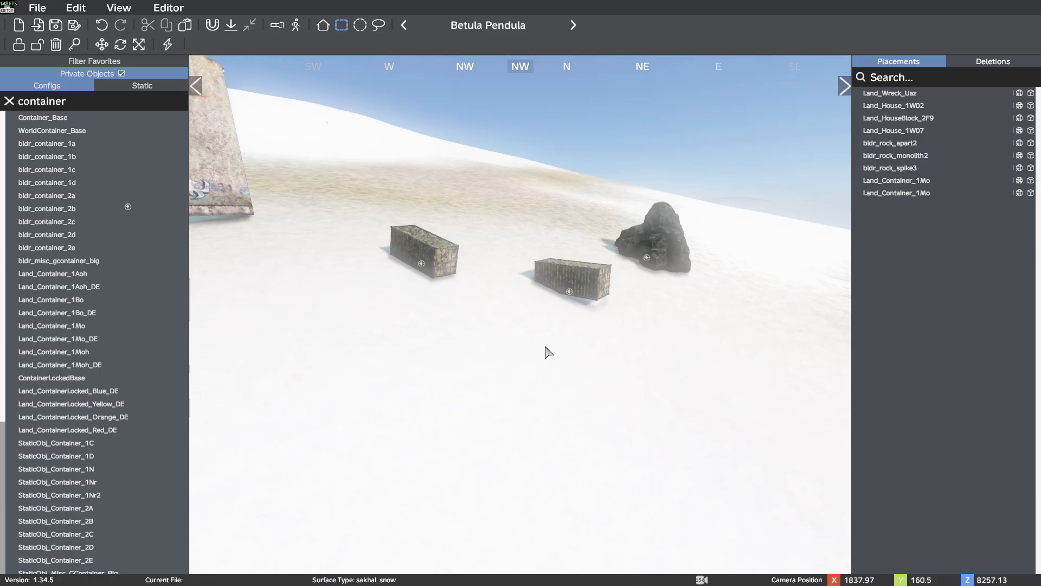
pyautogui.press('w')
pyautogui.moveTo(517, 306); pyautogui.dragTo(504, 384, button='right')
pyautogui.press('s')
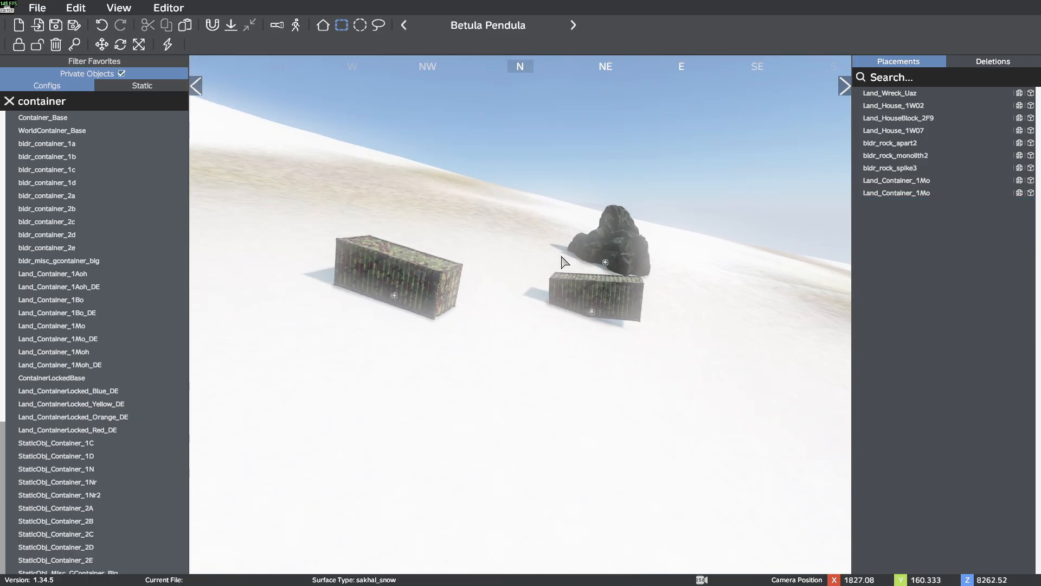
pyautogui.moveTo(373, 246); pyautogui.dragTo(697, 357, button='right')
pyautogui.press('w')
pyautogui.press('s')
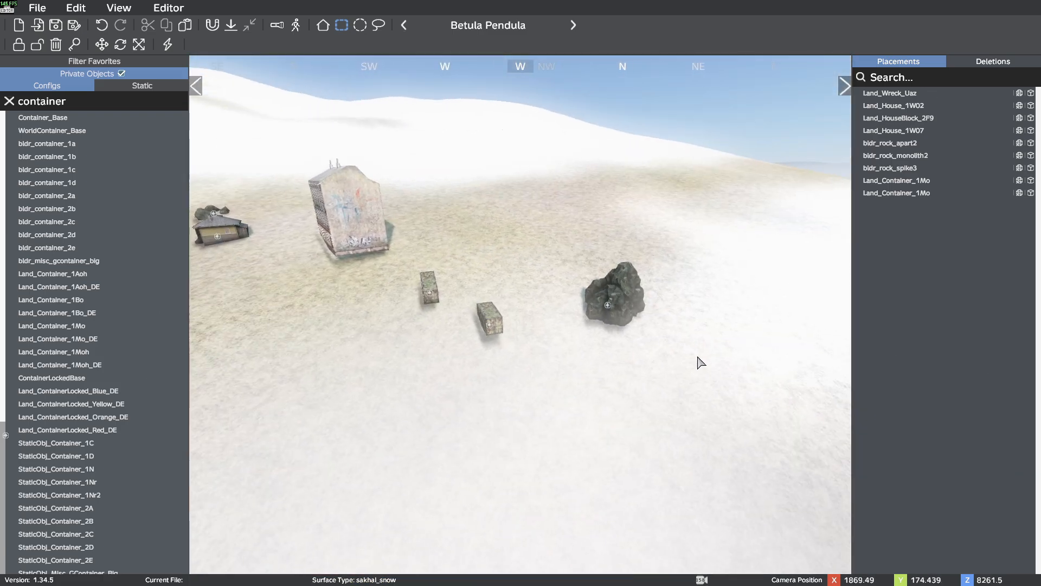
pyautogui.moveTo(508, 348); pyautogui.dragTo(519, 354, button='right')
# Step: Export all placed objects to a Terrain Builder text file named yttest2
pyautogui.click(37, 8)
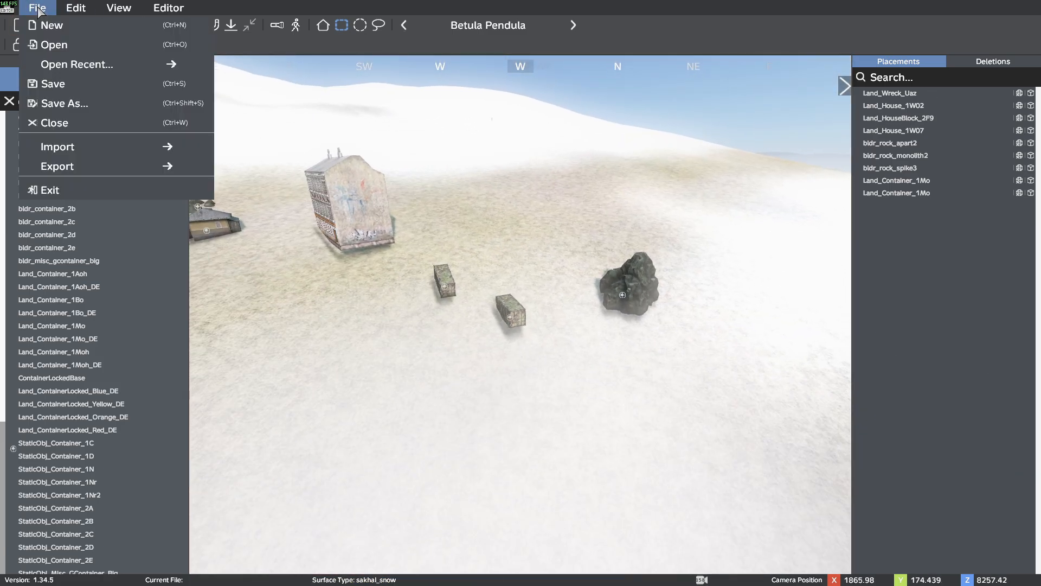
pyautogui.moveTo(89, 166)
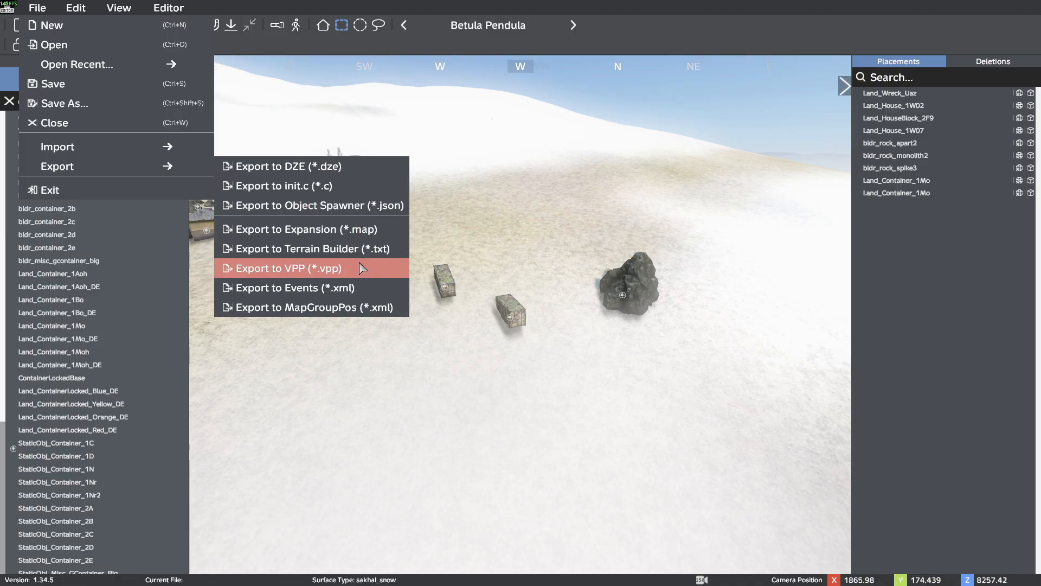
pyautogui.click(324, 251)
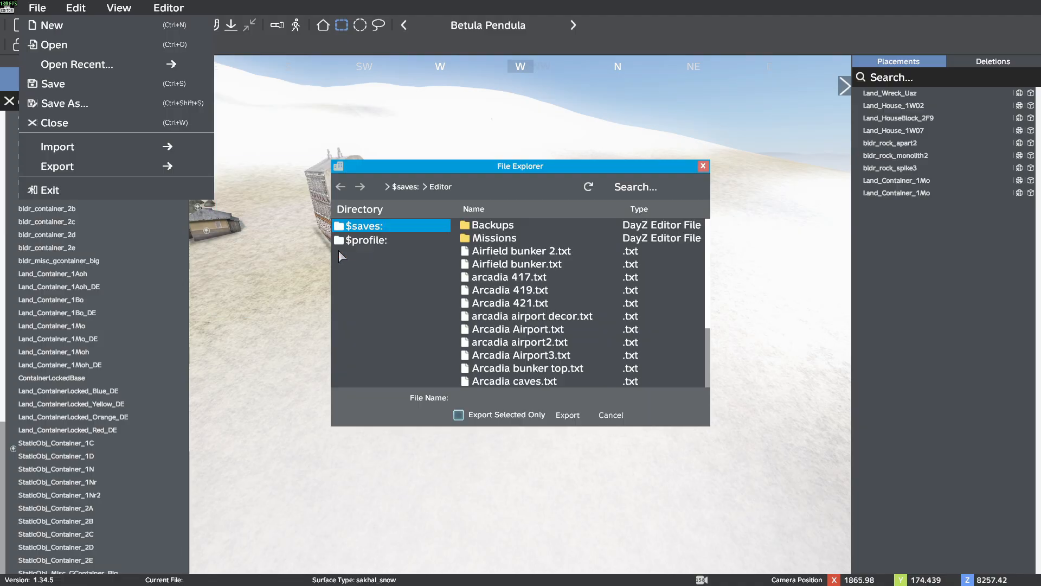
pyautogui.click(473, 401)
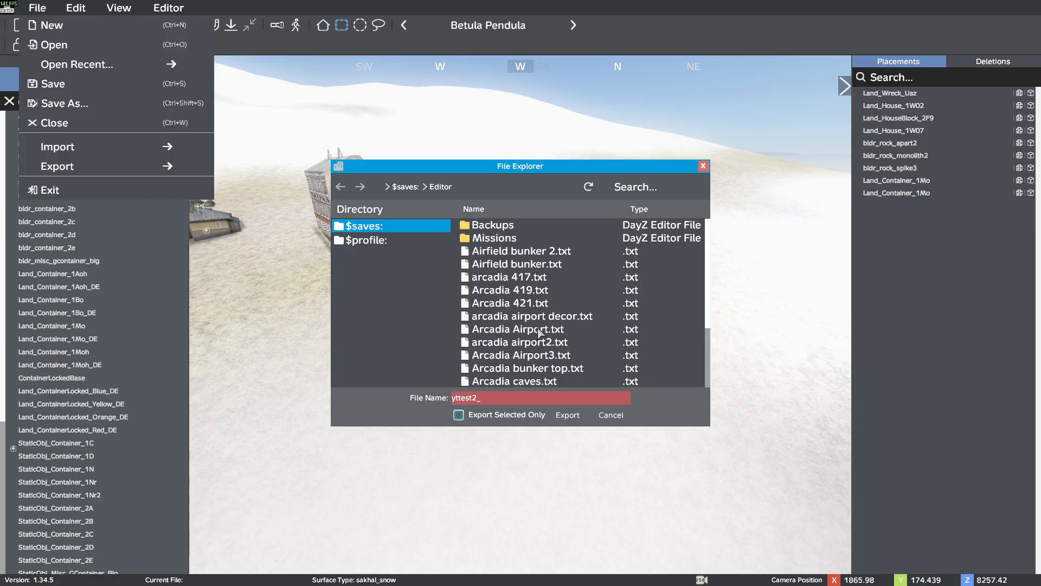
pyautogui.scroll(-3, 539, 333)
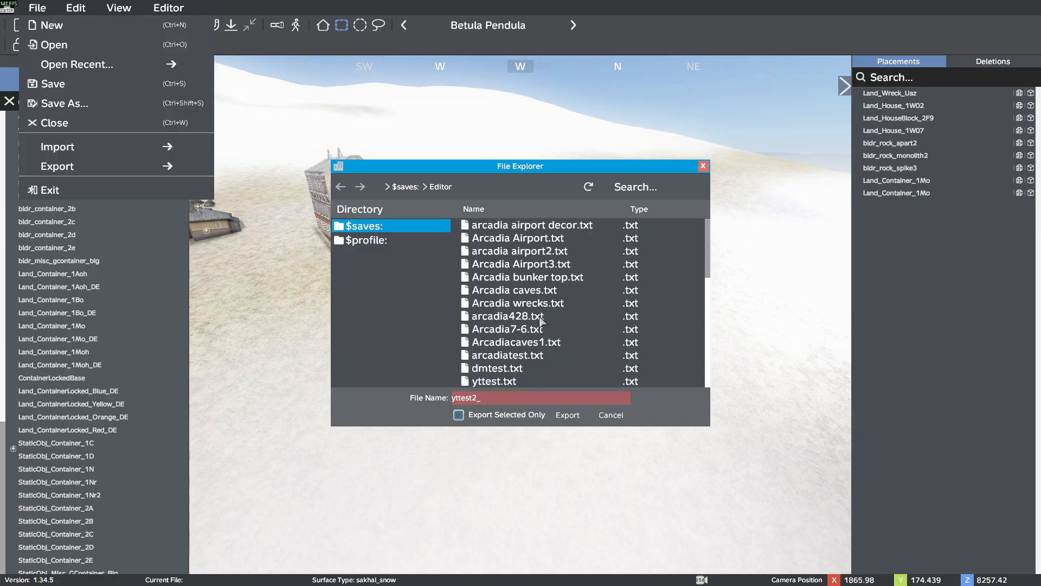
pyautogui.click(568, 415)
pyautogui.click(507, 217)
# Step: Exit DayZ Editor from its map selection screen and close the DayZ launcher
pyautogui.press('a')
pyautogui.moveTo(506, 216); pyautogui.dragTo(500, 322, button='right')
pyautogui.press('s')
pyautogui.press('w')
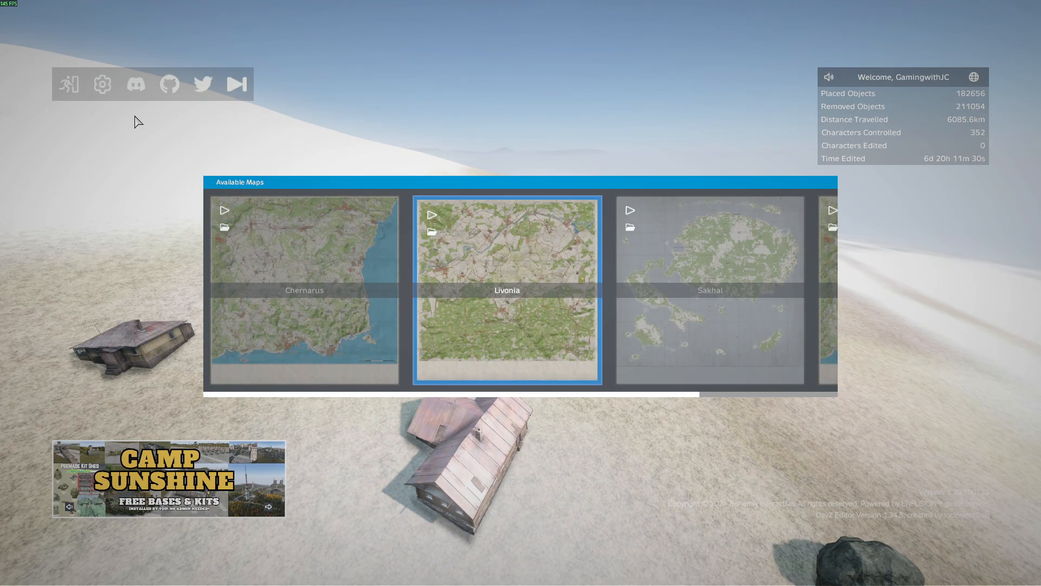
pyautogui.click(70, 85)
pyautogui.click(490, 325)
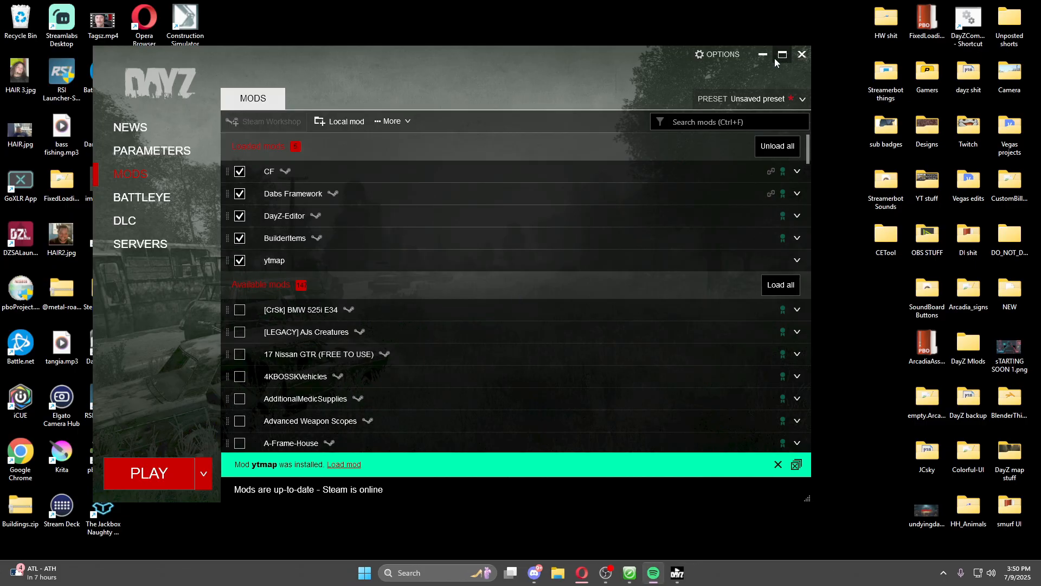
pyautogui.click(801, 54)
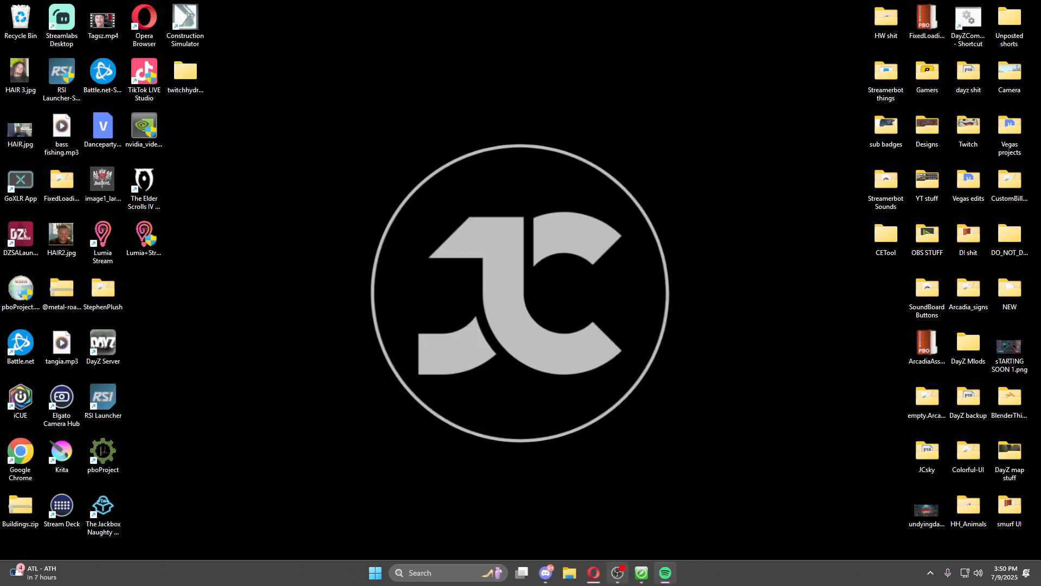
# Step: Switch to Terrain Builder and create an object layer named Editor imports
pyautogui.click(642, 572)
pyautogui.scroll(8, 319, 293)
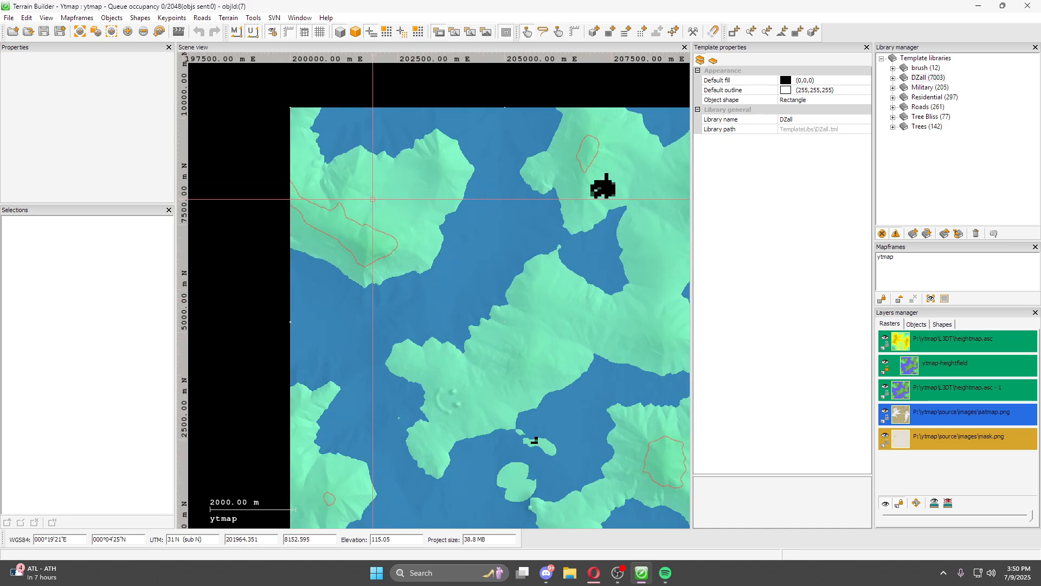
pyautogui.scroll(-5, 319, 294)
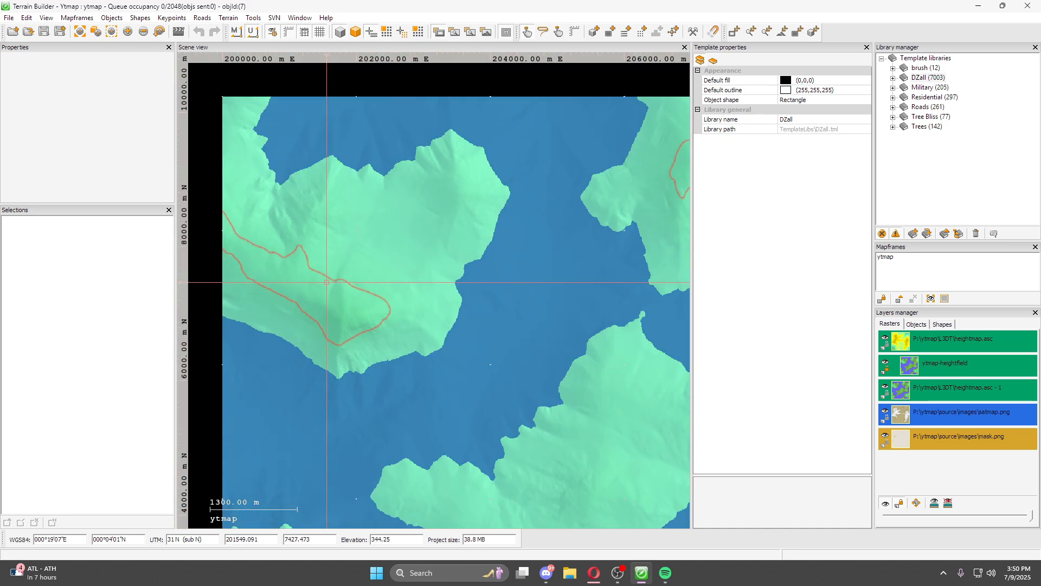
pyautogui.scroll(3, 343, 261)
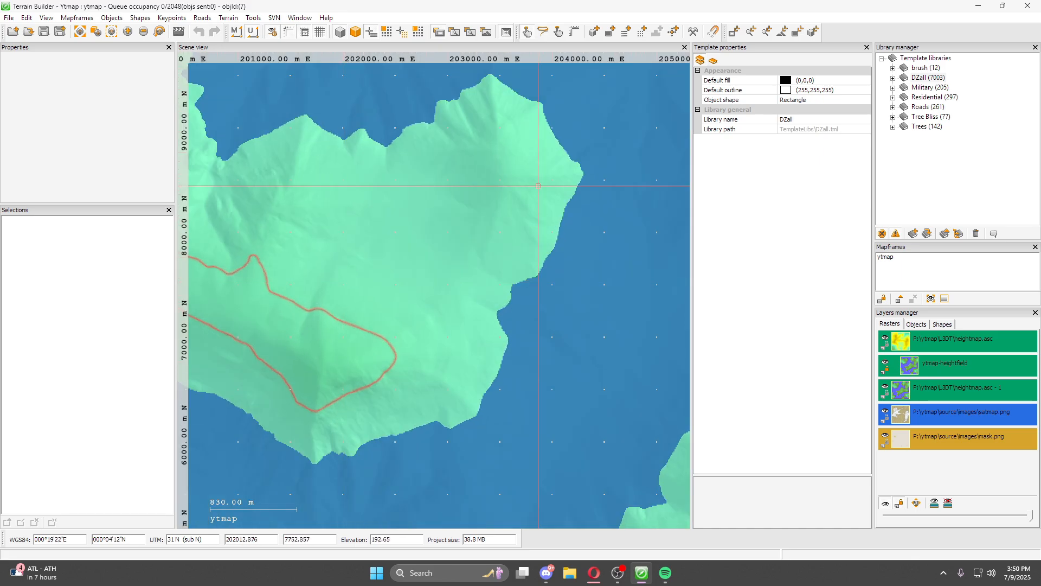
pyautogui.click(915, 323)
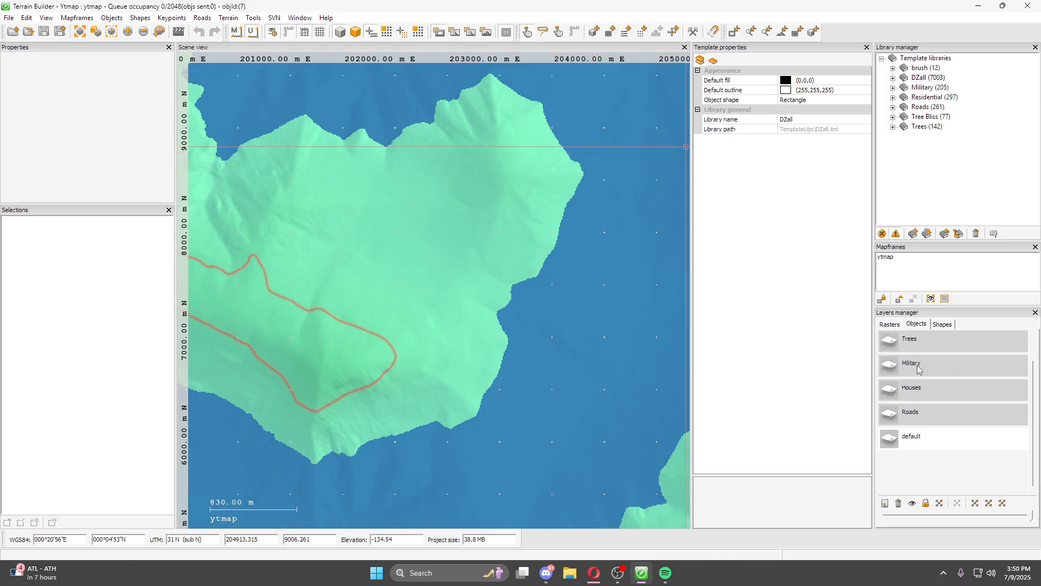
pyautogui.click(887, 503)
pyautogui.write('Editor import')
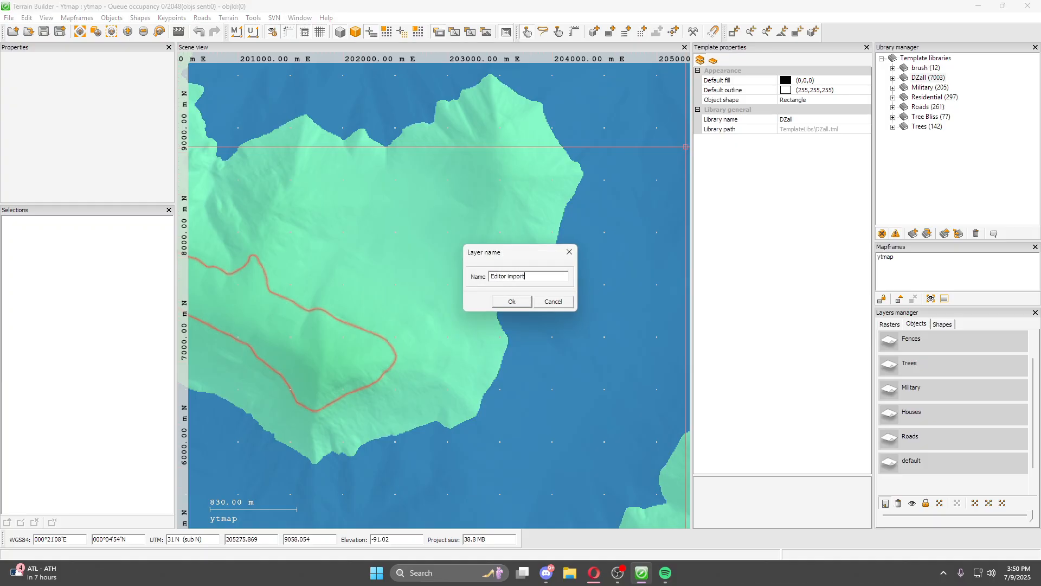
pyautogui.write('s')
pyautogui.press('Return')
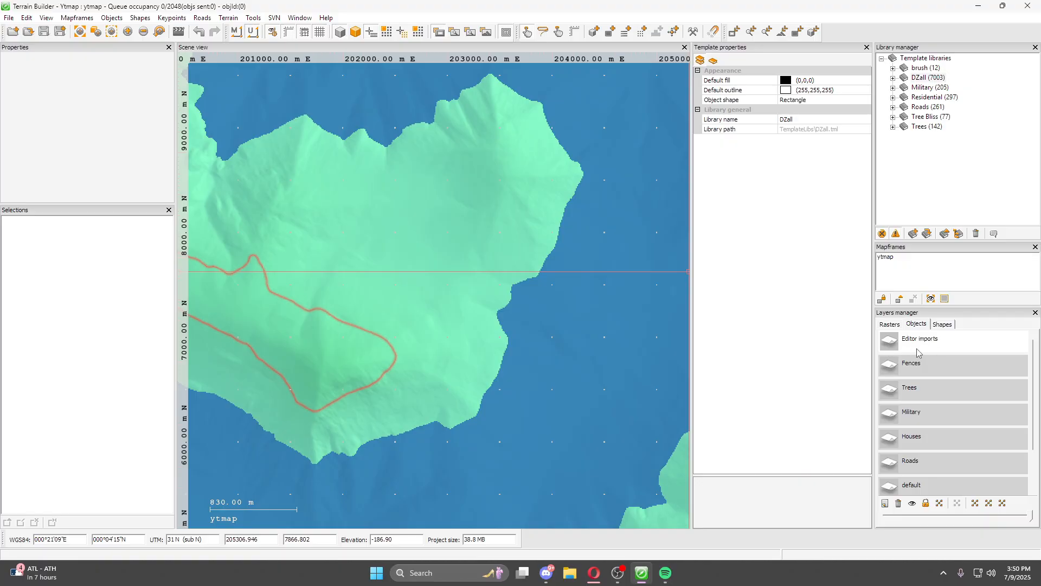
# Step: Review the list of object layers from Editor imports down to default
pyautogui.scroll(-2, 921, 432)
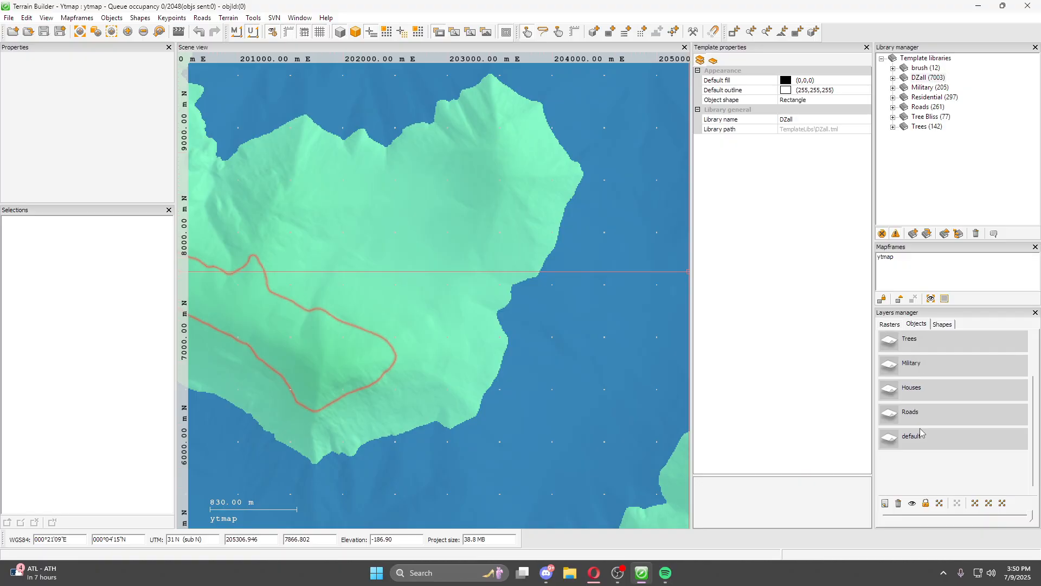
pyautogui.scroll(2, 926, 431)
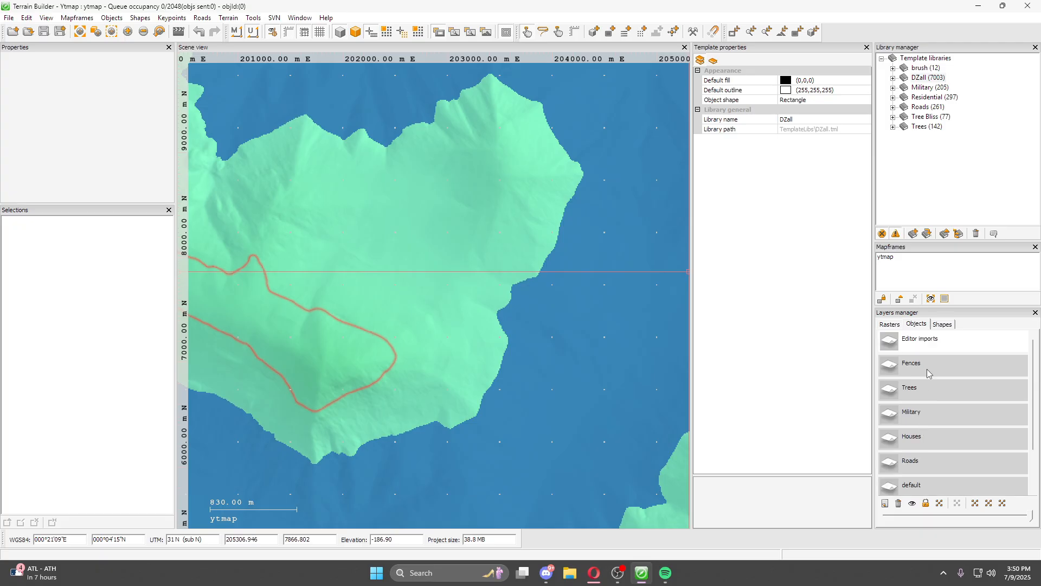
pyautogui.scroll(-2, 925, 395)
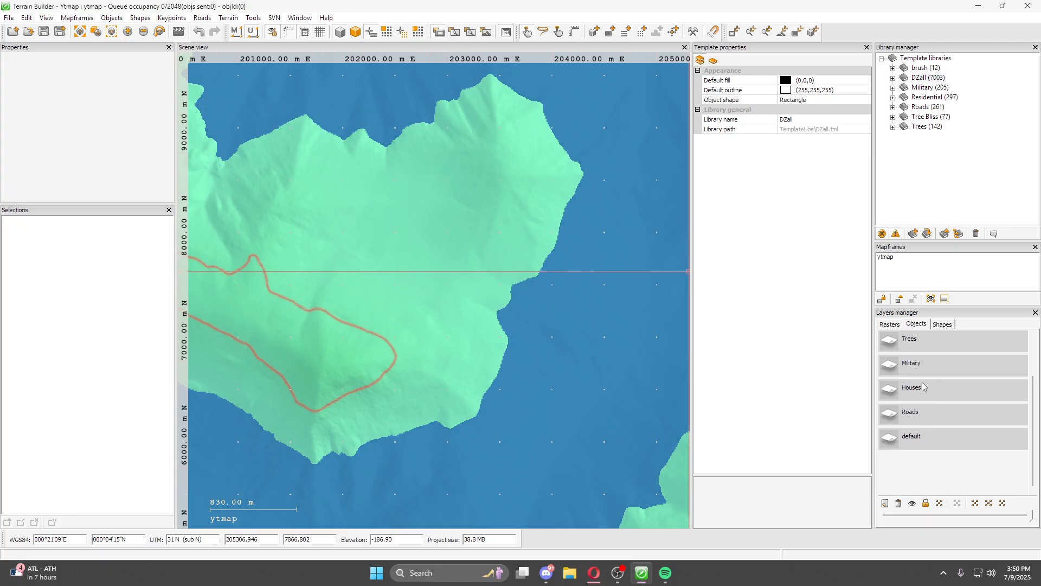
pyautogui.scroll(2, 924, 387)
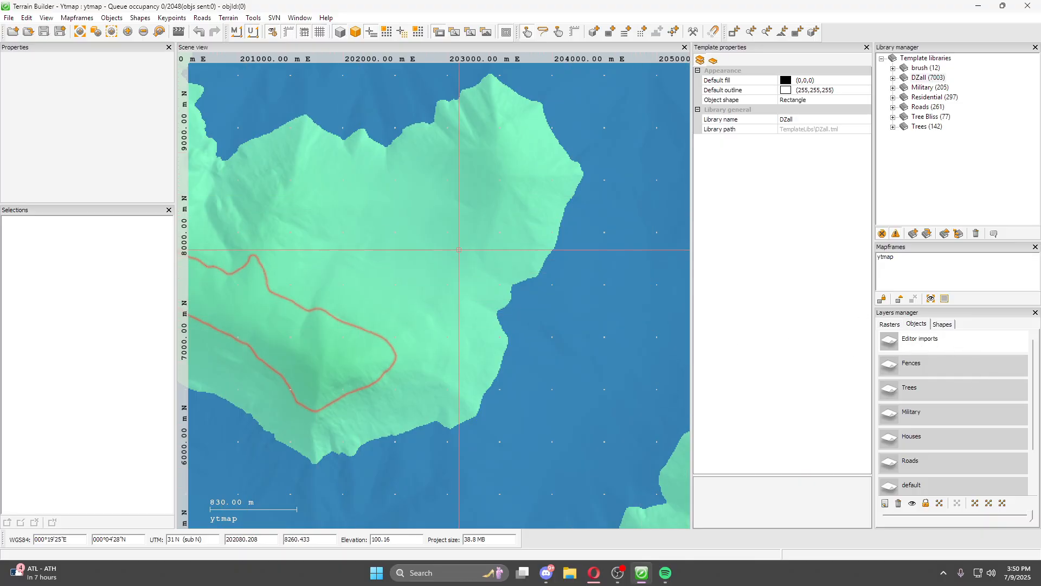
pyautogui.scroll(-2, 938, 445)
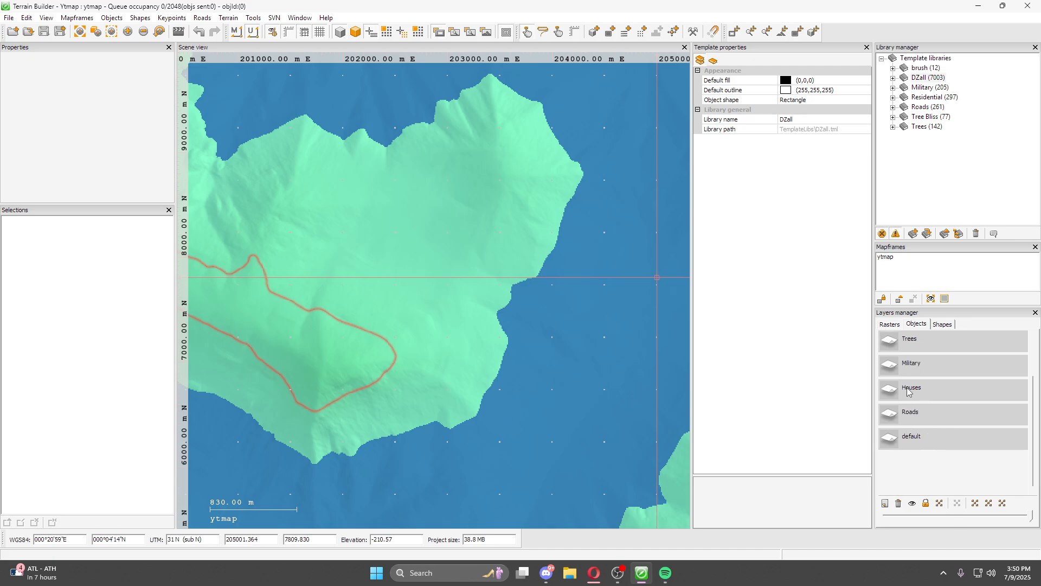
pyautogui.scroll(2, 909, 392)
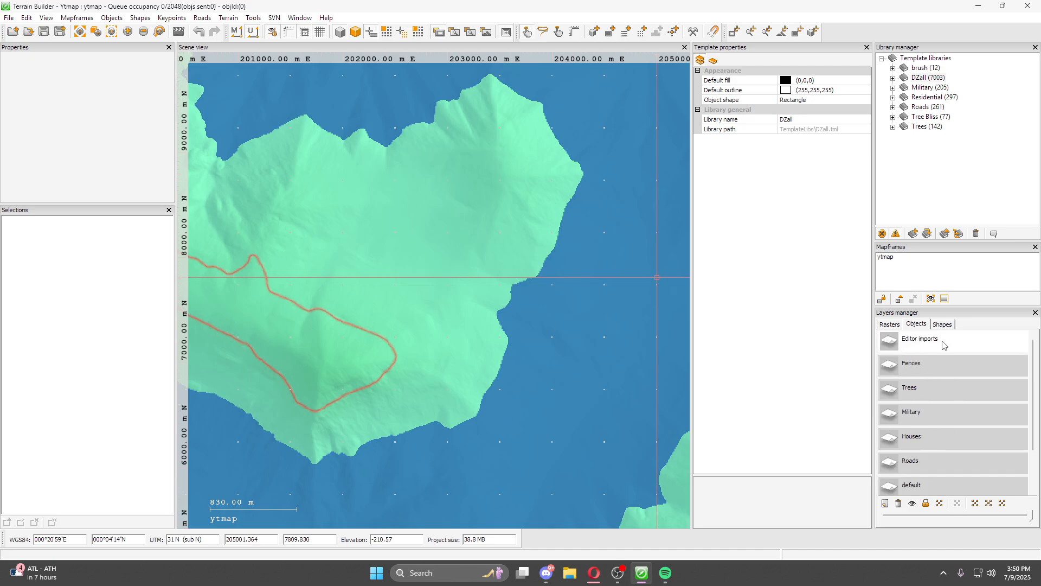
# Step: Start an object import and choose yttest2.txt from the Documents > DayZ > Editor folder as its file
pyautogui.click(9, 17)
pyautogui.moveTo(27, 18)
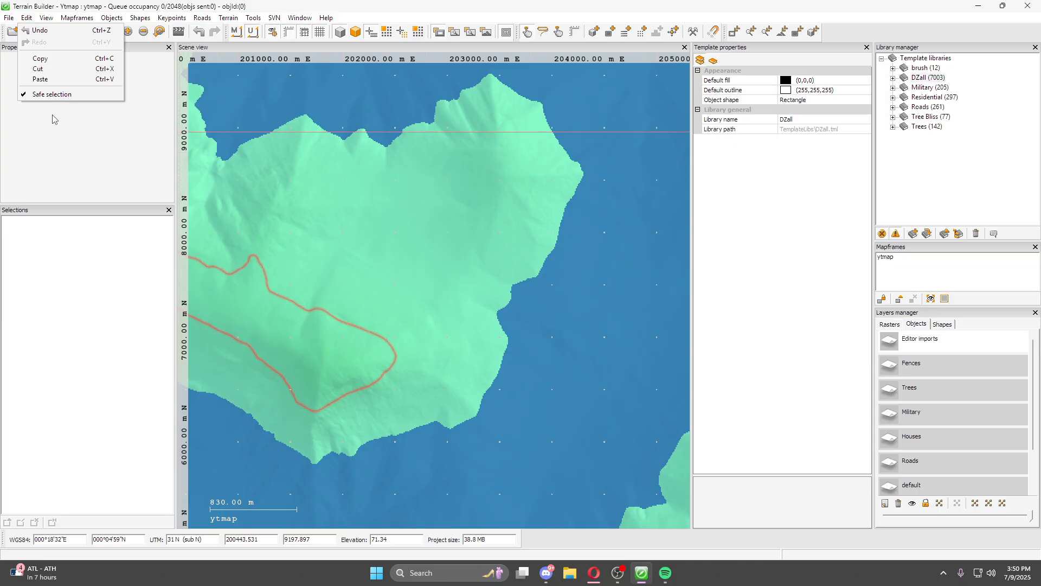
pyautogui.moveTo(65, 118)
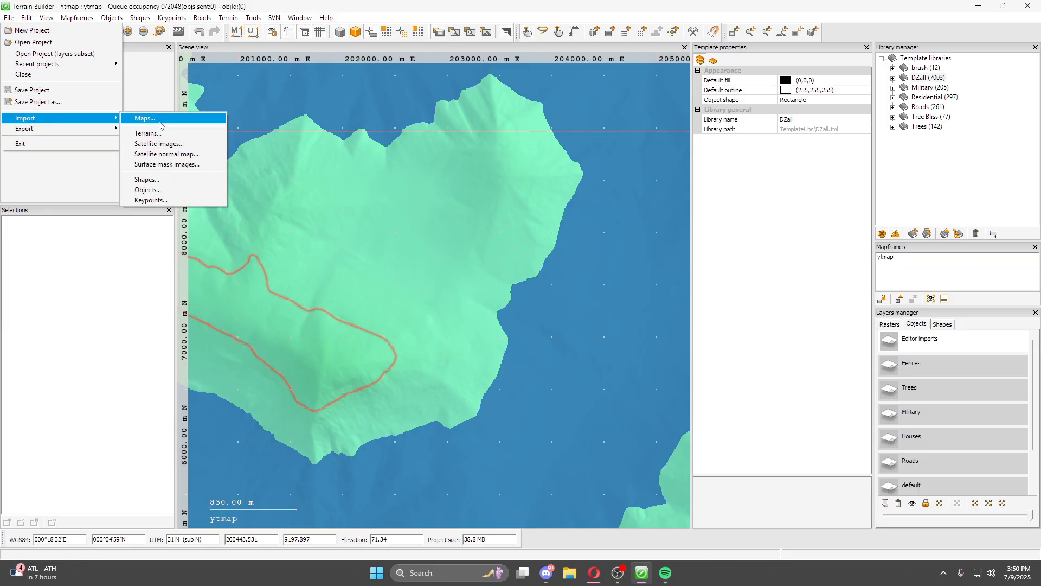
pyautogui.click(158, 189)
pyautogui.click(551, 255)
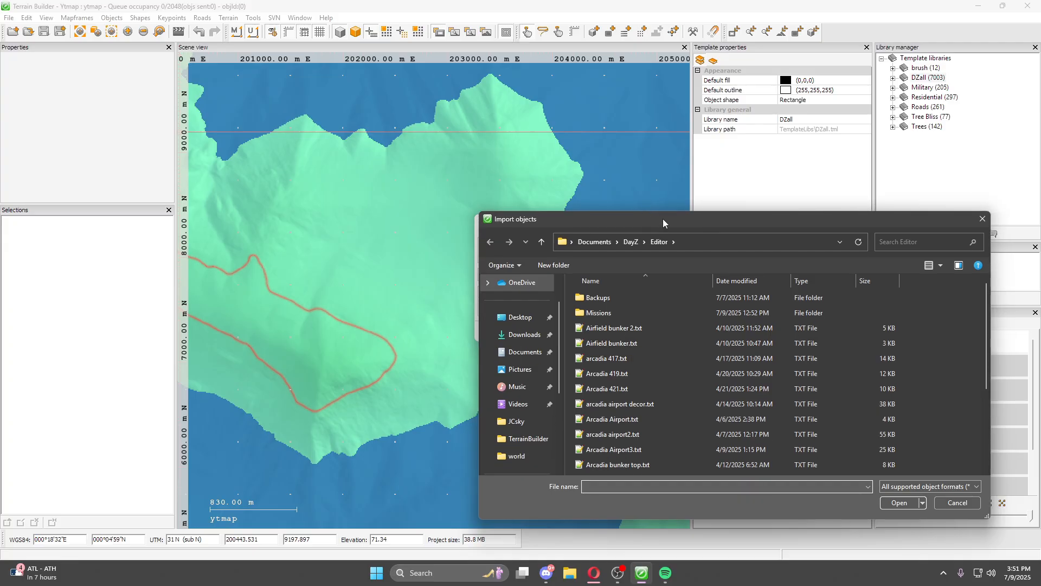
pyautogui.moveTo(658, 219); pyautogui.dragTo(475, 126)
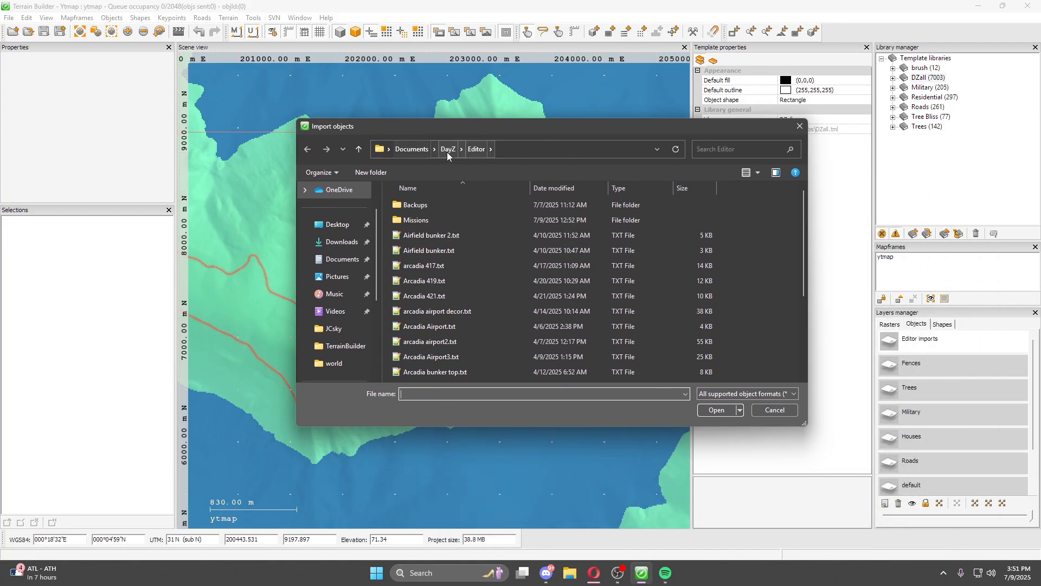
pyautogui.click(342, 260)
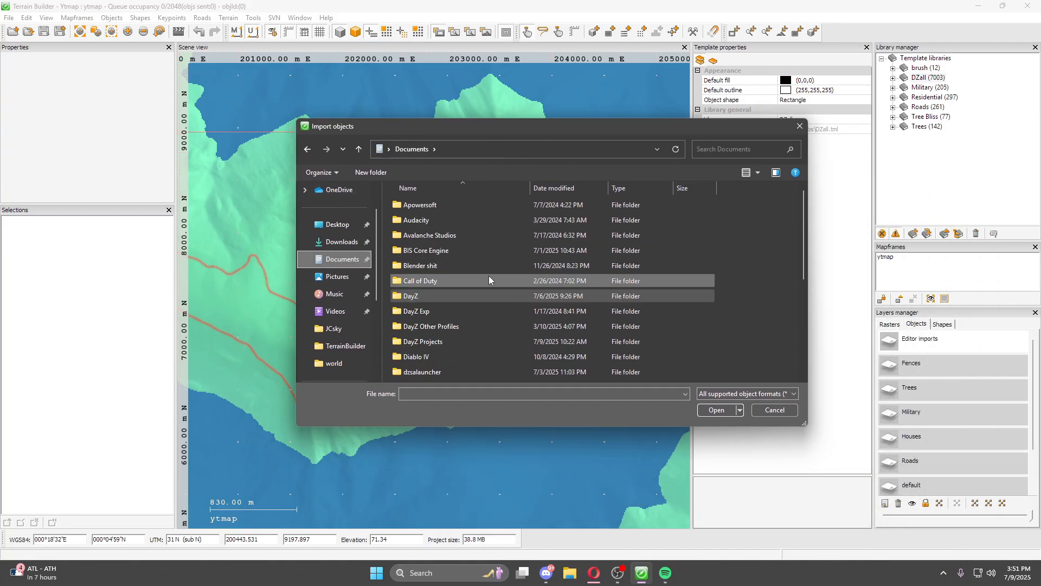
pyautogui.doubleClick(412, 296)
pyautogui.doubleClick(422, 206)
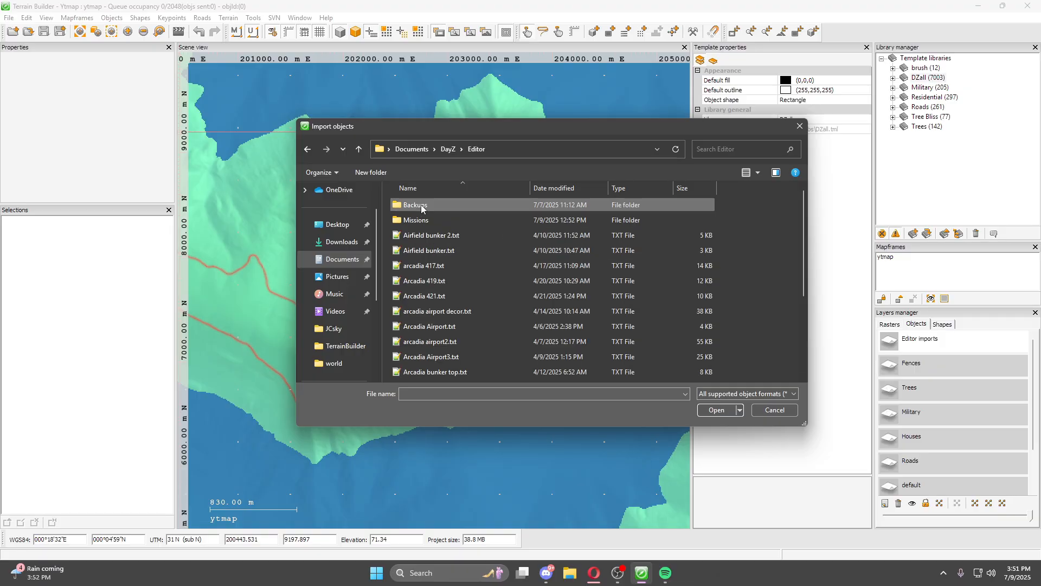
pyautogui.scroll(-3, 444, 347)
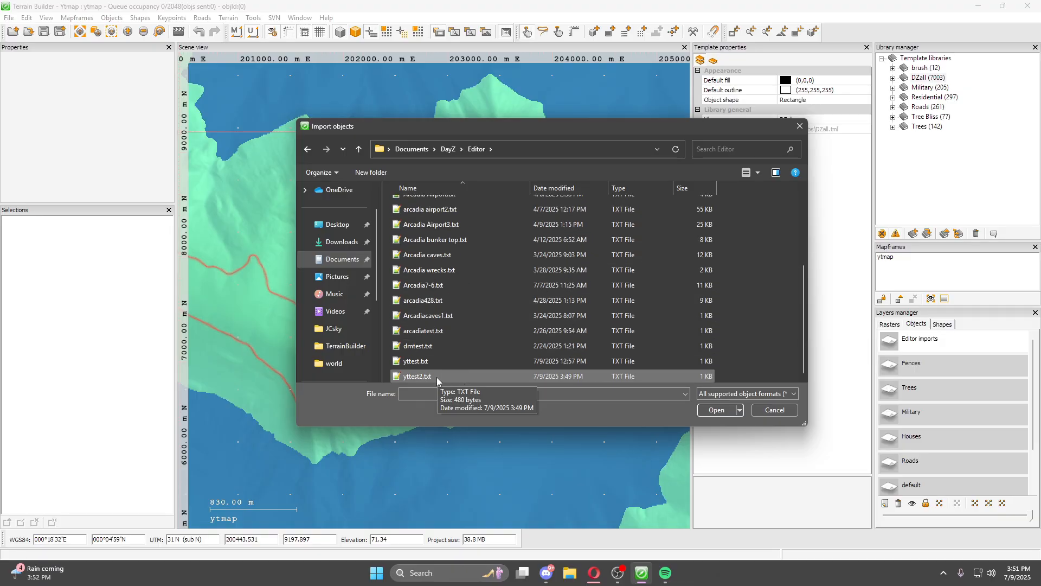
pyautogui.click(463, 377)
pyautogui.click(717, 409)
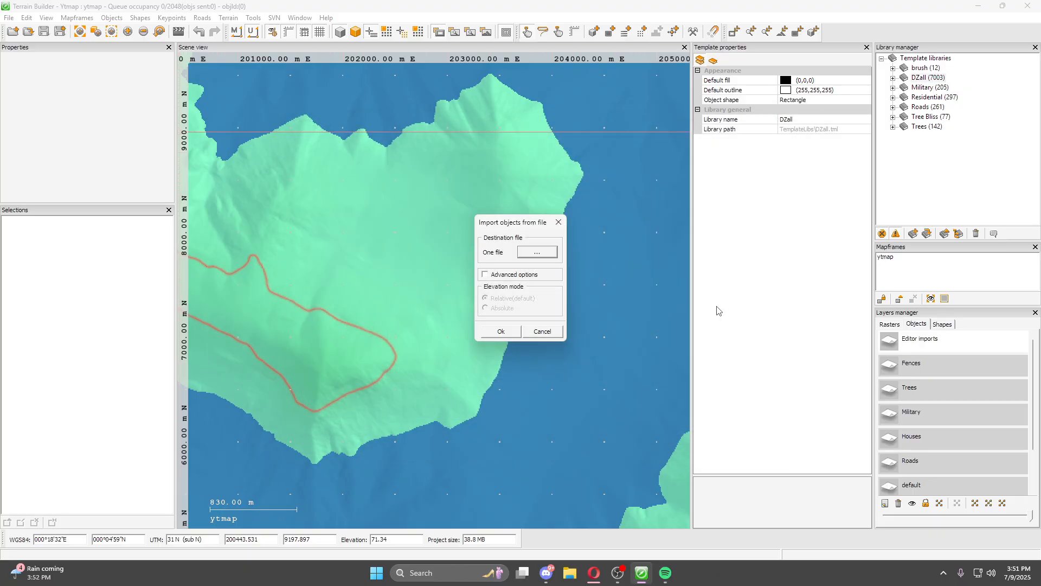
# Step: Import the chosen objects with advanced options enabled and the elevation mode set to Absolute
pyautogui.click(485, 274)
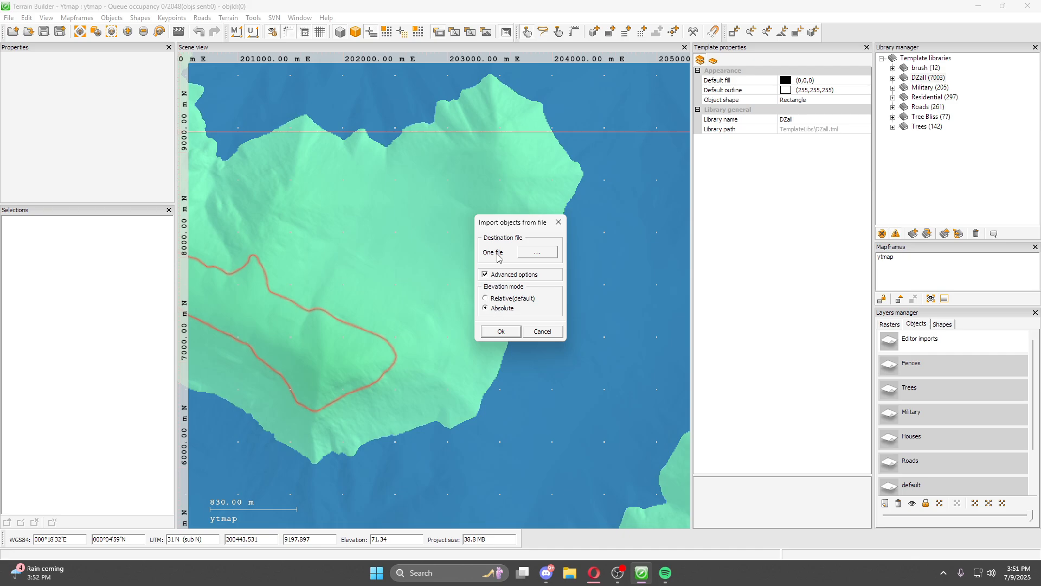
pyautogui.click(501, 331)
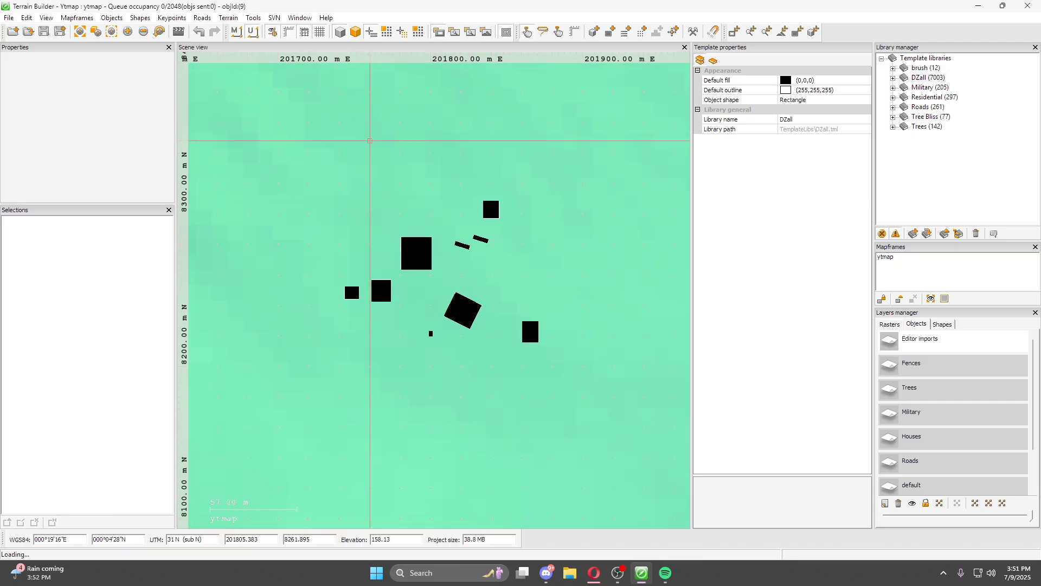
pyautogui.scroll(-2, 508, 271)
# Step: Switch to Buldozer and examine the imported houses, containers, rocks and wreck on the terrain from several sides
pyautogui.moveTo(402, 11); pyautogui.dragTo(1040, 109)
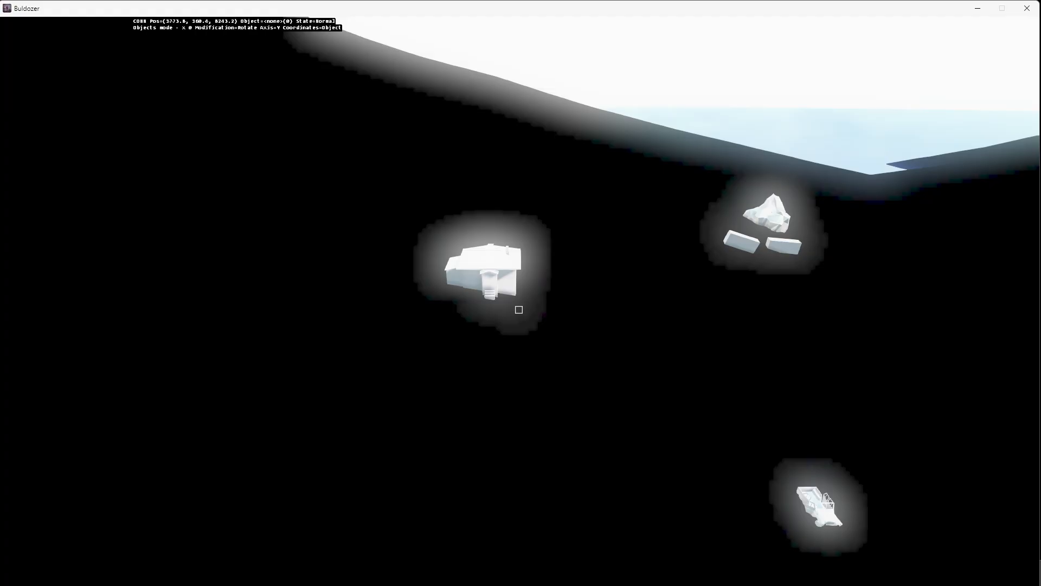
pyautogui.press('w')
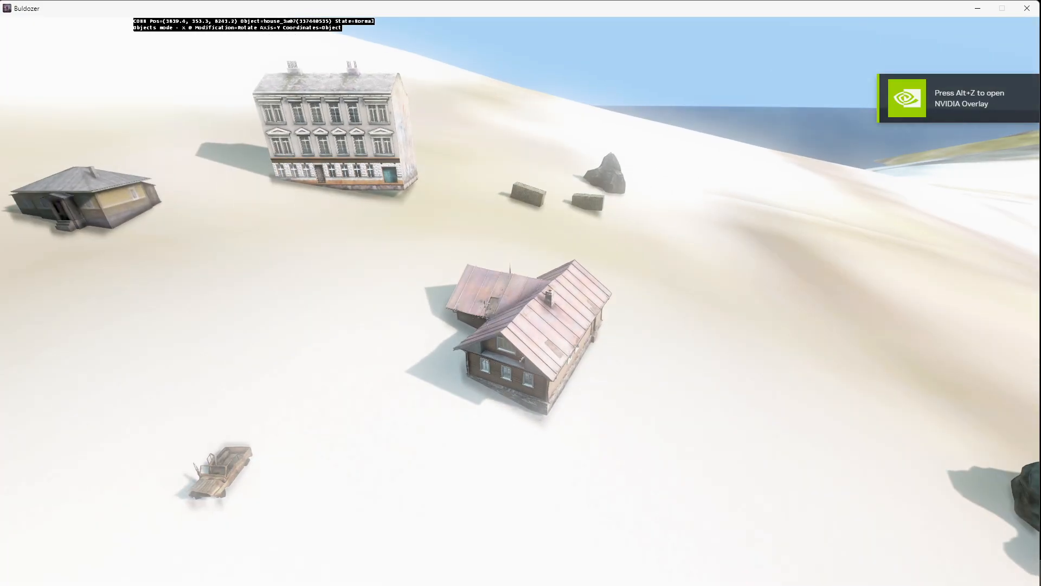
pyautogui.press('s')
pyautogui.press('d')
pyautogui.press('s')
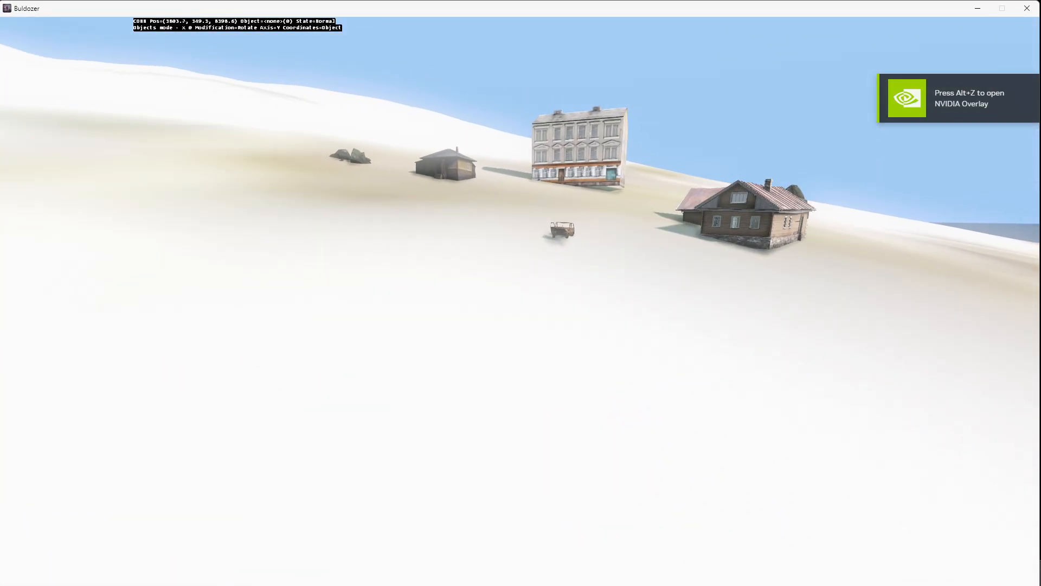
pyautogui.press('w')
pyautogui.press('a')
pyautogui.press('a')
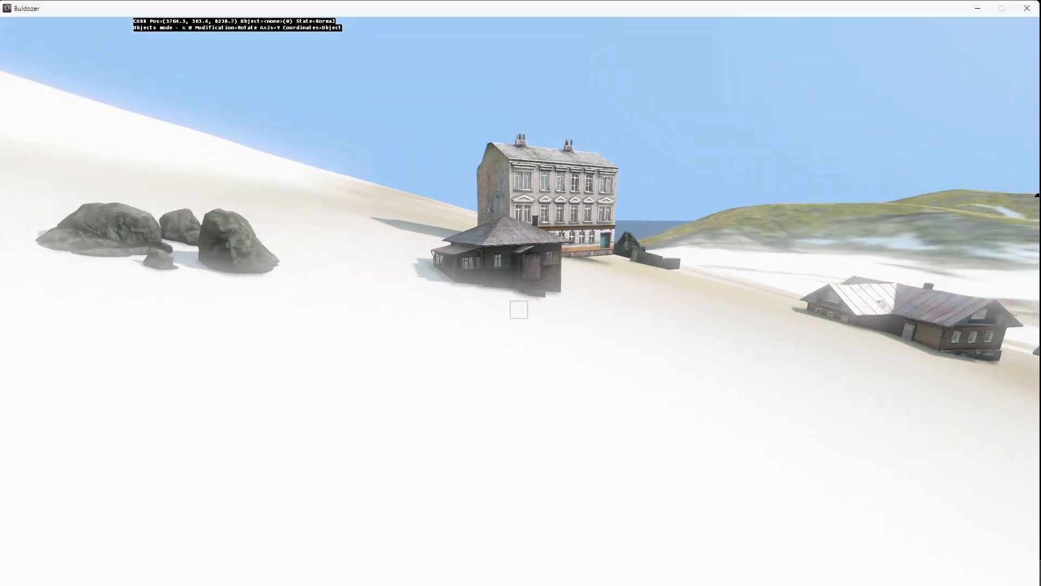
pyautogui.press('w')
pyautogui.press('w')
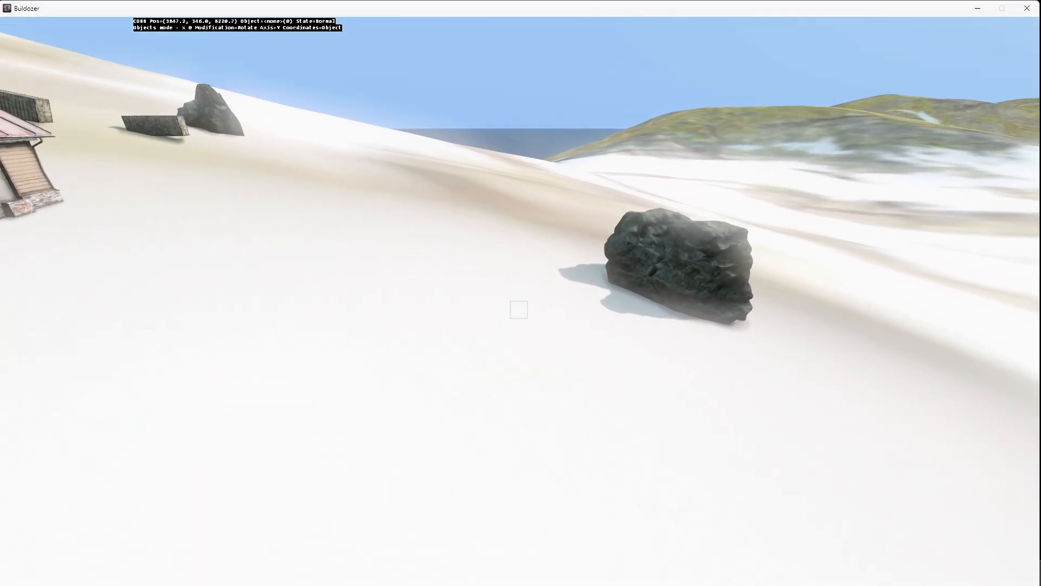
# Step: Examine how the two camouflage containers and the large rock beside them sit on the slope
pyautogui.press('s')
pyautogui.press('w')
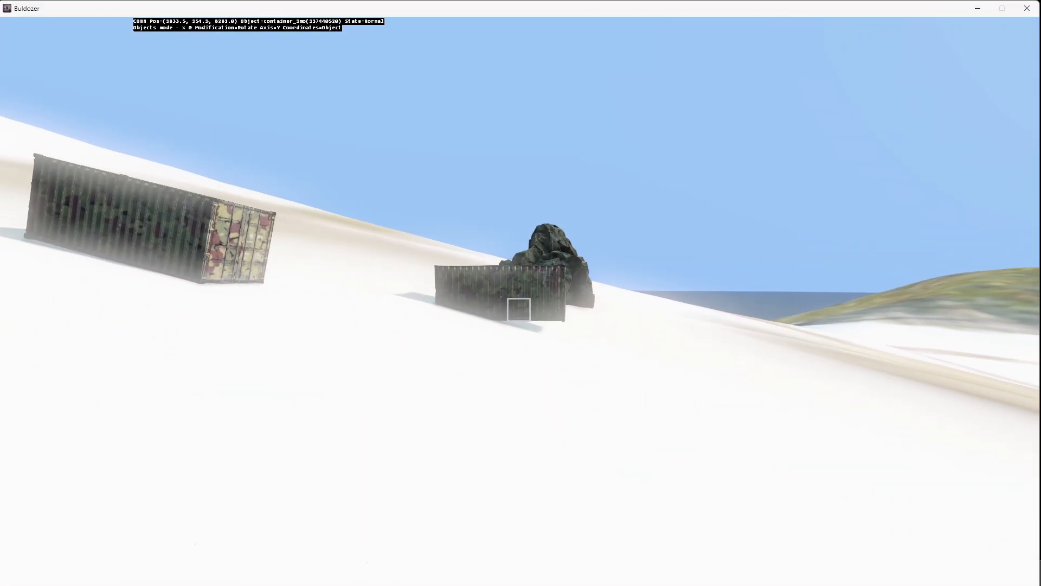
pyautogui.press('d')
pyautogui.press('a')
pyautogui.press('w')
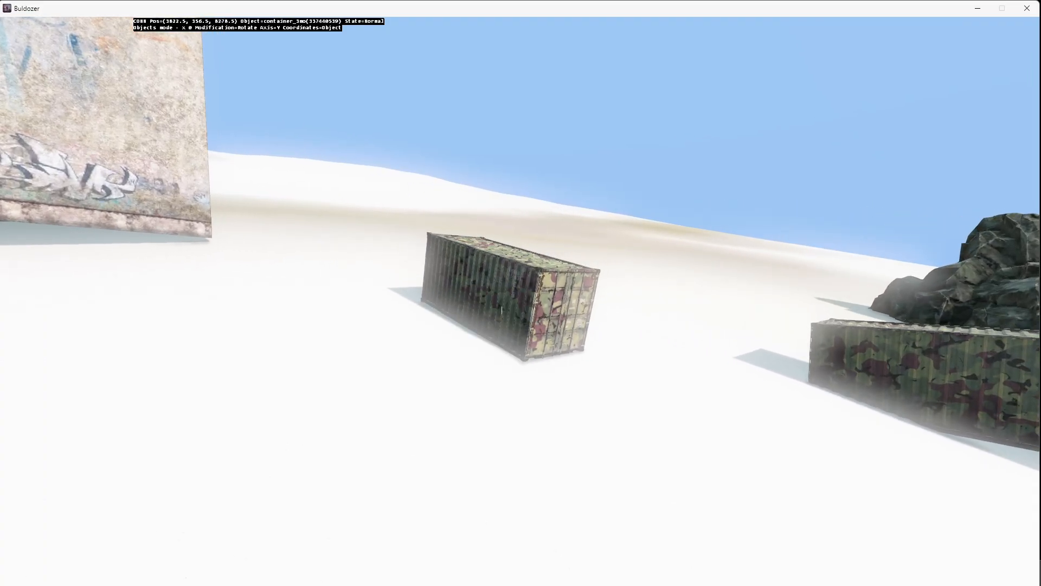
pyautogui.press('s')
pyautogui.press('w')
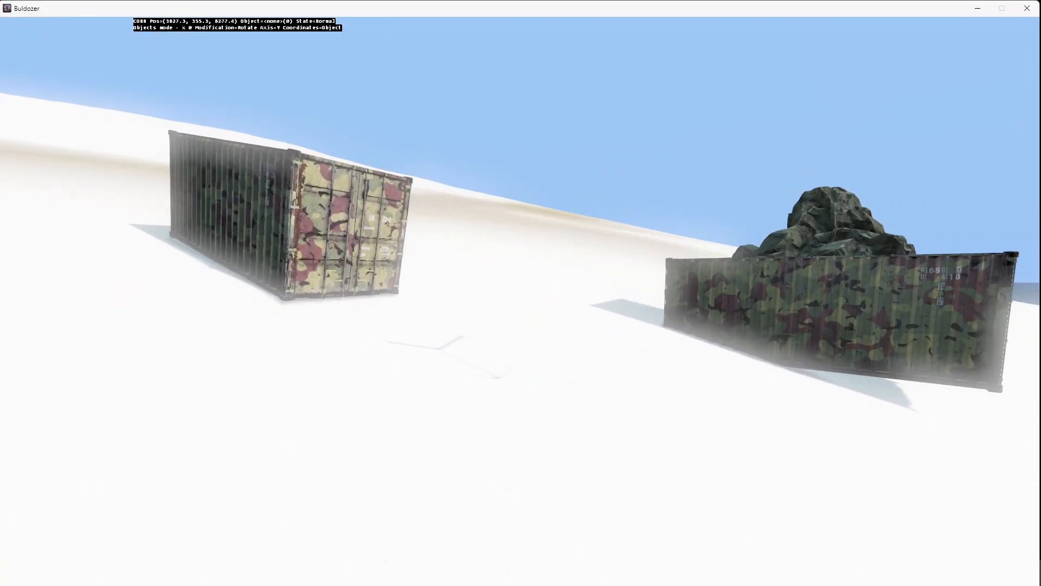
# Step: Select the camouflage container nearest the large rock and inspect its placement from the side, above and the door end, clearing the selection when finished
pyautogui.click(515, 312)
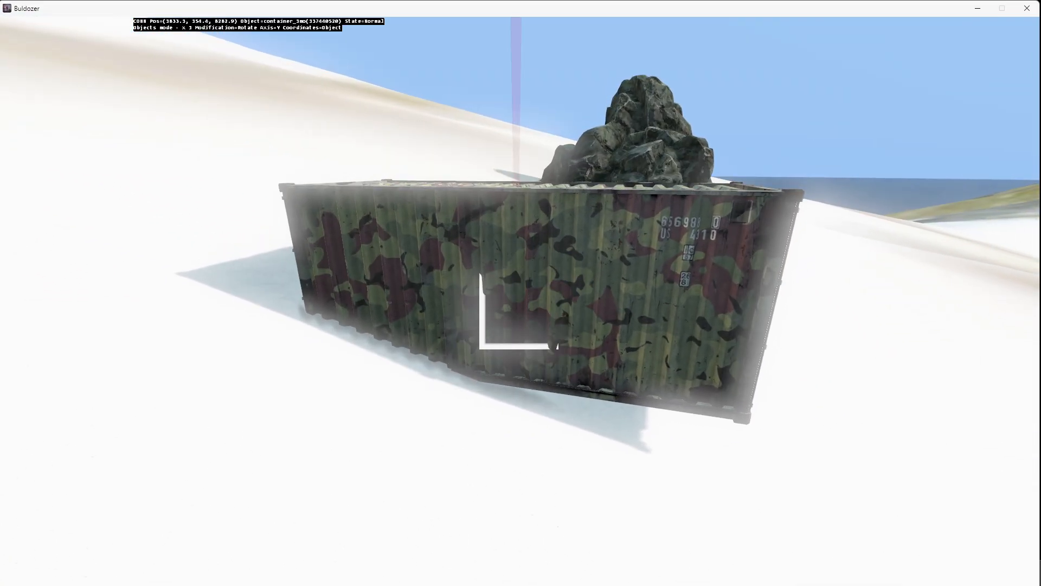
pyautogui.moveTo(519, 309); pyautogui.dragTo(519, 310)
pyautogui.press('s')
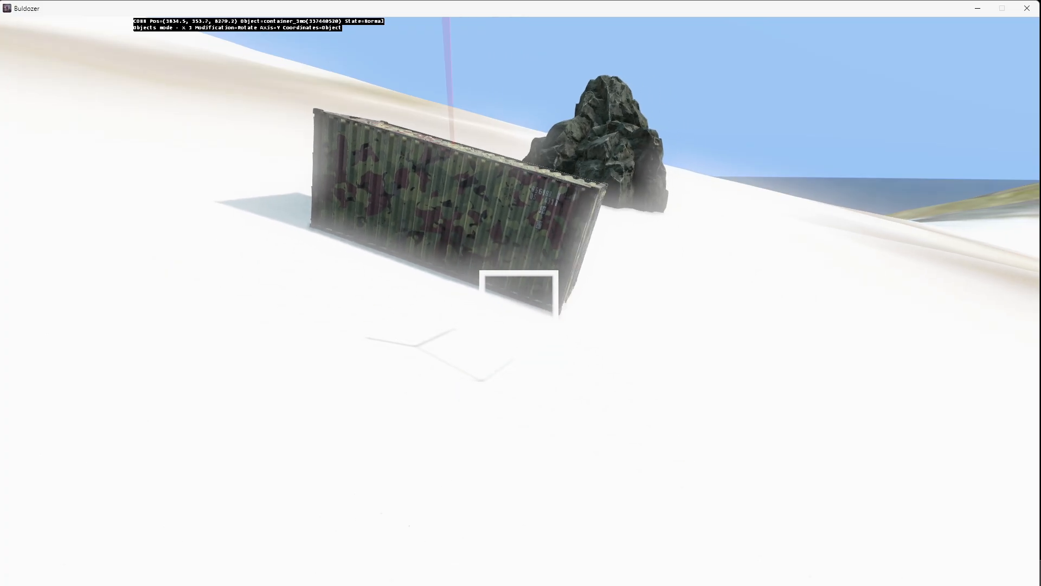
pyautogui.press('d')
pyautogui.press('s')
pyautogui.press('w')
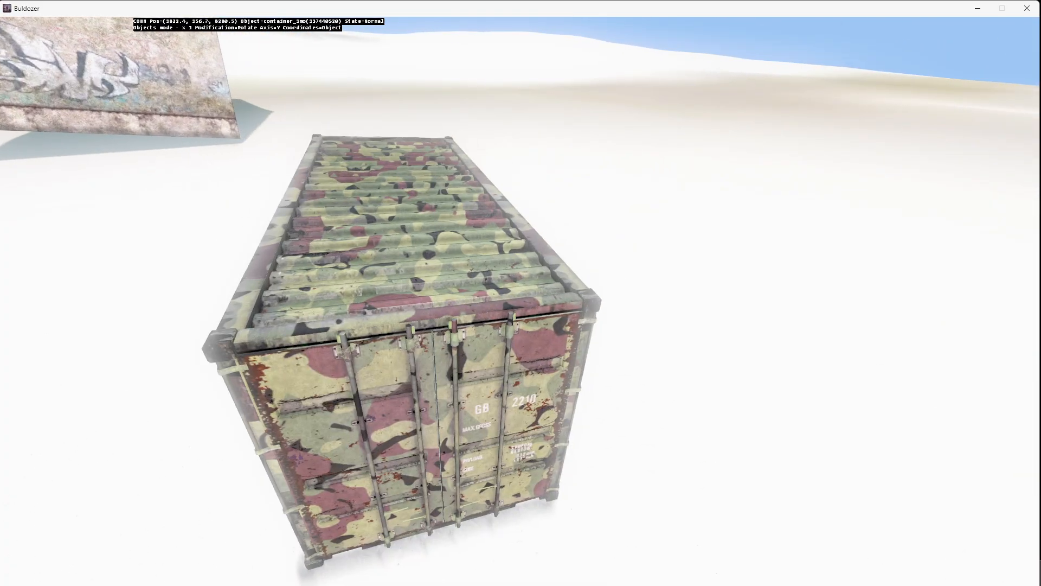
pyautogui.press('s')
pyautogui.press('s')
pyautogui.press('d')
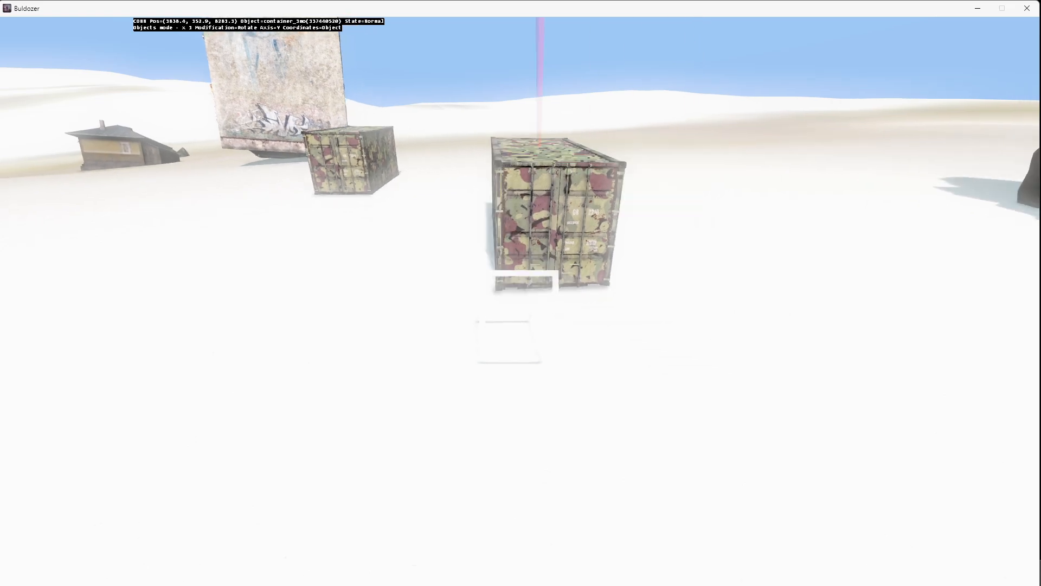
pyautogui.press('w')
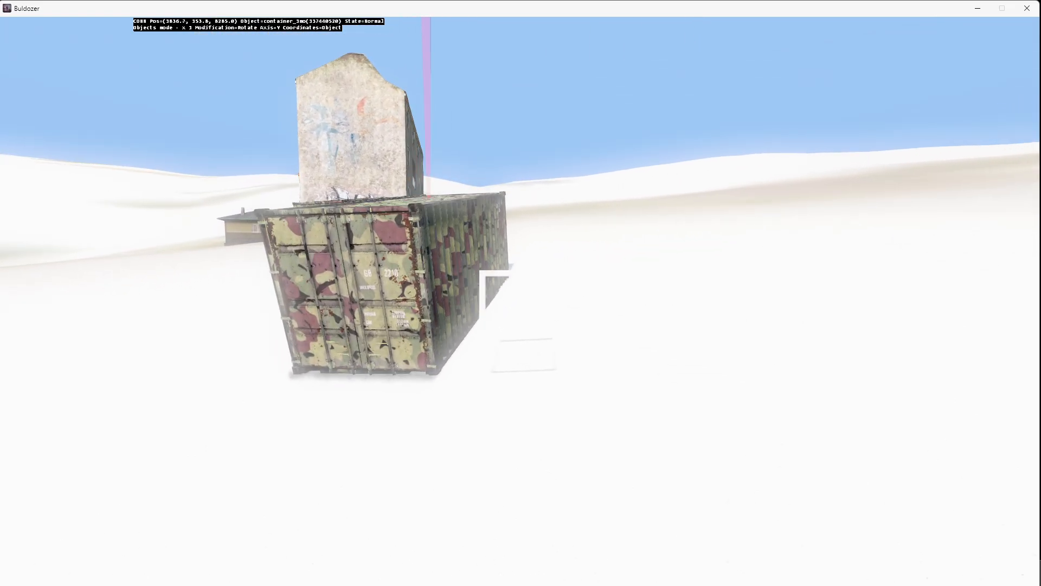
pyautogui.press('a')
pyautogui.press('s')
pyautogui.click(523, 355)
# Step: Examine the whole group of imported houses, apartment block, containers, rocks and wreck from several sides of the hillside
pyautogui.press('a')
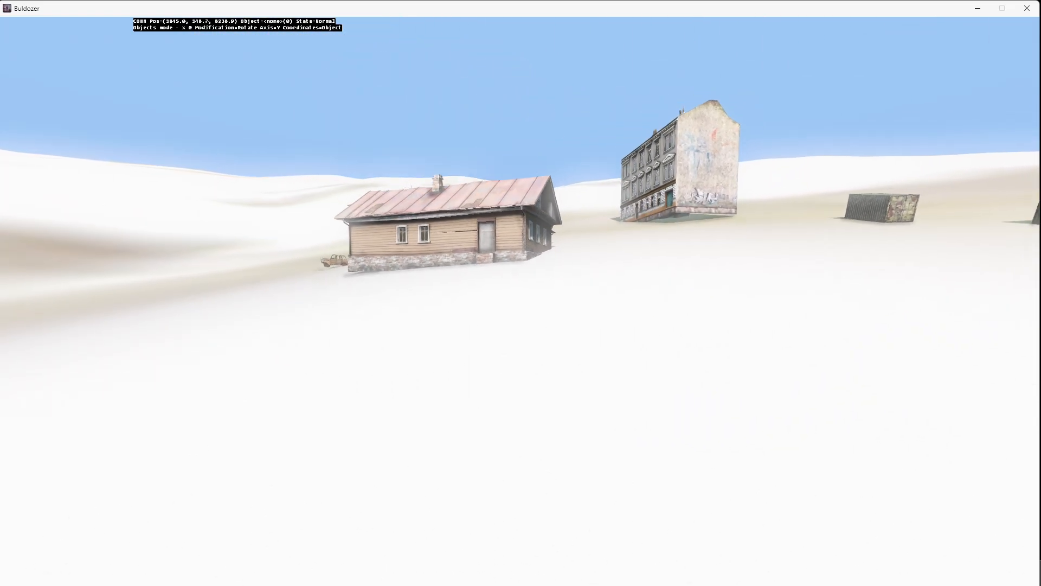
pyautogui.press('s')
pyautogui.press('w')
pyautogui.press('w')
pyautogui.press('d')
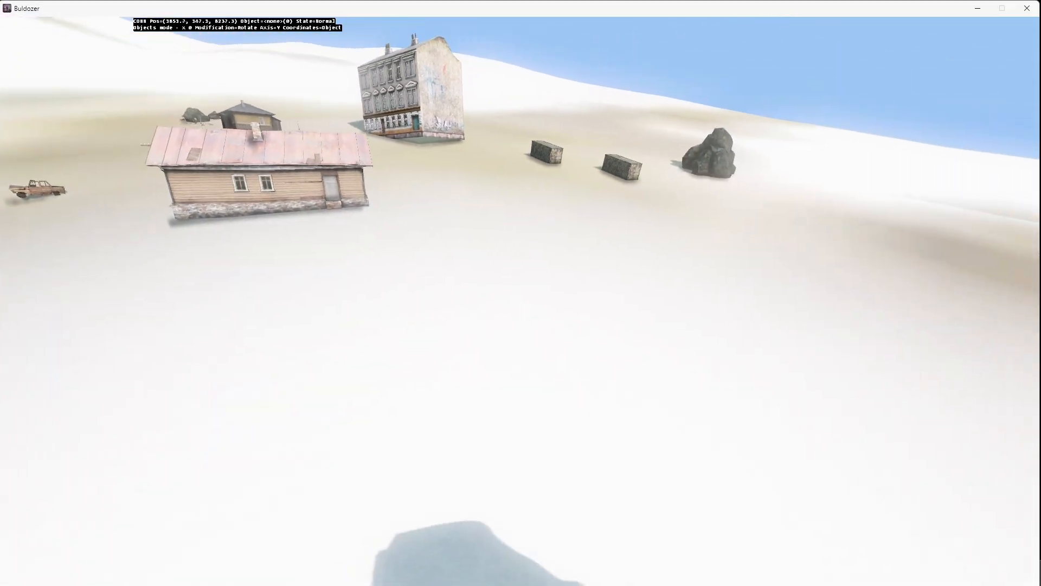
pyautogui.press('a')
pyautogui.press('s')
pyautogui.press('w')
pyautogui.press('a')
pyautogui.press('d')
pyautogui.press('s')
pyautogui.press('w')
pyautogui.press('a')
pyautogui.press('d')
pyautogui.press('s')
pyautogui.press('a')
pyautogui.press('s')
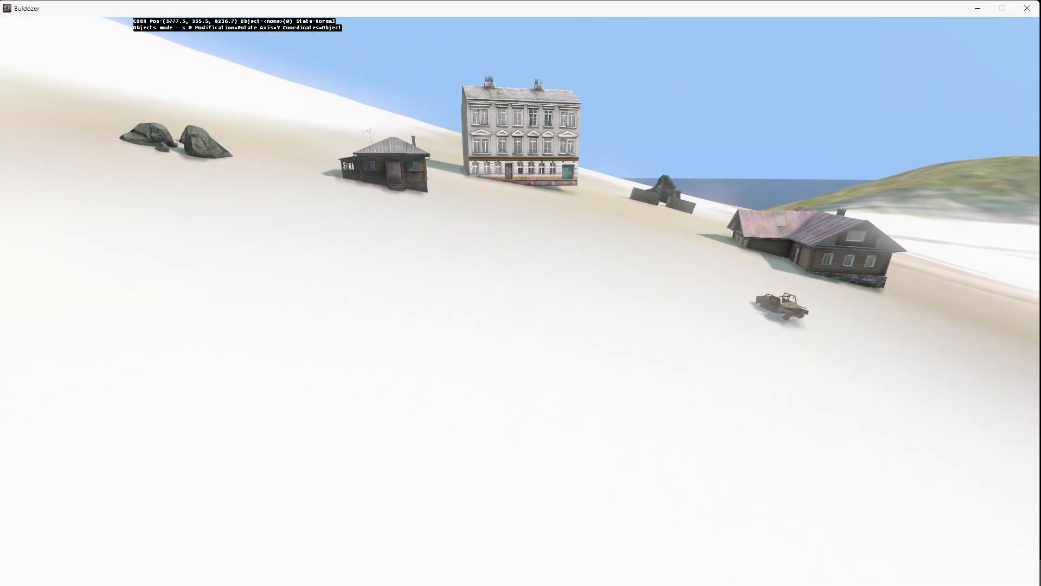
pyautogui.press('w')
pyautogui.press('a')
pyautogui.press('w')
pyautogui.press('d')
pyautogui.press('s')
pyautogui.press('a')
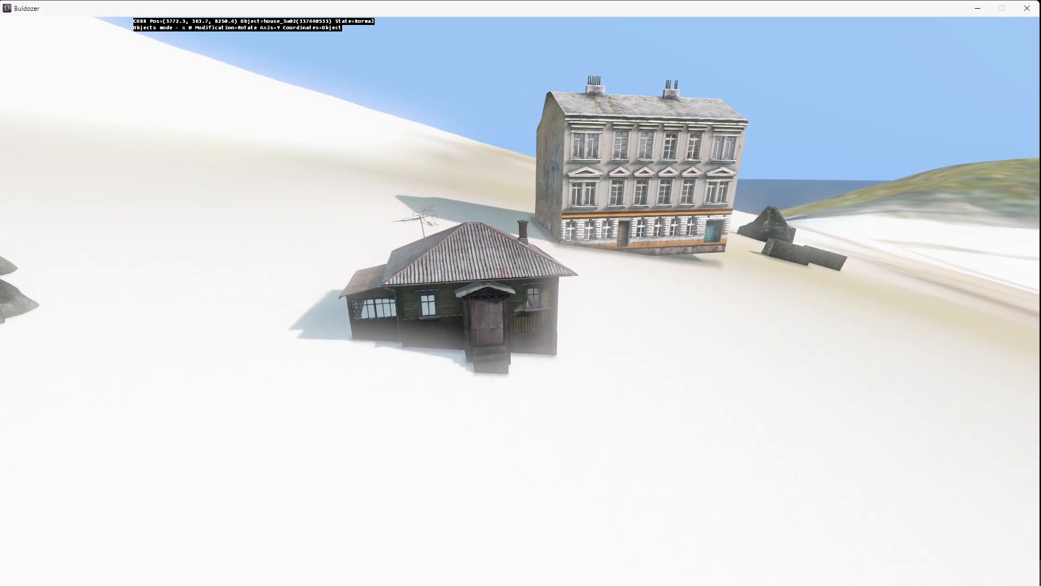
pyautogui.press('d')
pyautogui.press('Escape')
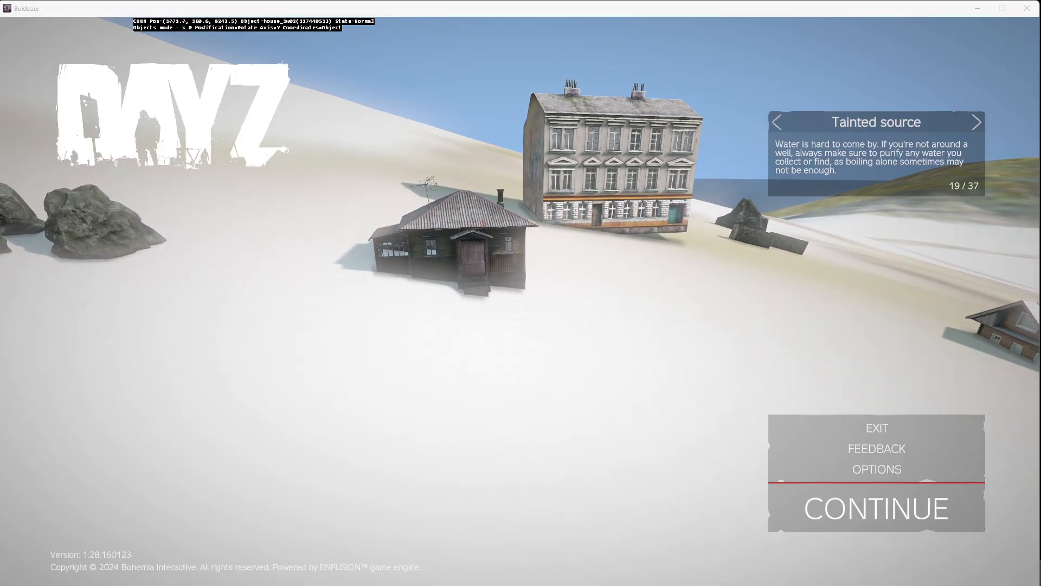
pyautogui.hotkey('alt', 'Tab')
pyautogui.click(641, 87)
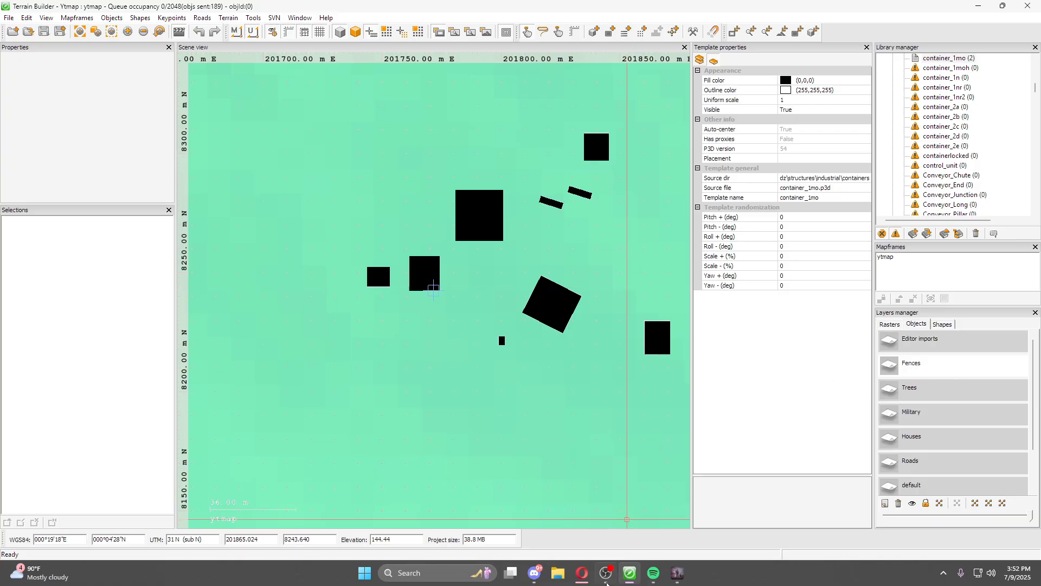
pyautogui.click(676, 572)
# Step: Inspect the placement of the small dark house, the rock cluster and the vehicle wreck up close
pyautogui.press('w')
pyautogui.press('a')
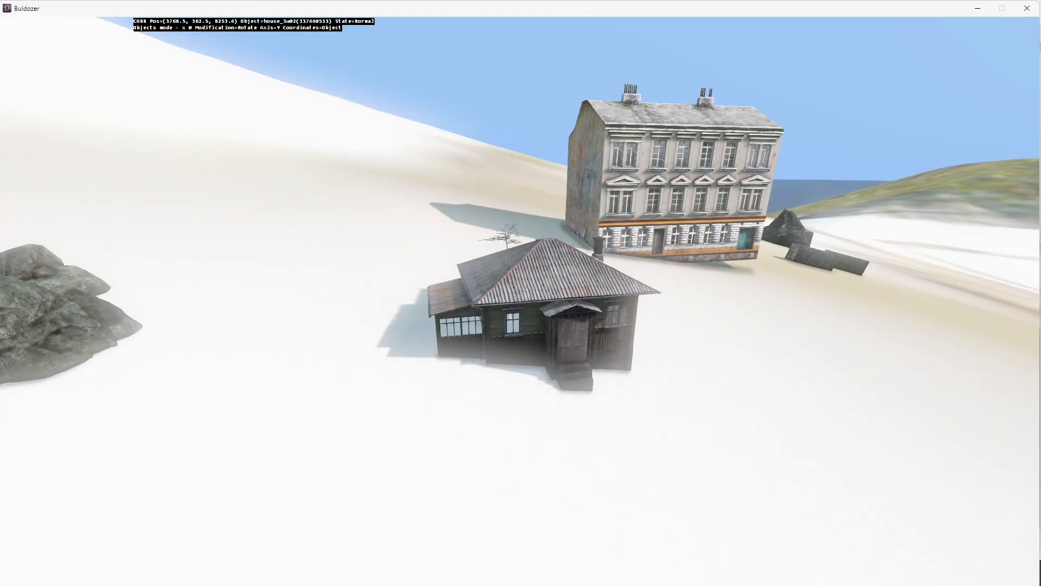
pyautogui.press('a')
pyautogui.press('s')
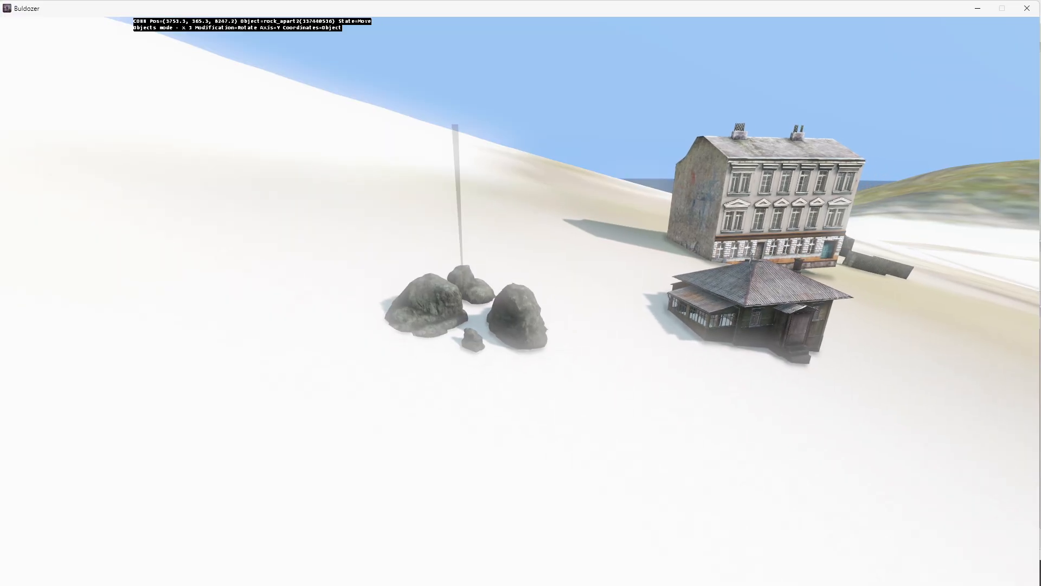
pyautogui.press('d')
pyautogui.press('w')
pyautogui.press('s')
pyautogui.press('d')
pyautogui.press('w')
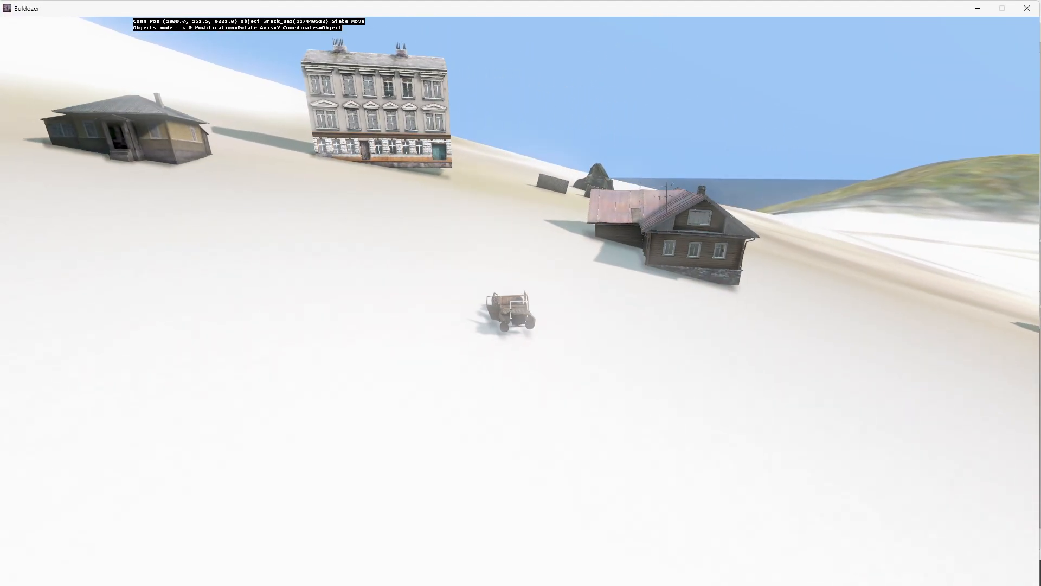
pyautogui.press('space')
pyautogui.click(519, 309)
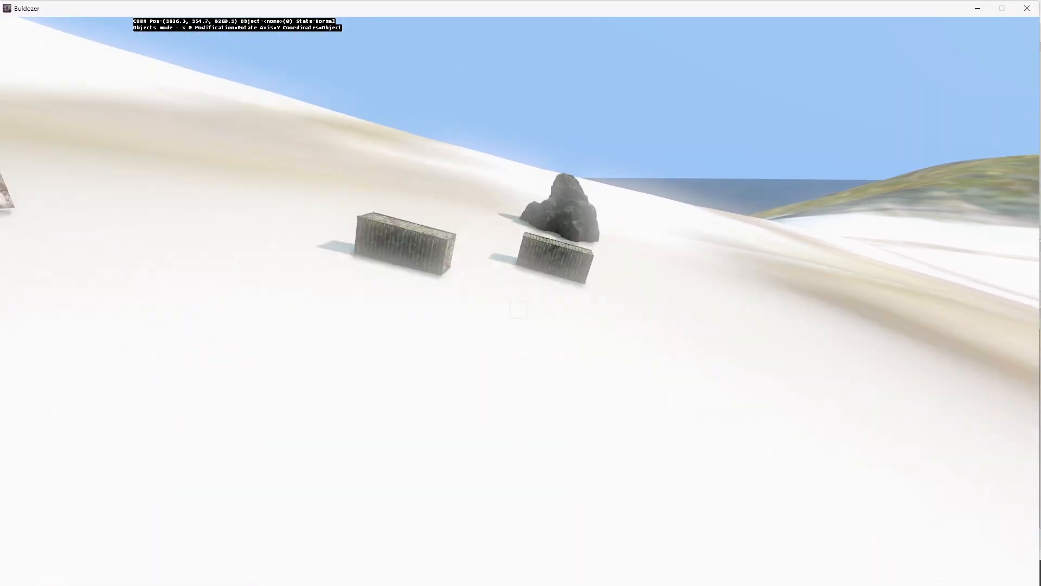
# Step: Review the placement of the containers, the red-roofed wooden house and the apartment block on the slope once more
pyautogui.press('s')
pyautogui.press('a')
pyautogui.press('s')
pyautogui.press('w')
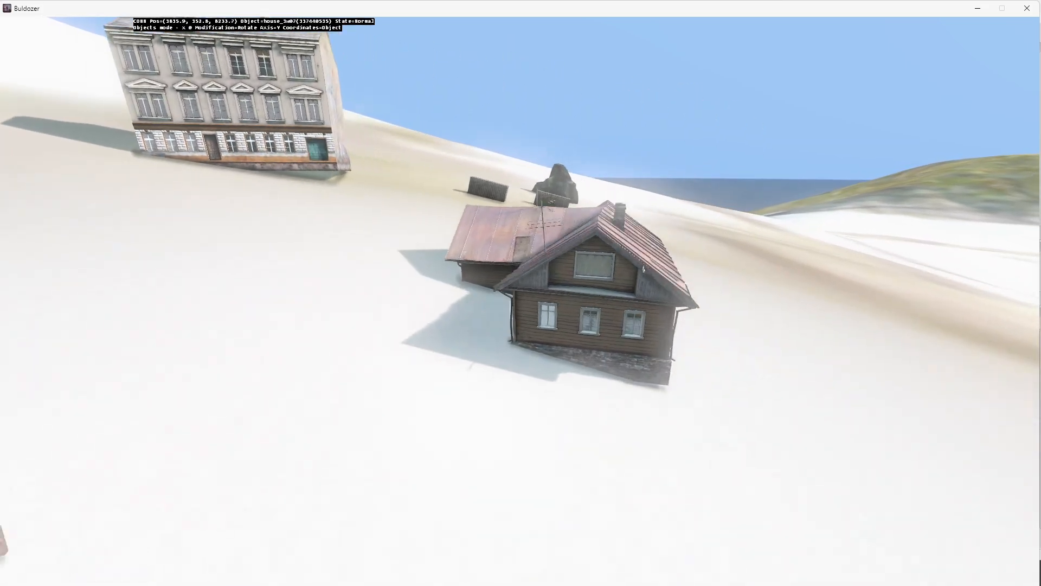
pyautogui.press('s')
pyautogui.press('a')
pyautogui.press('w')
pyautogui.press('d')
pyautogui.press('s')
pyautogui.press('a')
pyautogui.press('w')
pyautogui.press('s')
# Step: Switch to Terrain Builder and move the houseblock_2f9 object to the Houses layer
pyautogui.press('Escape')
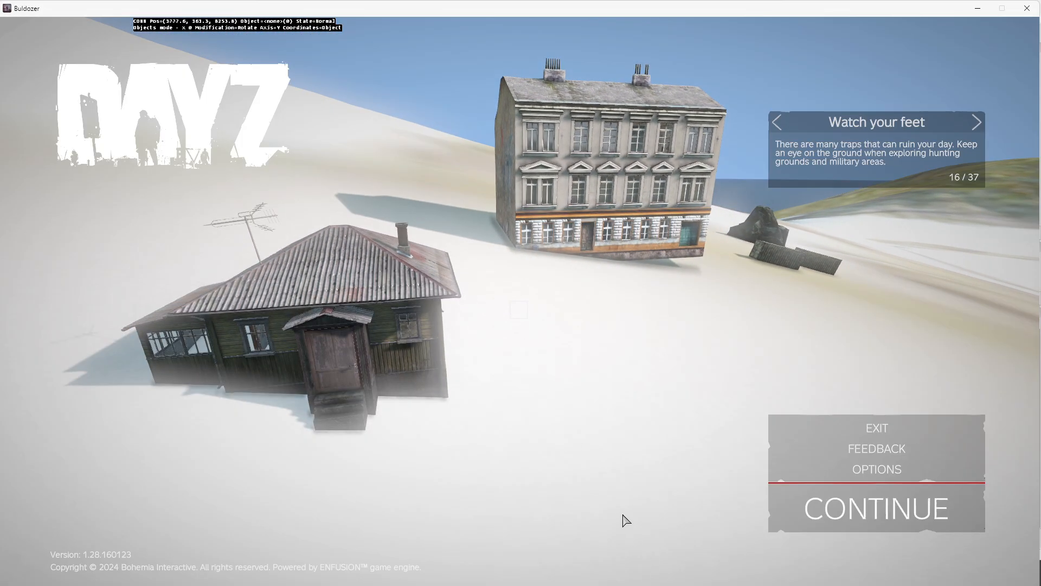
pyautogui.press('super')
pyautogui.click(637, 580)
pyautogui.scroll(3, 459, 230)
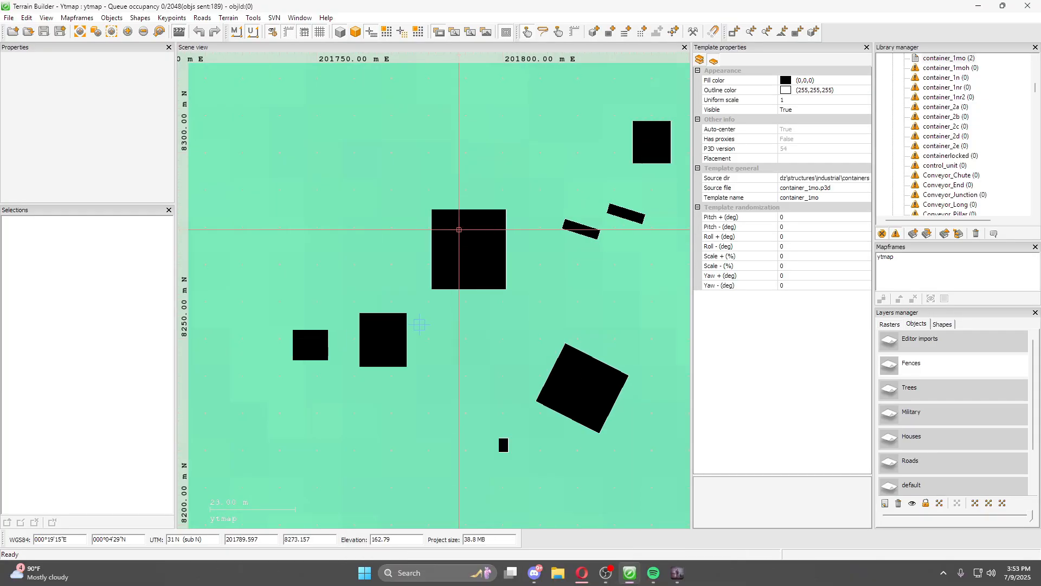
pyautogui.click(559, 31)
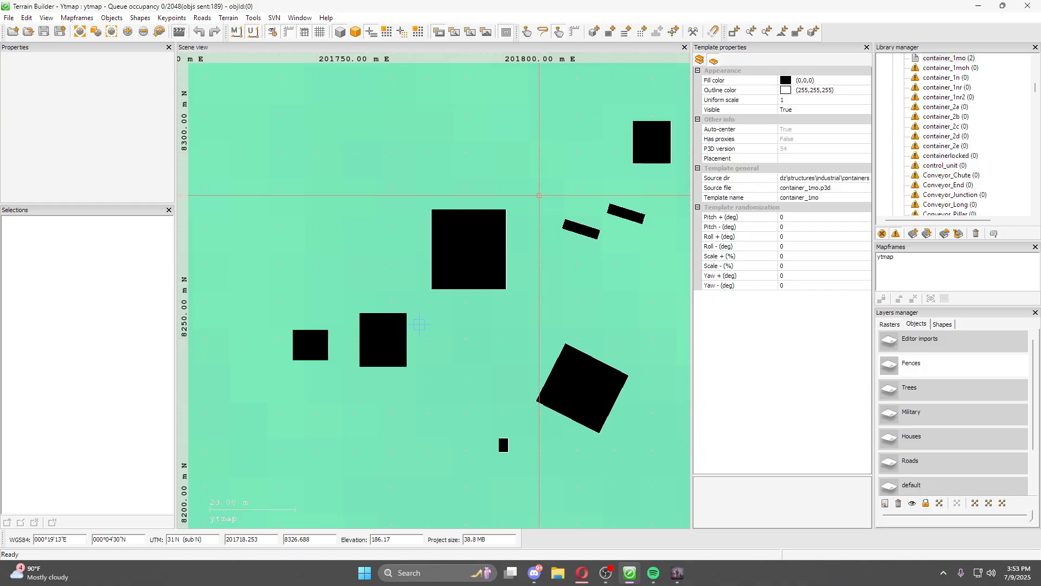
pyautogui.click(477, 244)
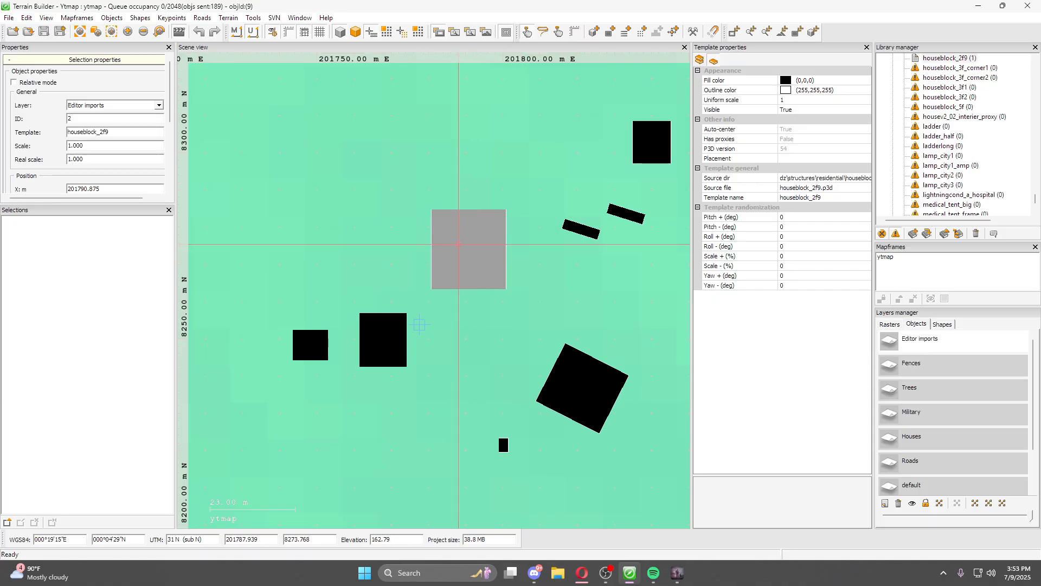
pyautogui.click(159, 105)
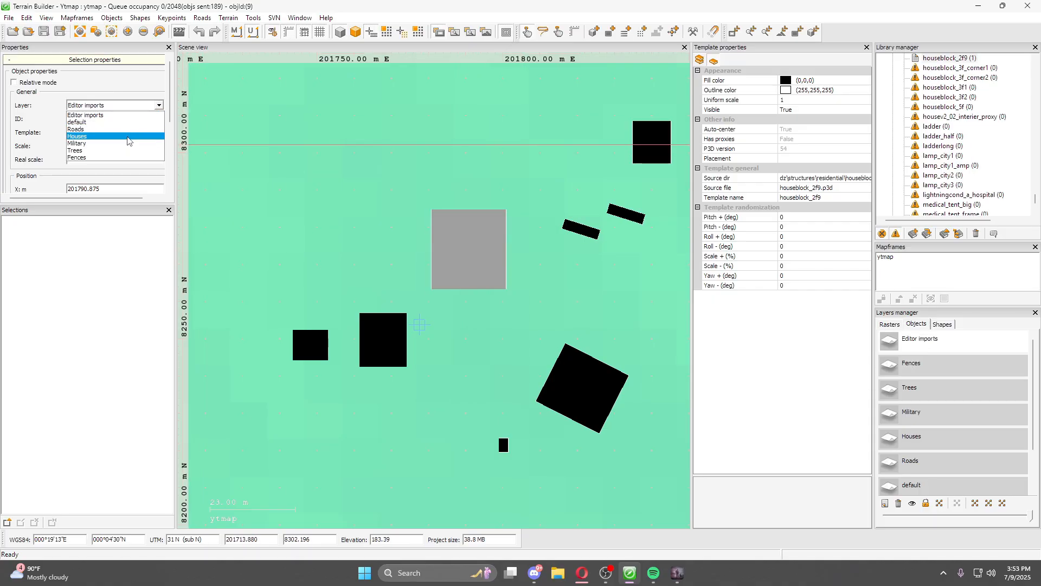
pyautogui.click(130, 137)
# Step: Move the rotated house_1w07 object to the Houses layer
pyautogui.click(591, 394)
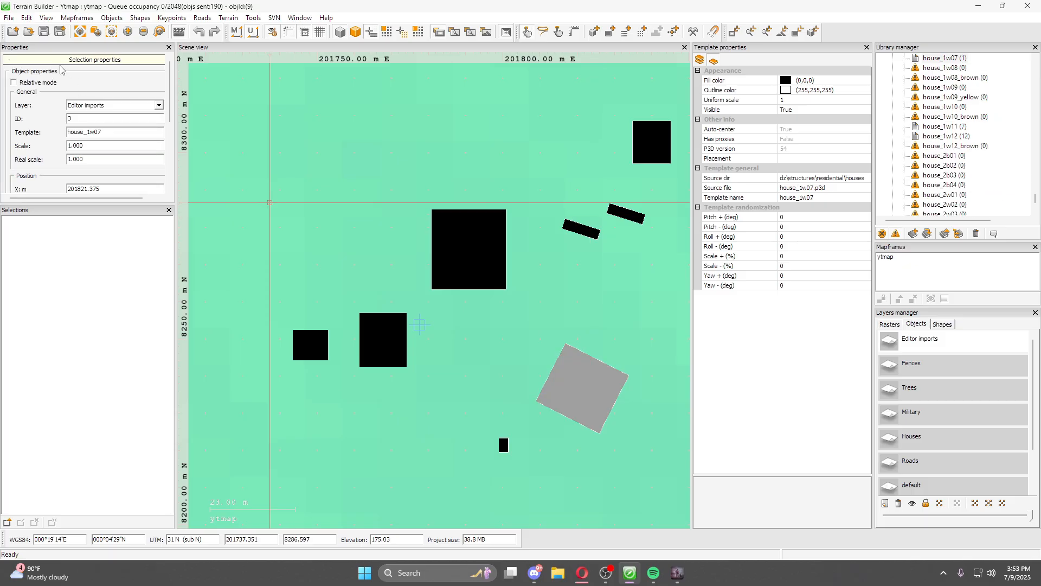
pyautogui.click(159, 105)
pyautogui.click(115, 136)
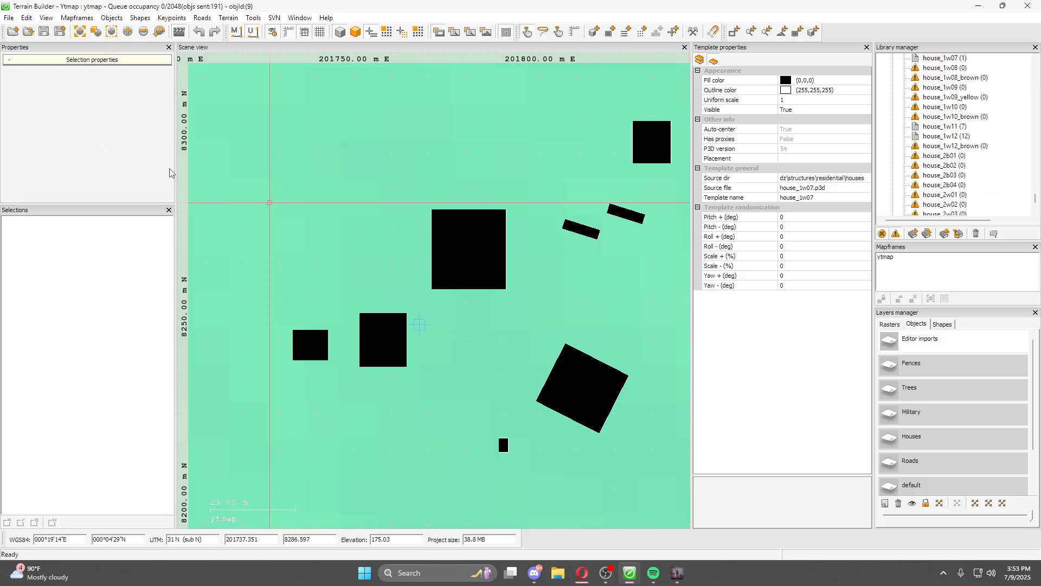
pyautogui.click(503, 444)
pyautogui.click(159, 106)
pyautogui.click(348, 182)
# Step: Save the ytmap project
pyautogui.scroll(-8, 419, 324)
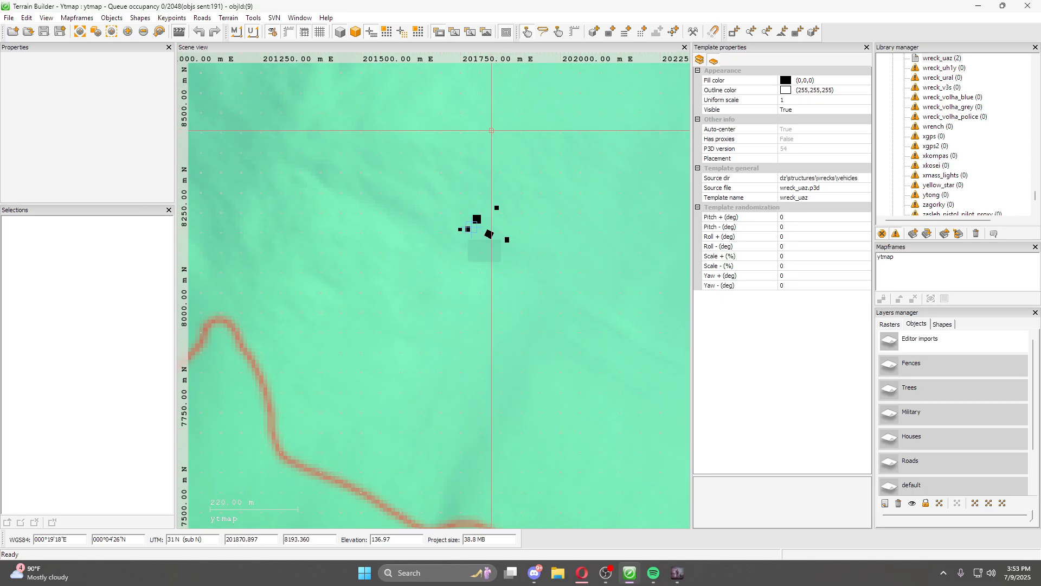
pyautogui.scroll(2, 478, 180)
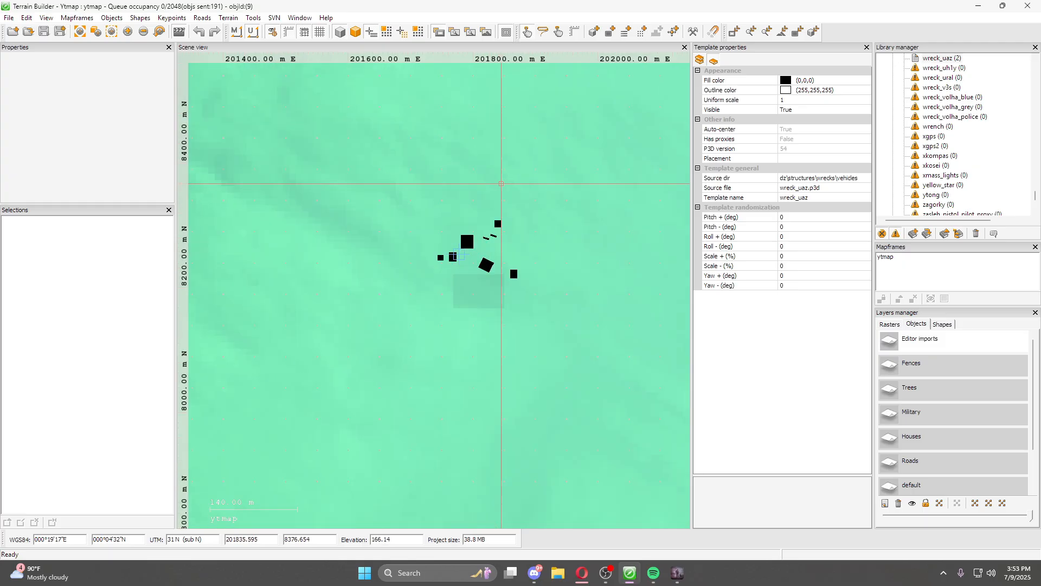
pyautogui.click(44, 33)
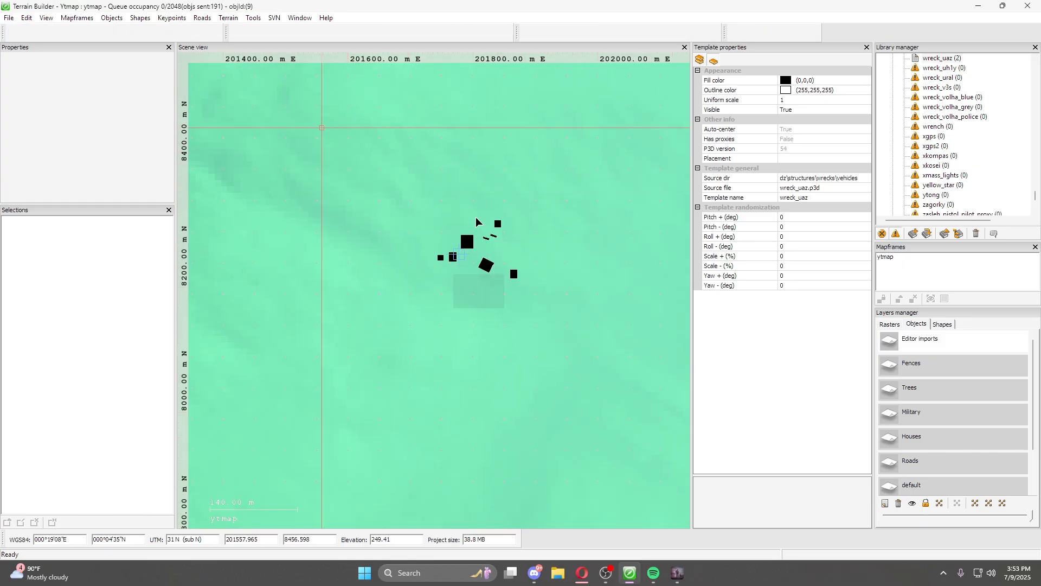
# Step: Start exporting the terrain as a WRP file and browse to the ytmap folder on Local Disk (P:)
pyautogui.click(9, 18)
pyautogui.moveTo(69, 135)
pyautogui.click(151, 217)
pyautogui.scroll(-5, 44, 217)
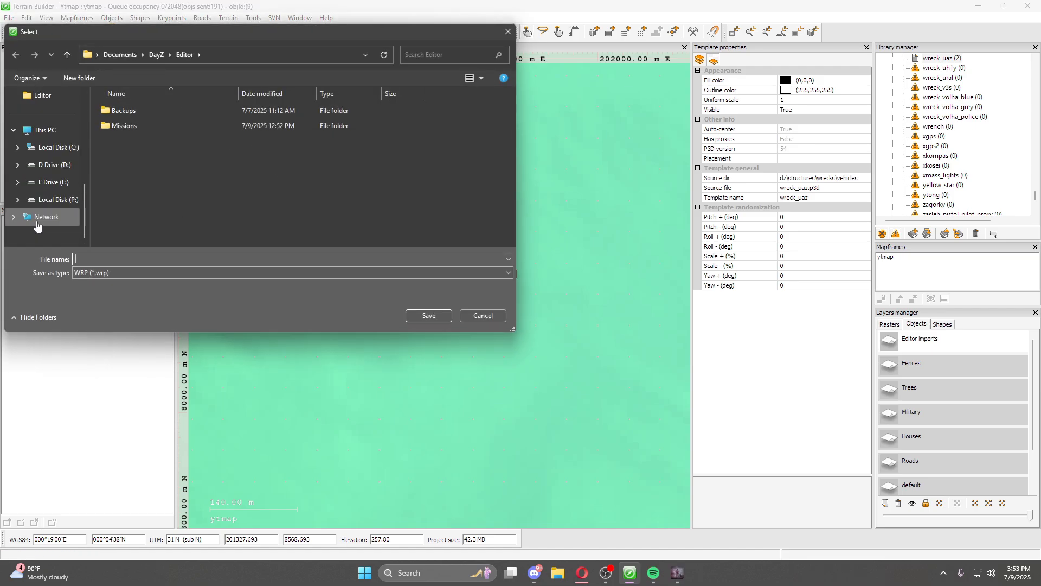
pyautogui.click(66, 202)
pyautogui.scroll(-10, 203, 181)
pyautogui.doubleClick(154, 237)
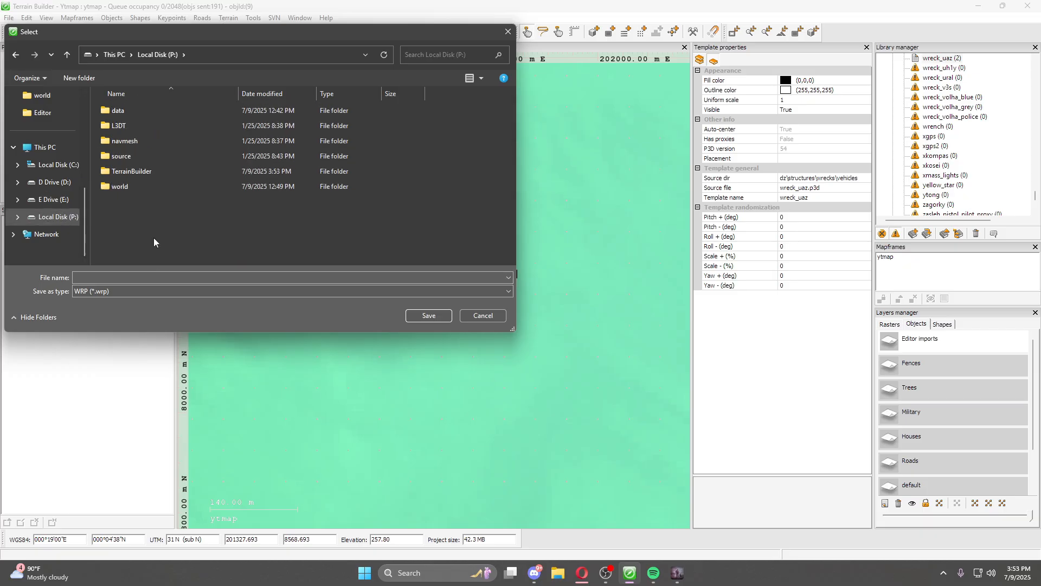
# Step: Export the terrain over the existing ytmap.wrp in the ytmap > world folder and close the export
pyautogui.doubleClick(149, 173)
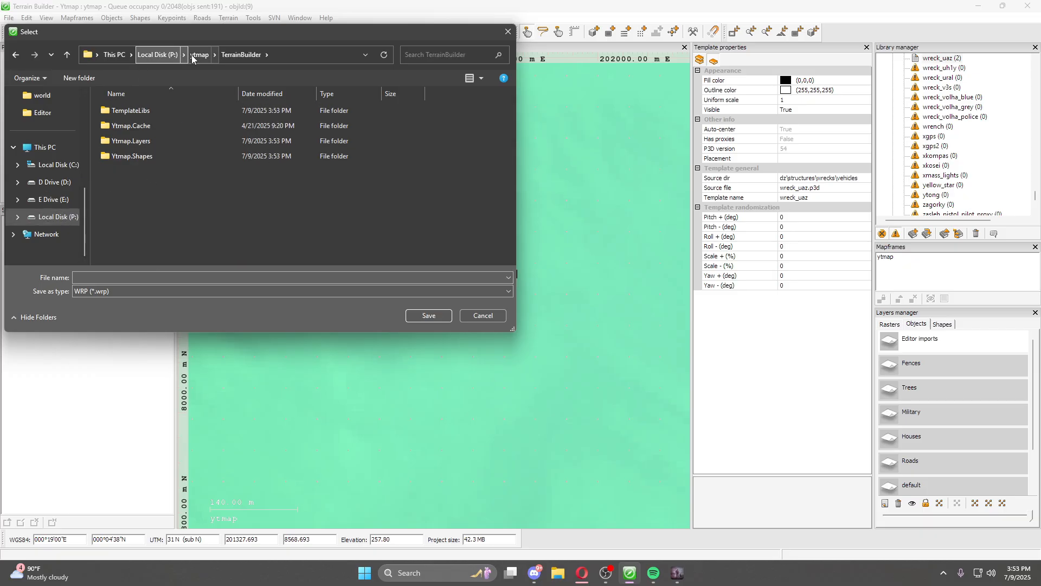
pyautogui.click(199, 55)
pyautogui.doubleClick(157, 186)
pyautogui.click(127, 110)
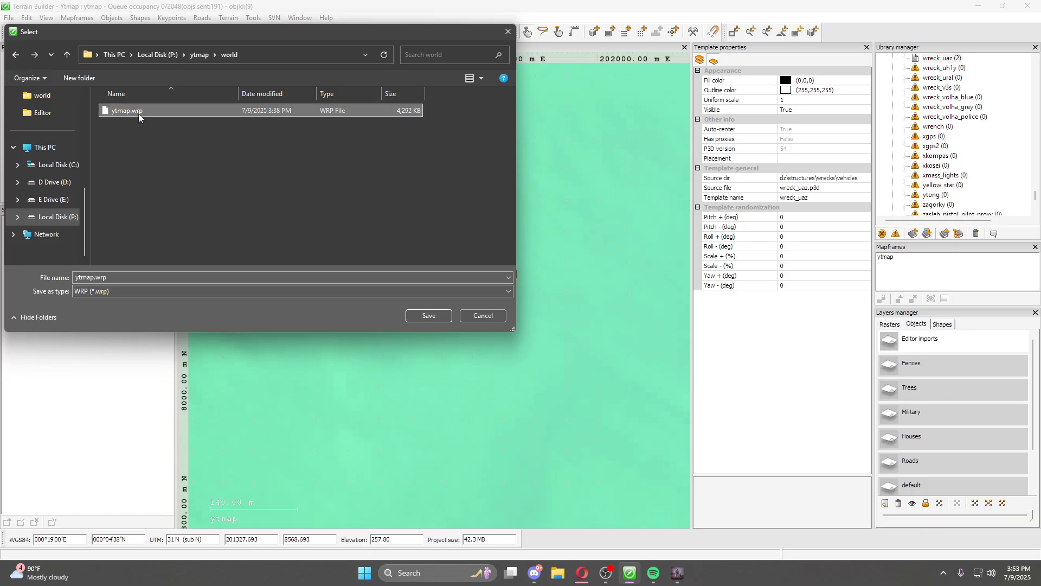
pyautogui.click(427, 316)
pyautogui.click(546, 285)
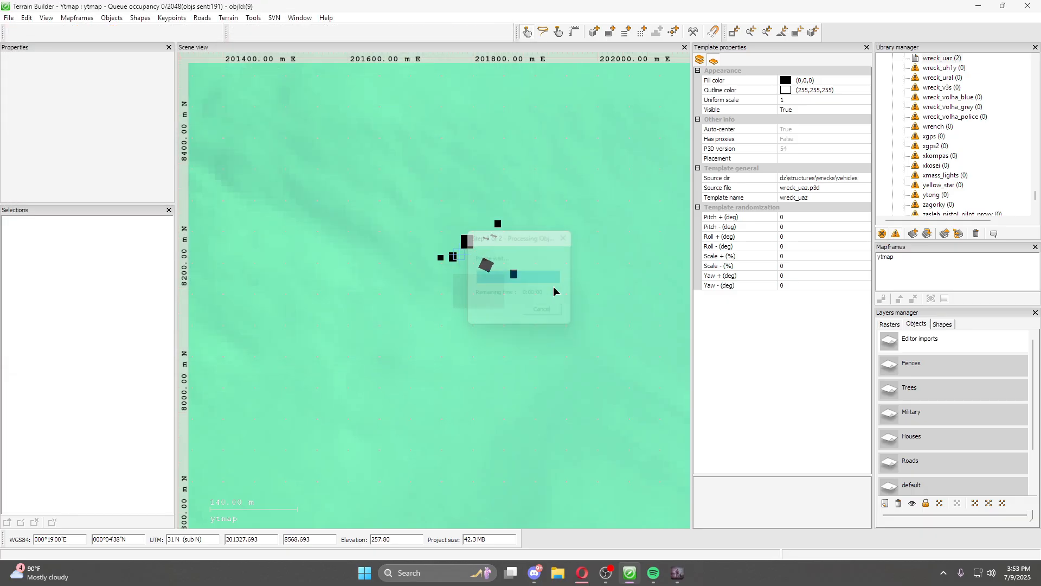
pyautogui.click(599, 332)
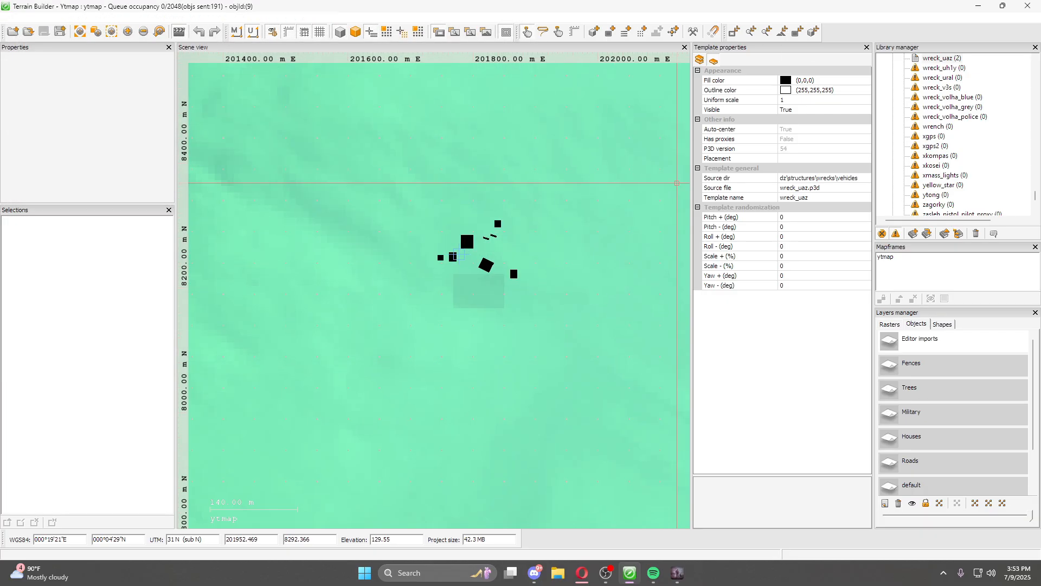
# Step: Open pboProject to view its output folder and source settings for ytmap, and close it without building
pyautogui.click(416, 572)
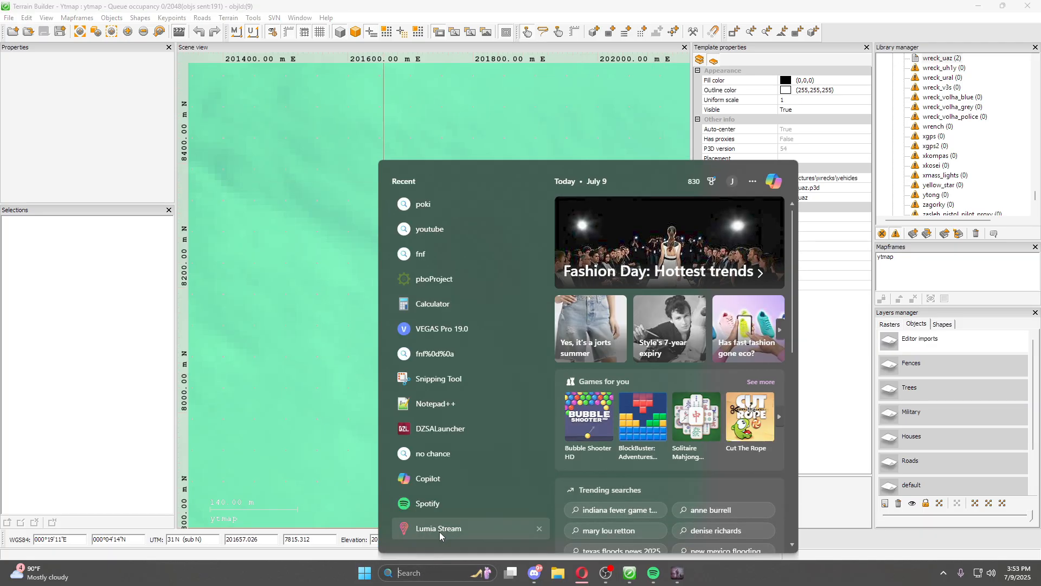
pyautogui.click(433, 276)
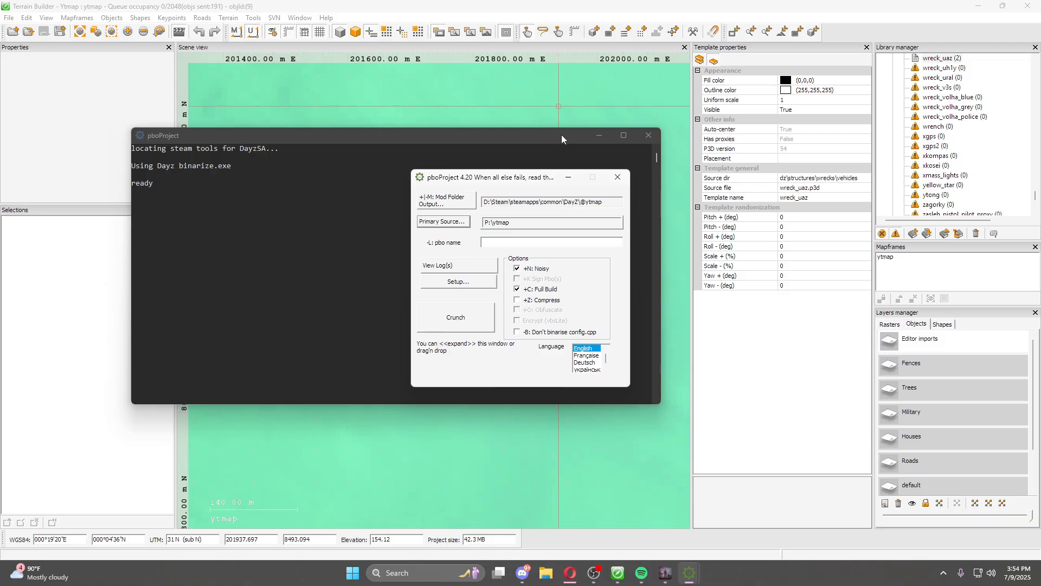
pyautogui.click(618, 177)
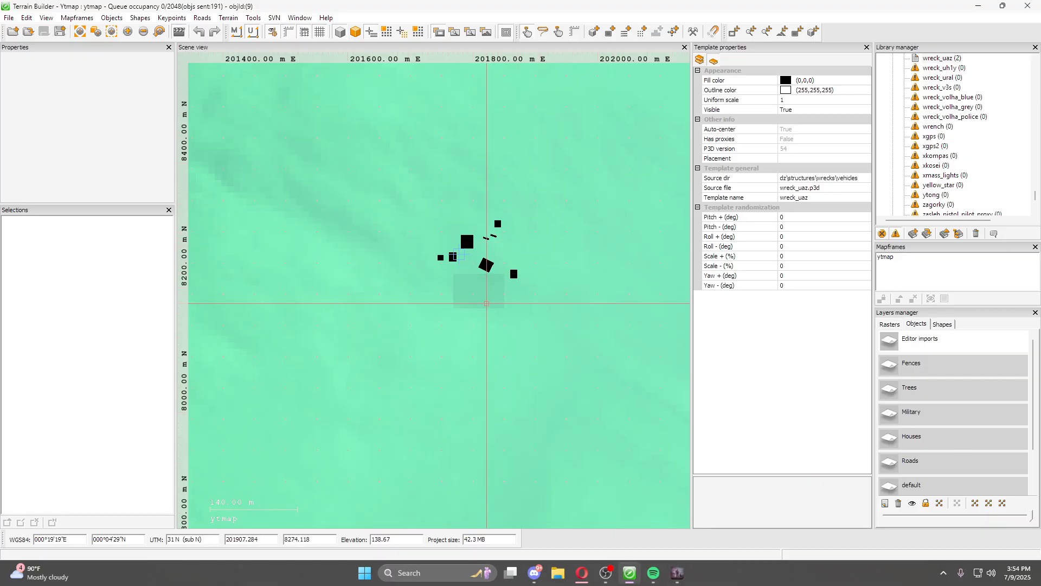
# Step: Examine the imported object cluster and the other object groups across the whole ytmap terrain
pyautogui.scroll(-2, 483, 228)
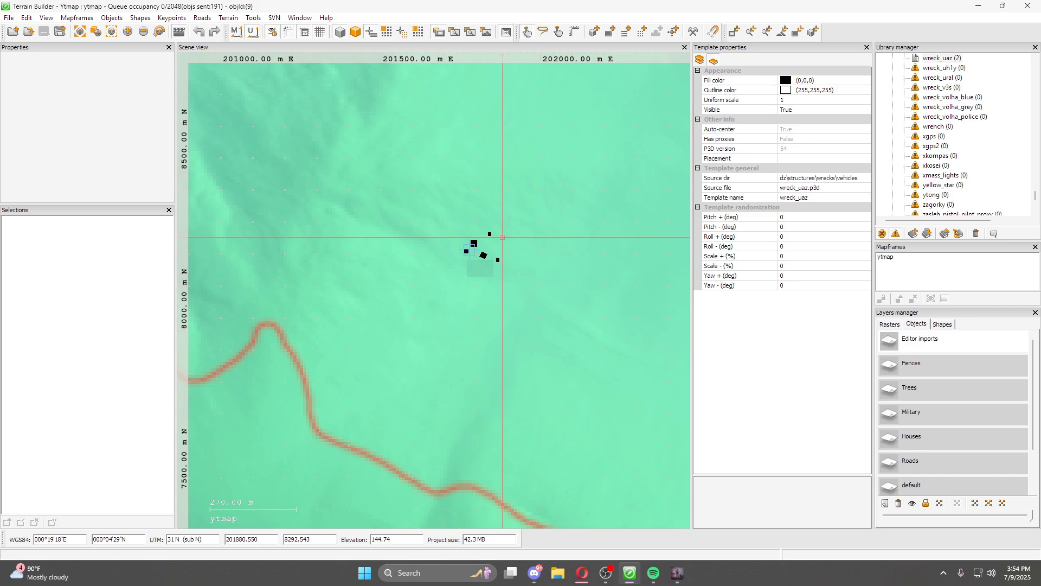
pyautogui.scroll(-6, 503, 237)
pyautogui.moveTo(530, 247); pyautogui.dragTo(340, 186, button='middle')
pyautogui.scroll(-2, 467, 234)
pyautogui.scroll(9, 347, 168)
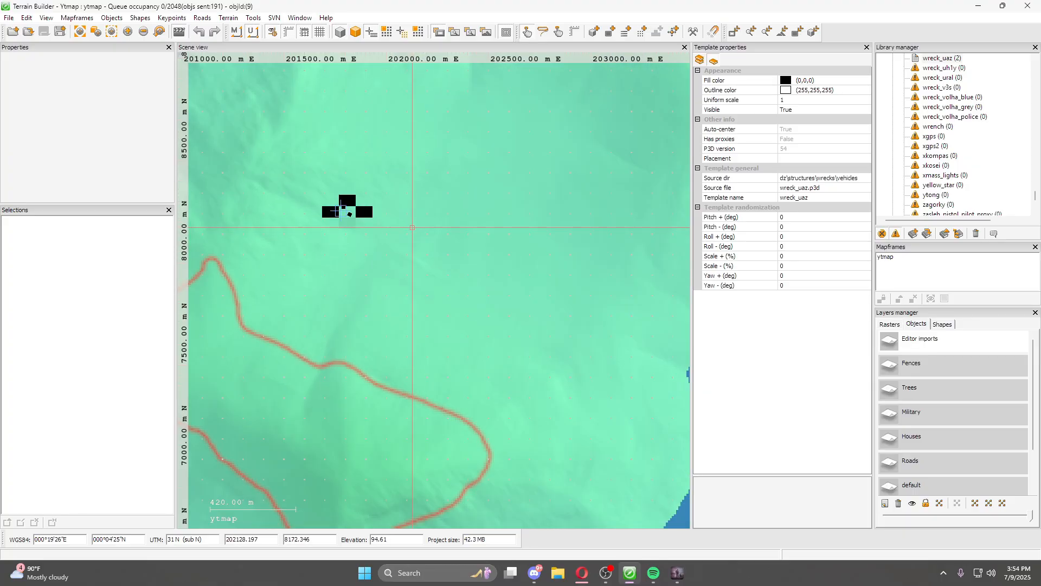
pyautogui.scroll(4, 401, 227)
pyautogui.moveTo(421, 177); pyautogui.dragTo(558, 229, button='middle')
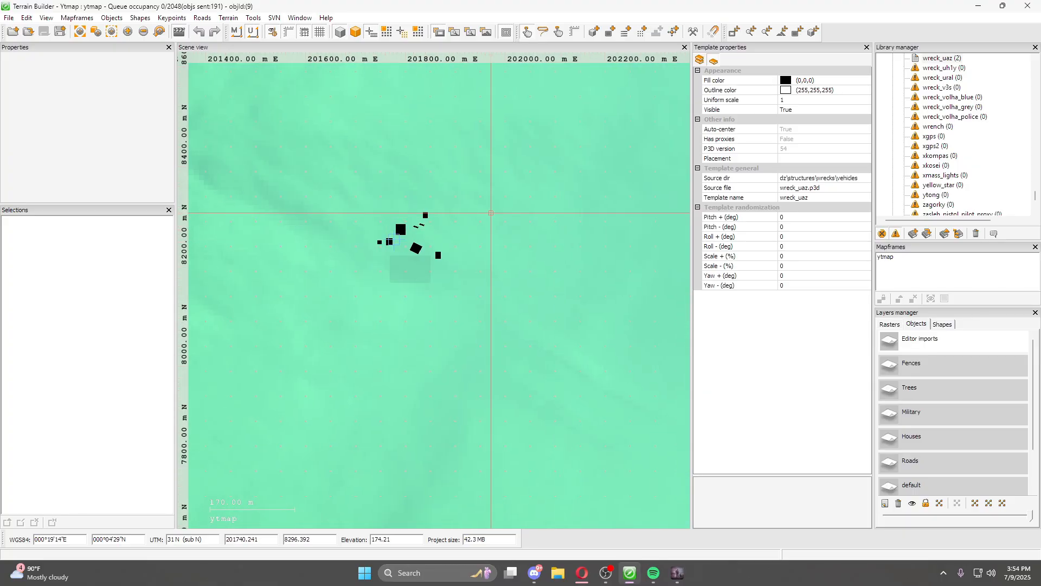
pyautogui.scroll(-5, 568, 288)
pyautogui.moveTo(568, 287); pyautogui.dragTo(438, 219, button='middle')
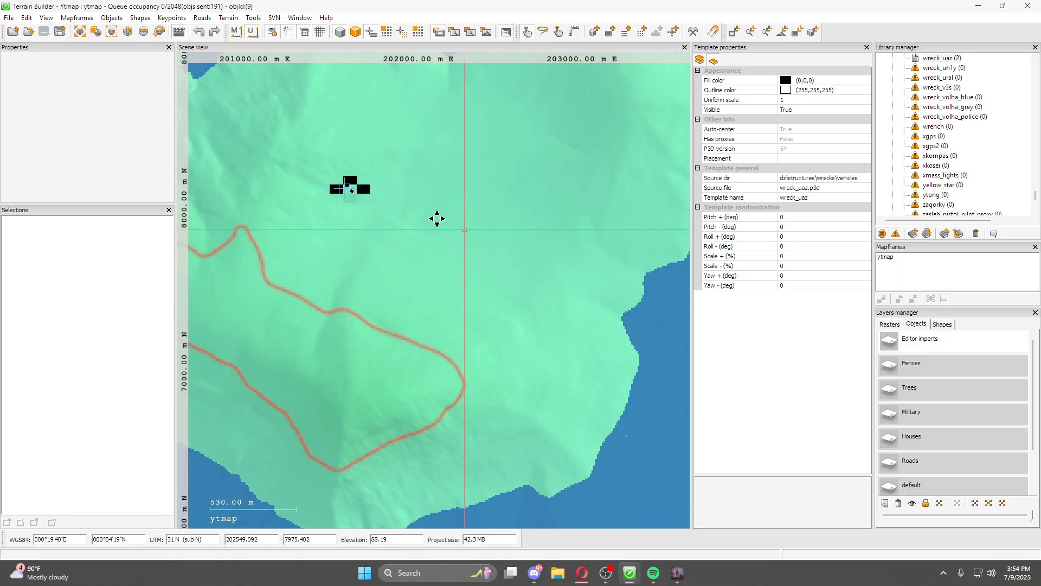
pyautogui.scroll(-3, 439, 219)
pyautogui.scroll(-4, 479, 242)
pyautogui.moveTo(474, 240); pyautogui.dragTo(382, 226, button='middle')
pyautogui.scroll(2, 381, 225)
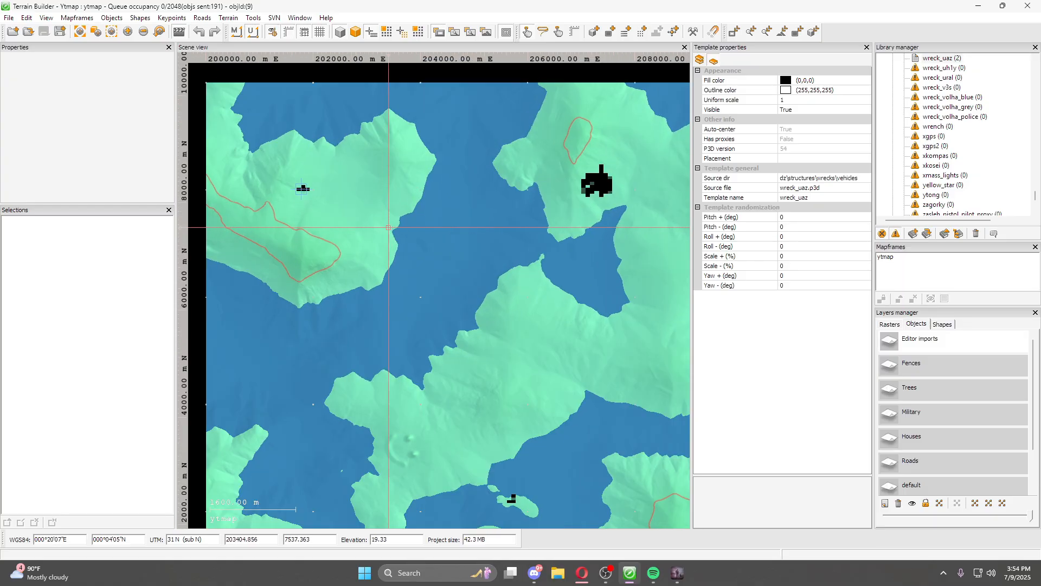
pyautogui.scroll(-2, 388, 228)
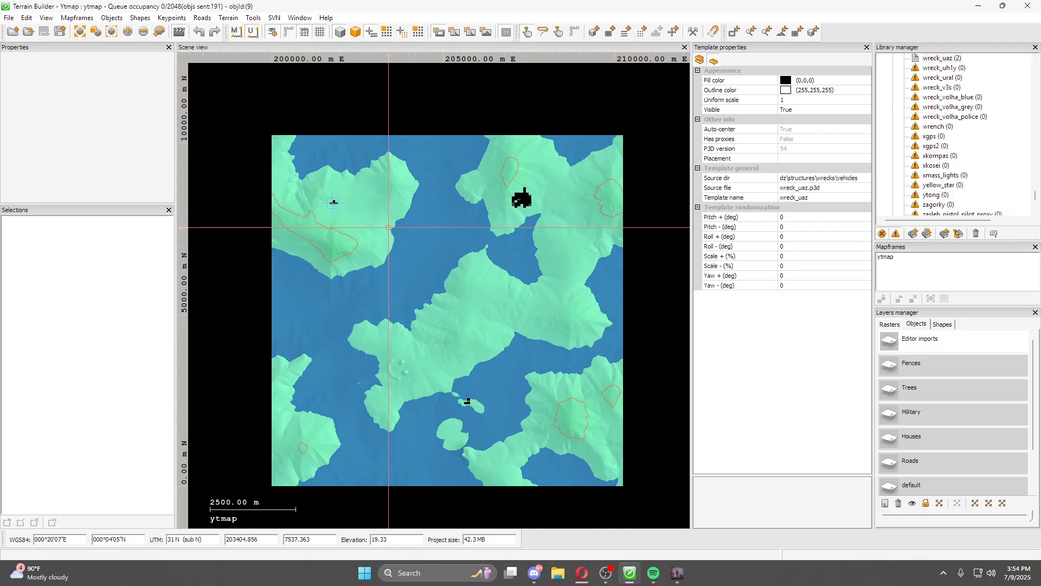
pyautogui.scroll(-8, 388, 227)
pyautogui.scroll(10, 423, 304)
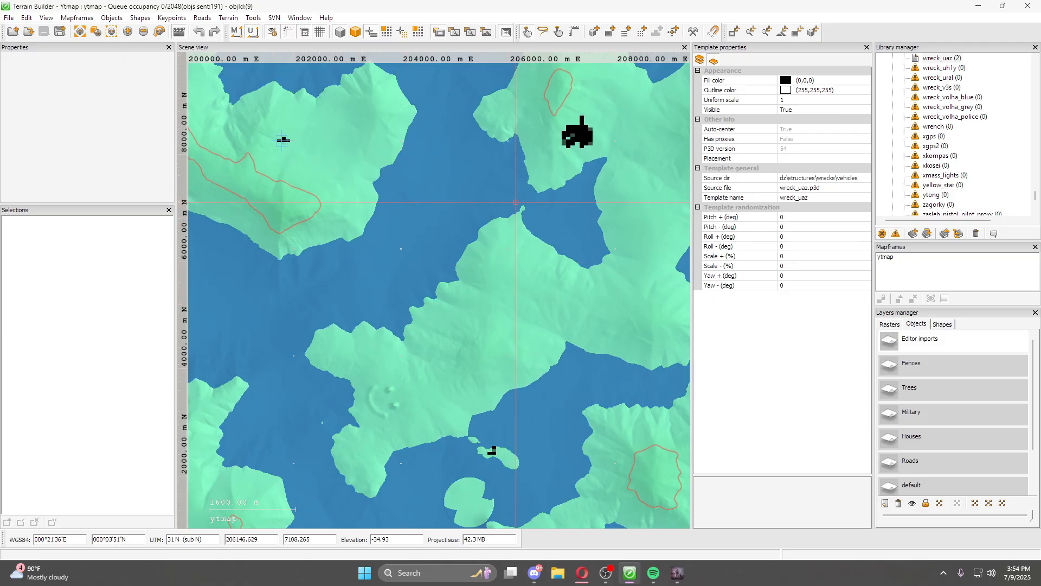
pyautogui.moveTo(425, 160); pyautogui.dragTo(489, 211, button='right')
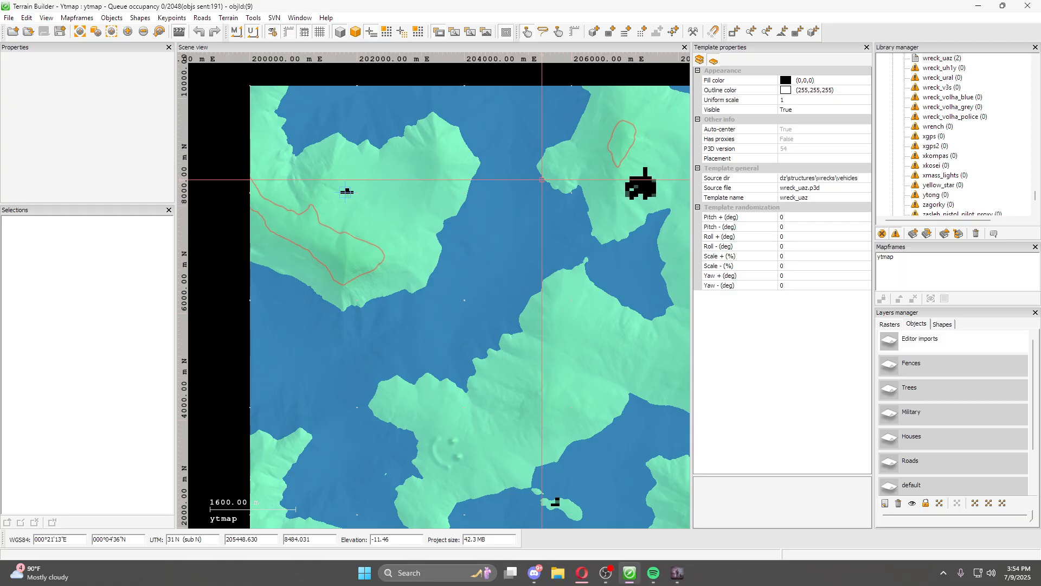
pyautogui.moveTo(578, 233); pyautogui.dragTo(492, 208, button='middle')
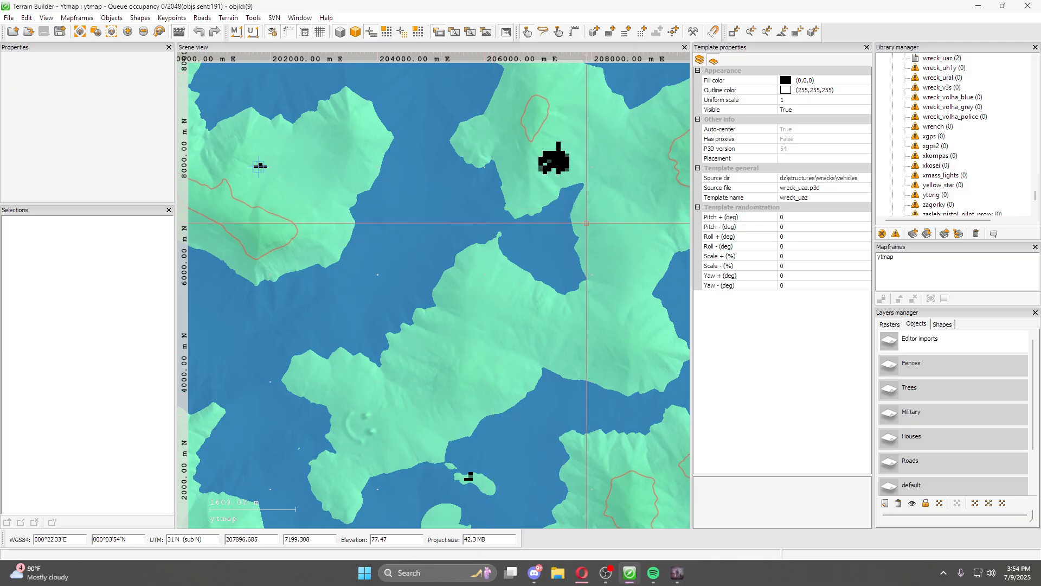
pyautogui.scroll(-2, 324, 283)
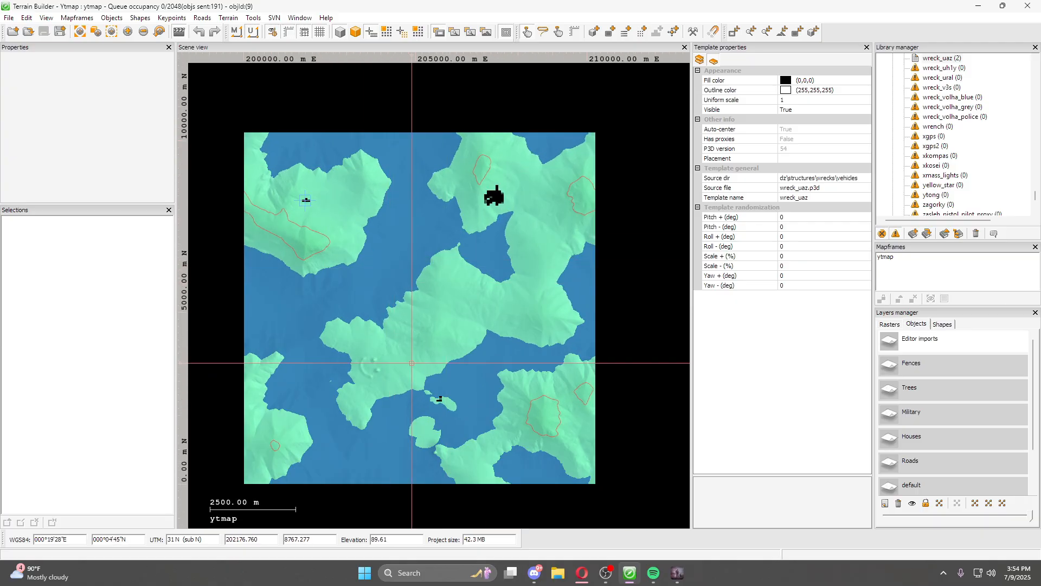